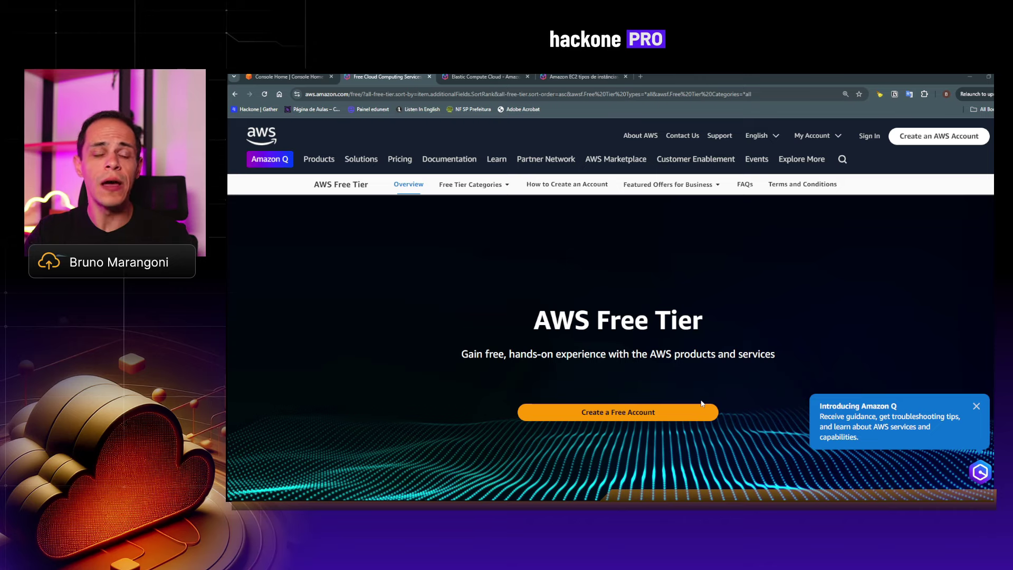
Review the AWS Free Tier page, examining the offer types and the Amazon EC2 card's free hours and eligible t3.micro instance type
{"action": "scroll", "coordinate": [702, 404], "scroll_direction": "down", "scroll_amount": 5}
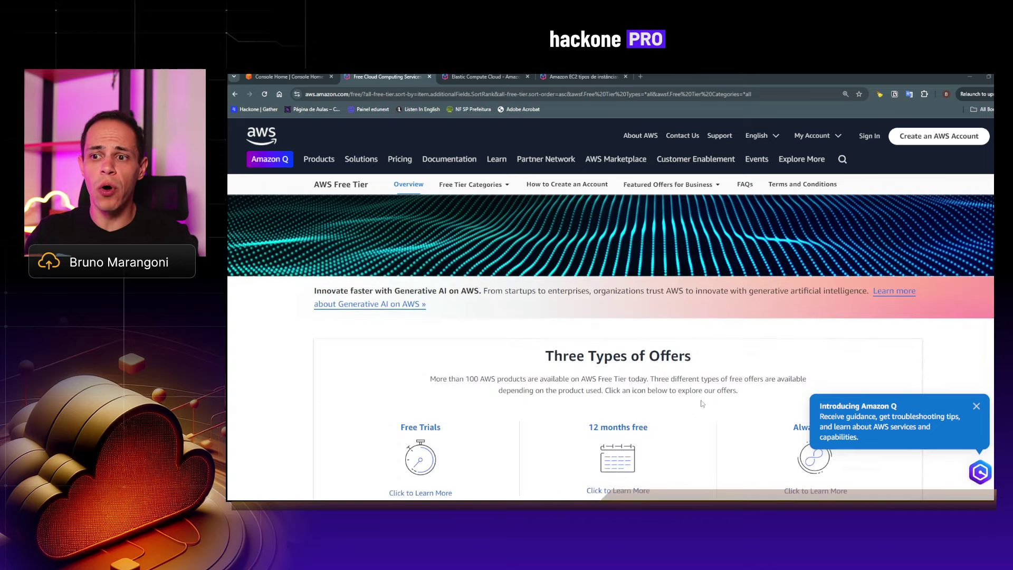
{"action": "scroll", "coordinate": [702, 404], "scroll_direction": "down", "scroll_amount": 1}
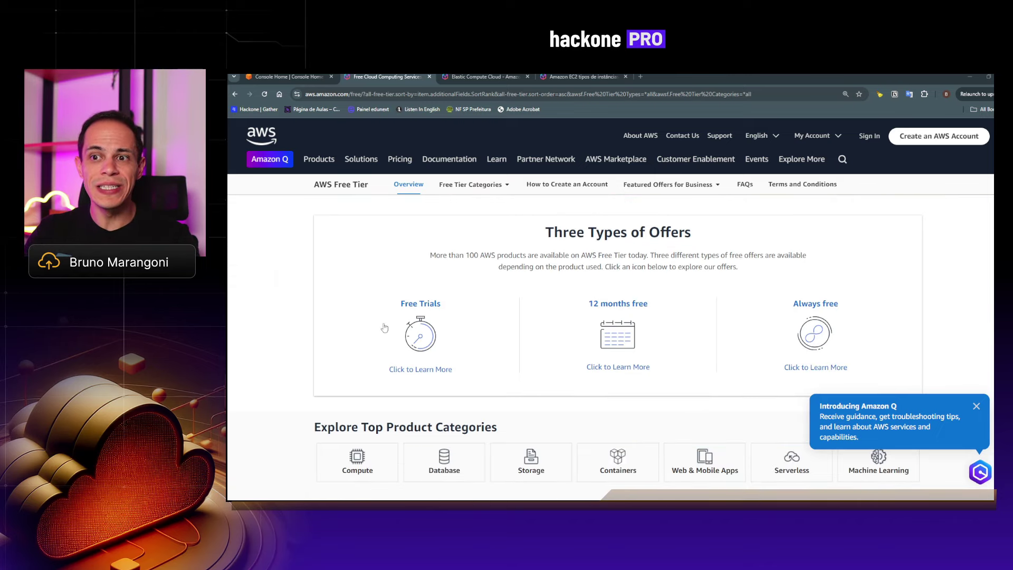
{"action": "scroll", "coordinate": [495, 453], "scroll_direction": "down", "scroll_amount": 4}
{"action": "scroll", "coordinate": [495, 452], "scroll_direction": "down", "scroll_amount": 2}
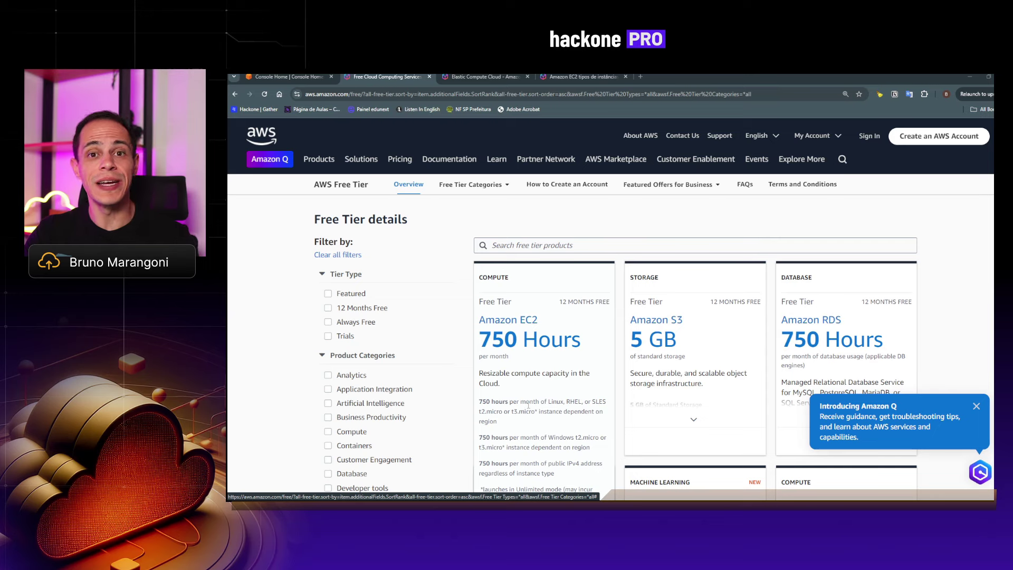
{"action": "scroll", "coordinate": [528, 406], "scroll_direction": "down", "scroll_amount": 1}
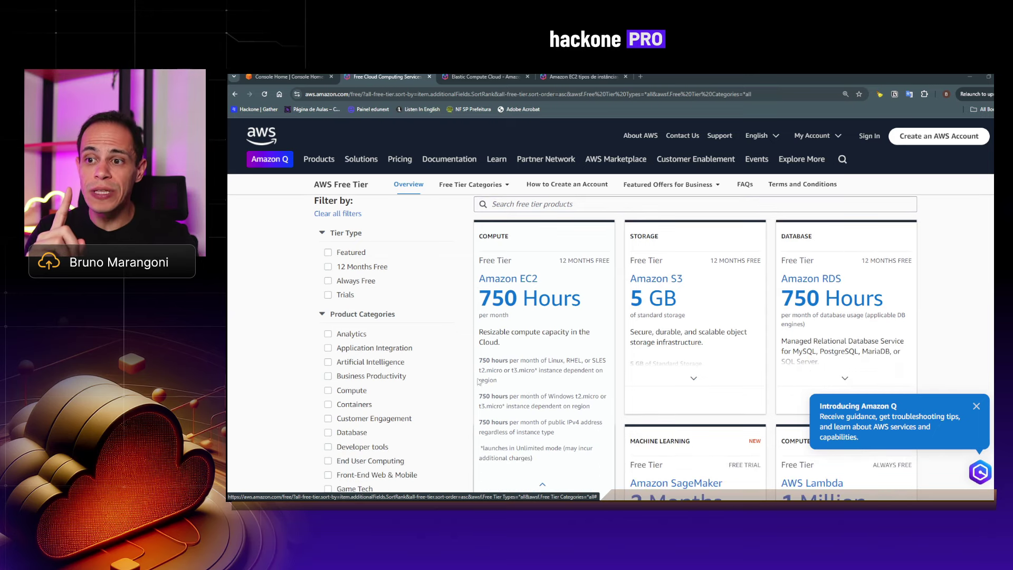
{"action": "left_click_drag", "start_coordinate": [479, 370], "coordinate": [533, 371]}
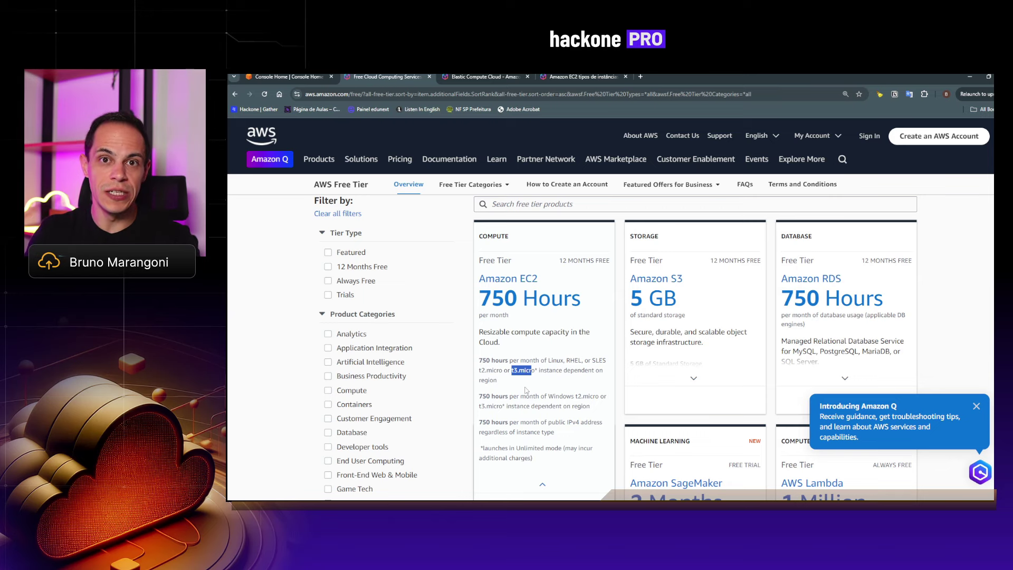
{"action": "scroll", "coordinate": [526, 390], "scroll_direction": "up", "scroll_amount": 1}
{"action": "scroll", "coordinate": [514, 364], "scroll_direction": "down", "scroll_amount": 1}
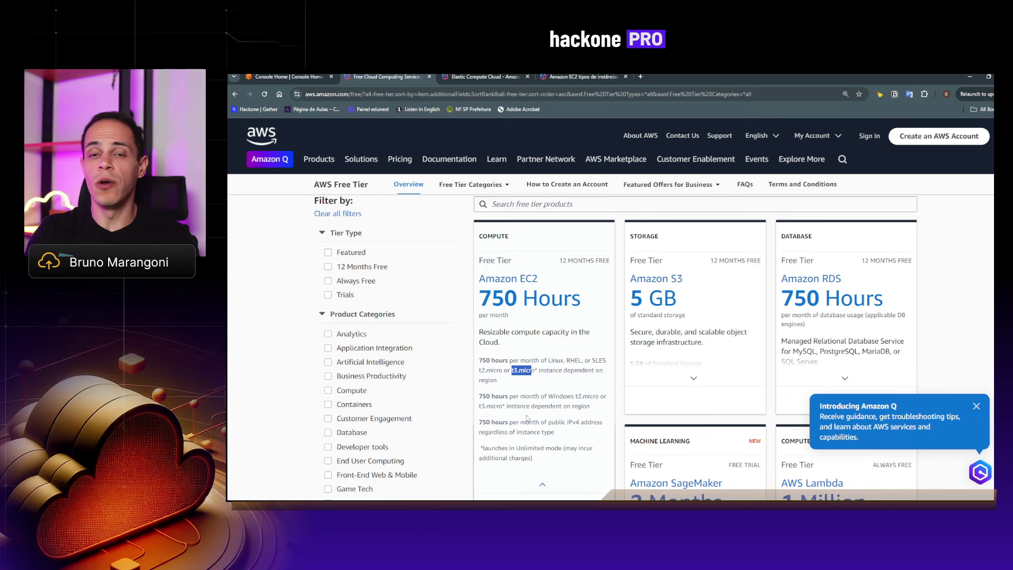
{"action": "scroll", "coordinate": [582, 405], "scroll_direction": "up", "scroll_amount": 1}
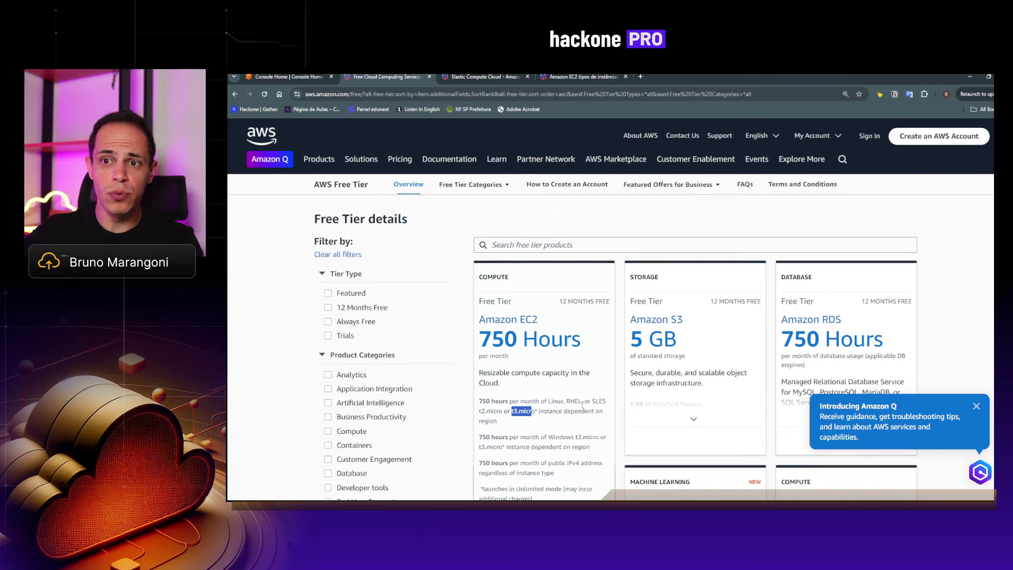
{"action": "scroll", "coordinate": [583, 405], "scroll_direction": "down", "scroll_amount": 2}
{"action": "scroll", "coordinate": [582, 405], "scroll_direction": "up", "scroll_amount": 2}
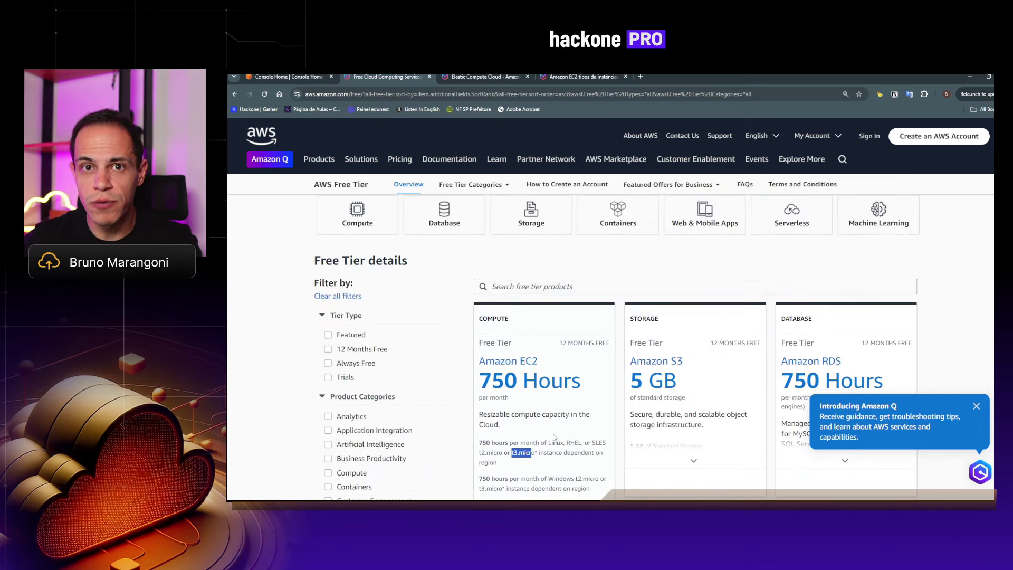
{"action": "scroll", "coordinate": [555, 437], "scroll_direction": "up", "scroll_amount": 10}
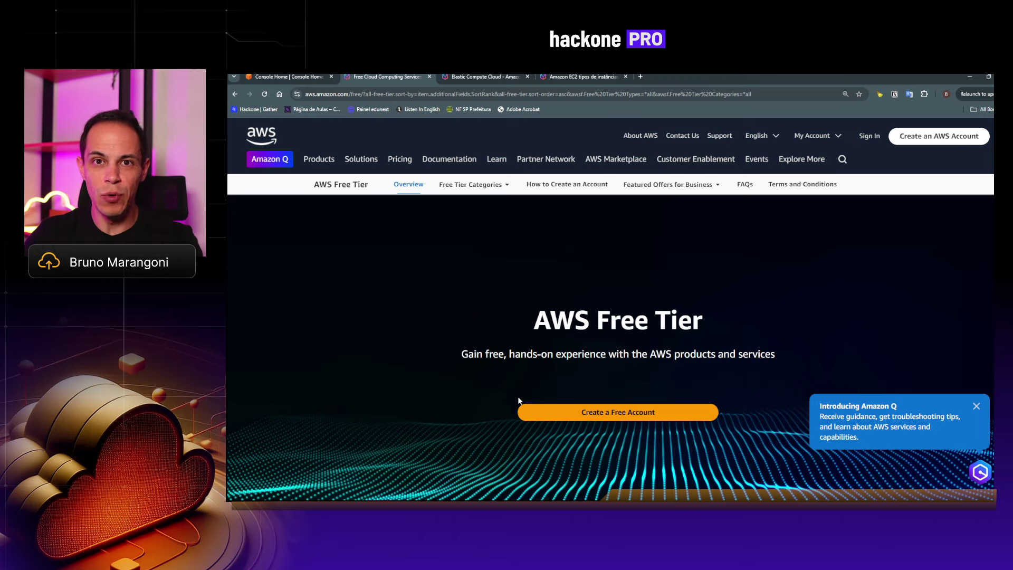
Switch to the open Amazon EC2 overview page and read its introduction, reasons to choose EC2 and list of benefits
{"action": "key", "text": "ctrl+Tab"}
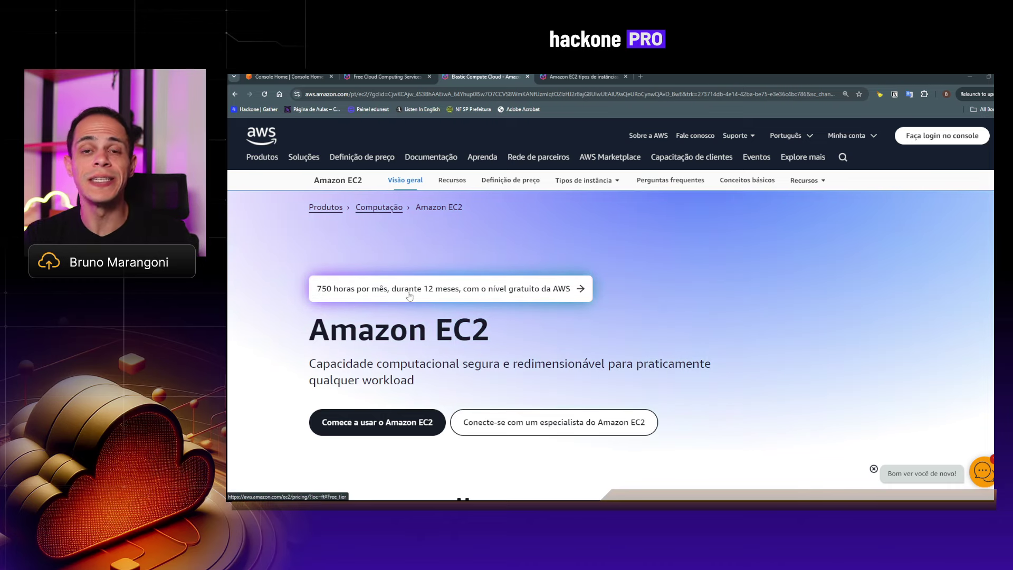
{"action": "scroll", "coordinate": [491, 328], "scroll_direction": "down", "scroll_amount": 2}
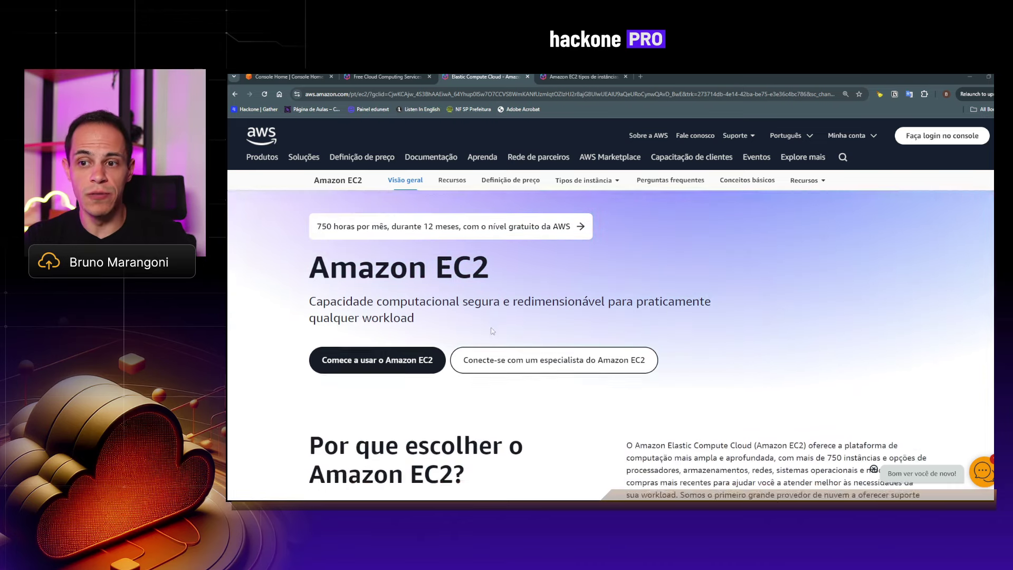
{"action": "scroll", "coordinate": [492, 331], "scroll_direction": "down", "scroll_amount": 4}
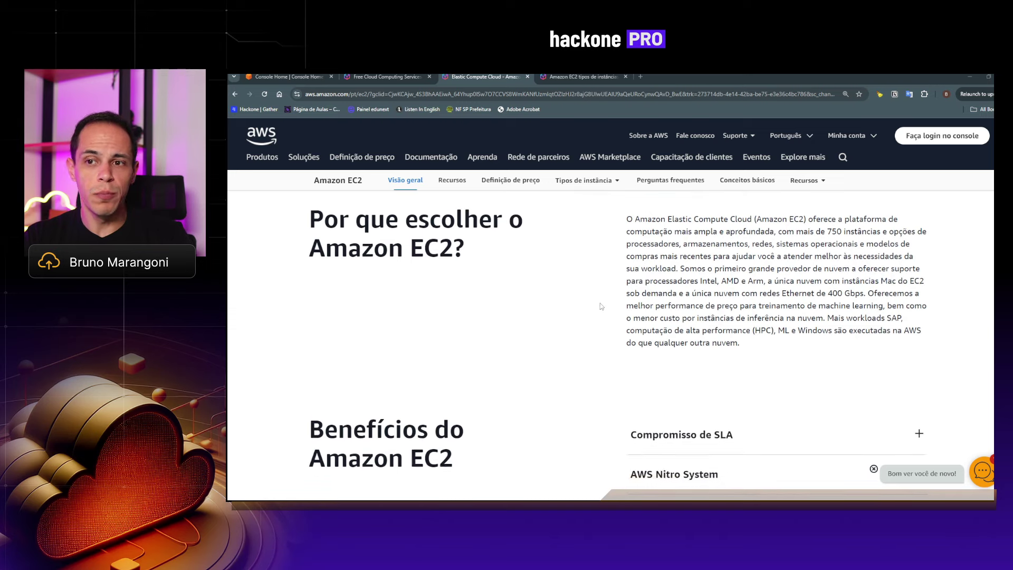
{"action": "scroll", "coordinate": [602, 306], "scroll_direction": "up", "scroll_amount": 1}
{"action": "scroll", "coordinate": [599, 314], "scroll_direction": "down", "scroll_amount": 3}
{"action": "scroll", "coordinate": [620, 340], "scroll_direction": "down", "scroll_amount": 1}
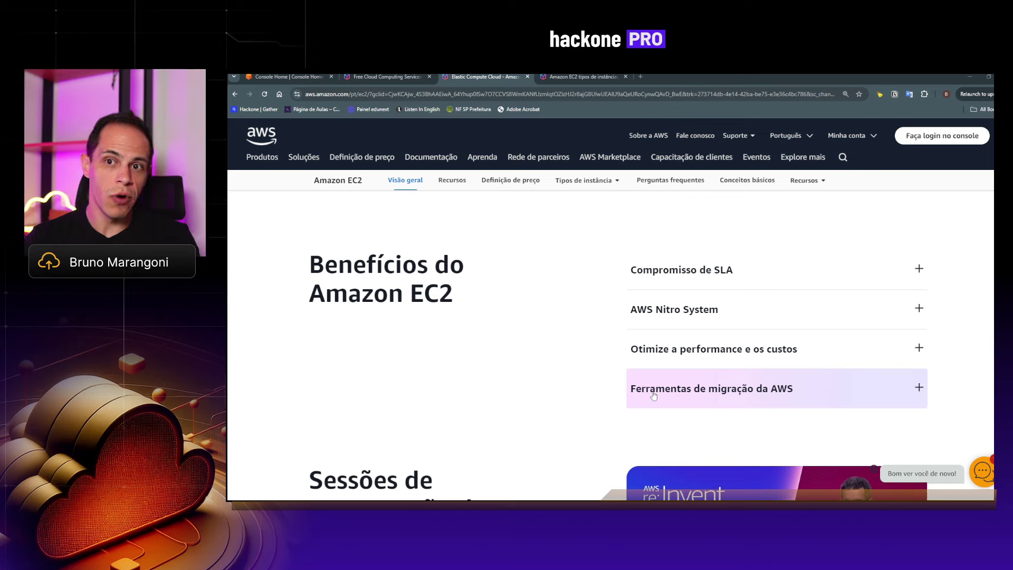
{"action": "scroll", "coordinate": [653, 395], "scroll_direction": "down", "scroll_amount": 1}
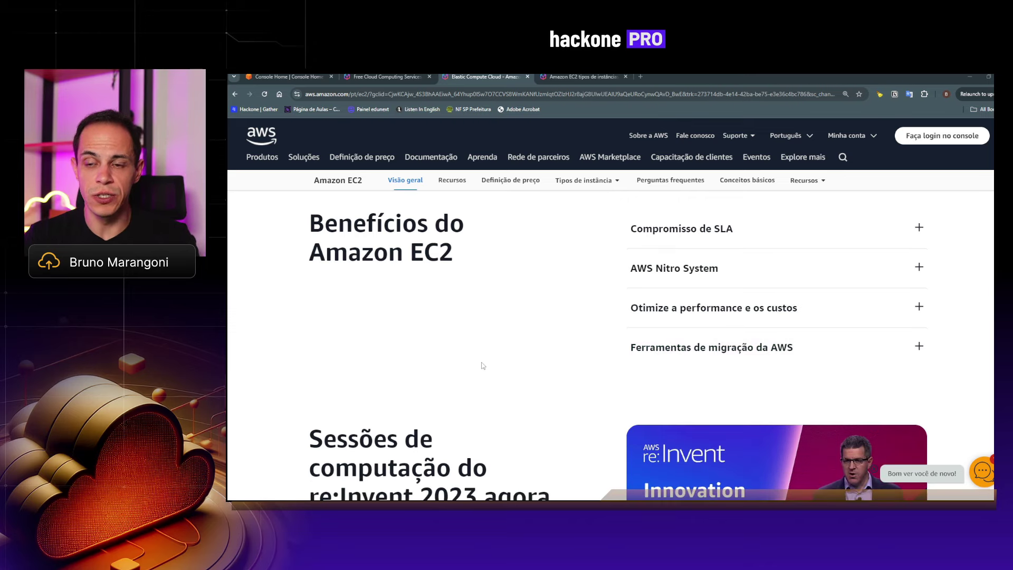
{"action": "scroll", "coordinate": [483, 365], "scroll_direction": "up", "scroll_amount": 4}
{"action": "scroll", "coordinate": [483, 365], "scroll_direction": "up", "scroll_amount": 5}
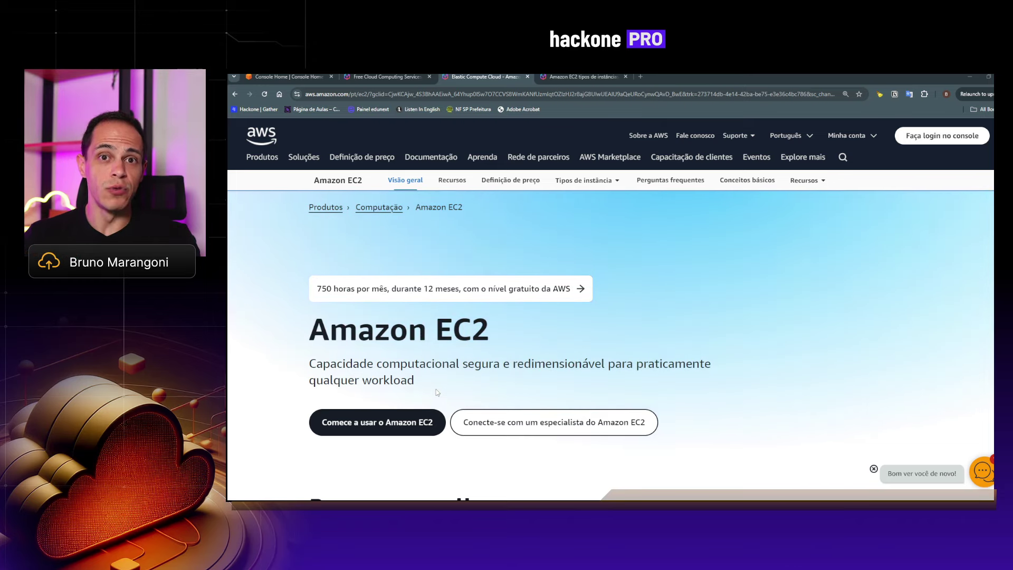
Switch to the open Amazon EC2 instance types page and review the instance categories, starting with Uso geral
{"action": "left_click", "coordinate": [581, 76]}
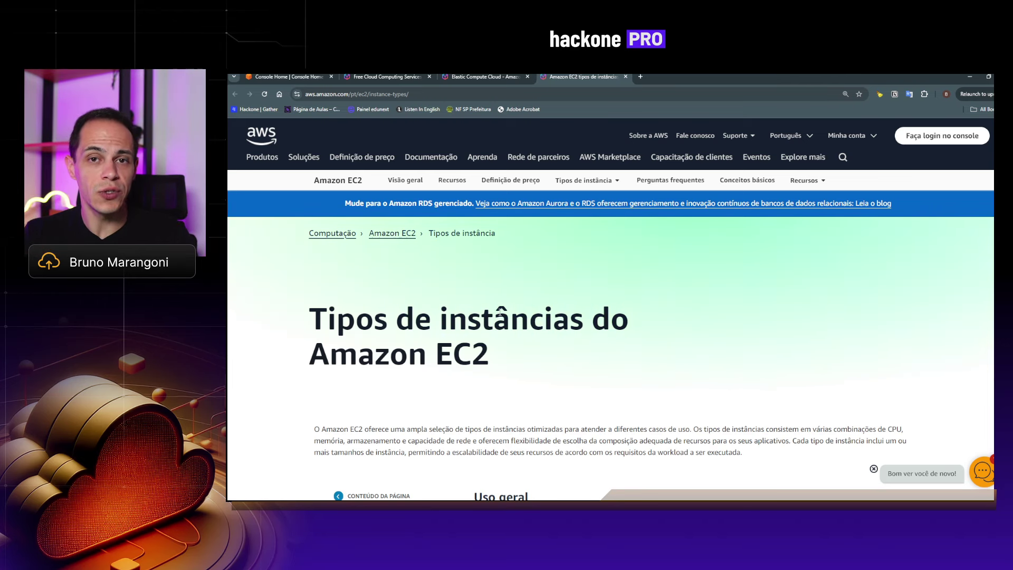
{"action": "scroll", "coordinate": [500, 317], "scroll_direction": "down", "scroll_amount": 2}
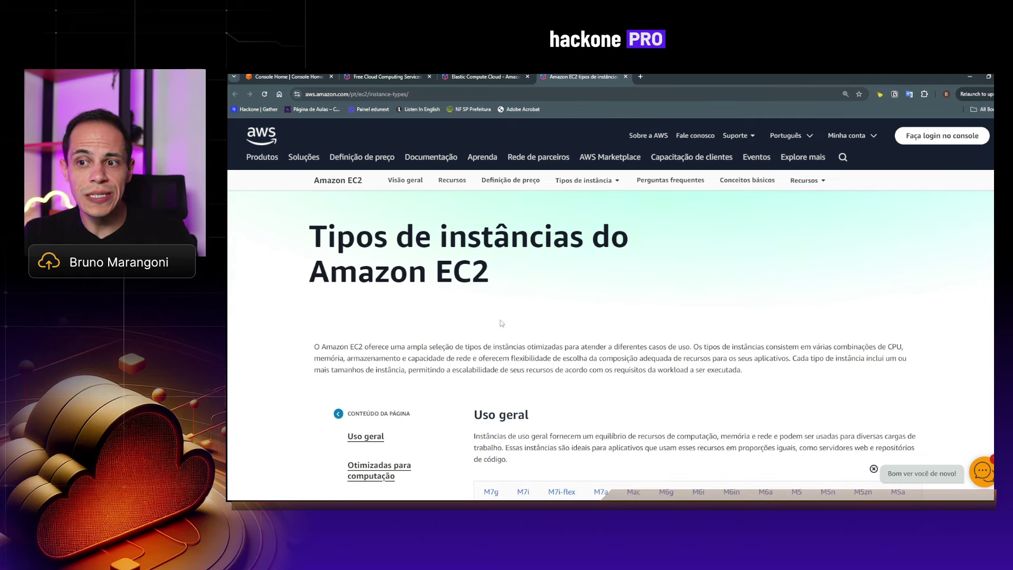
{"action": "scroll", "coordinate": [501, 323], "scroll_direction": "down", "scroll_amount": 4}
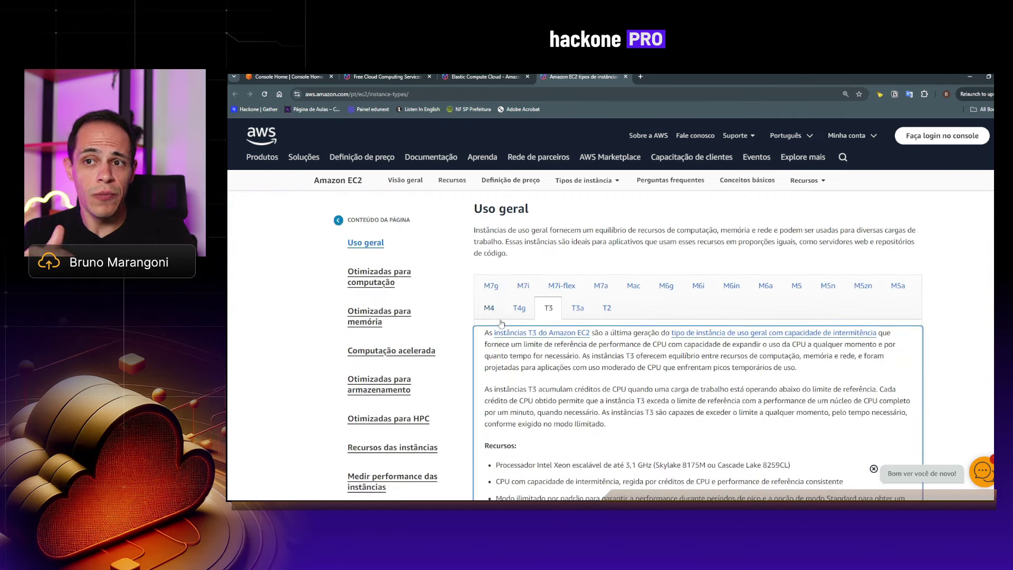
{"action": "left_click", "coordinate": [364, 249]}
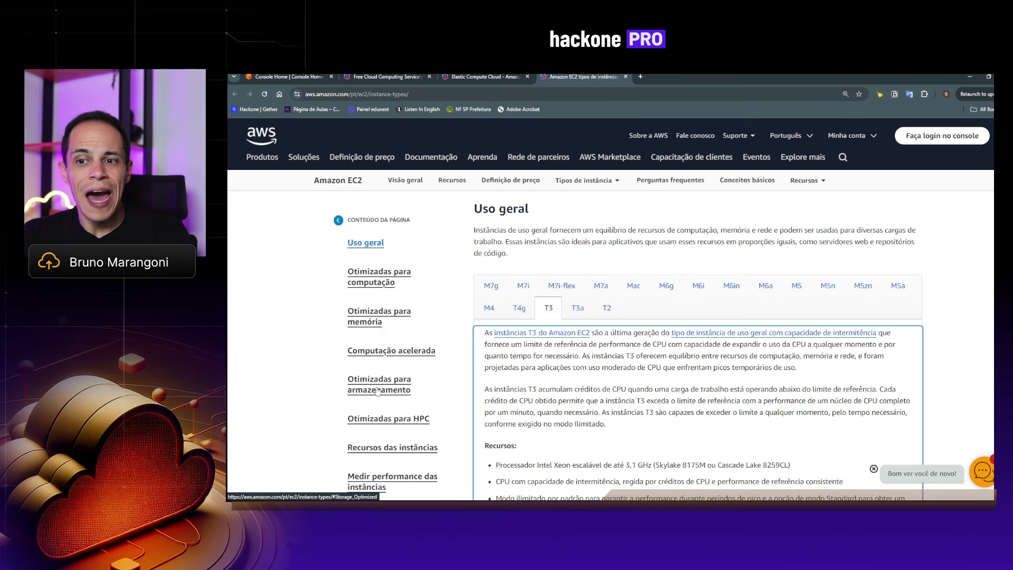
{"action": "scroll", "coordinate": [378, 391], "scroll_direction": "down", "scroll_amount": 1}
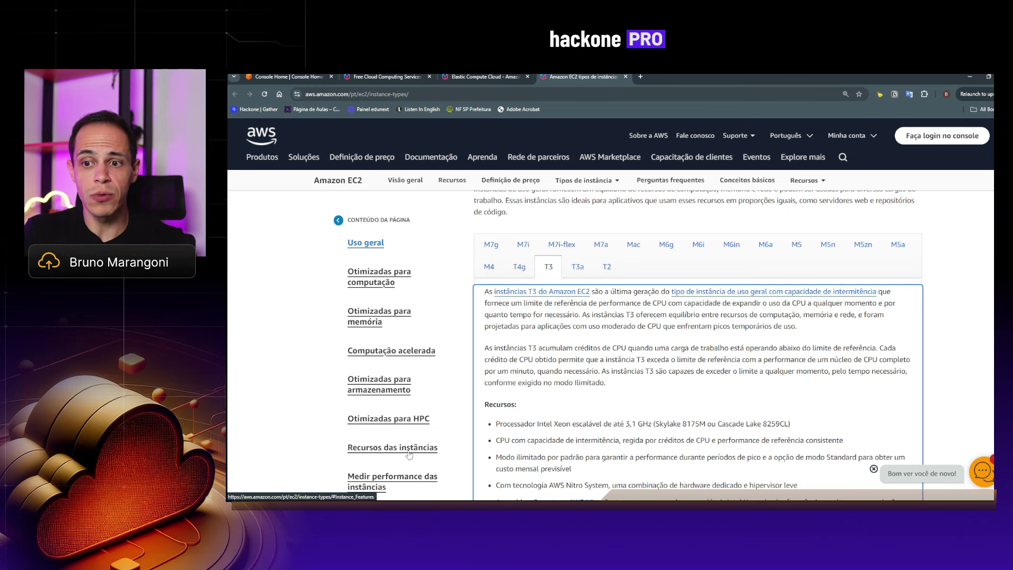
{"action": "scroll", "coordinate": [383, 315], "scroll_direction": "down", "scroll_amount": 1}
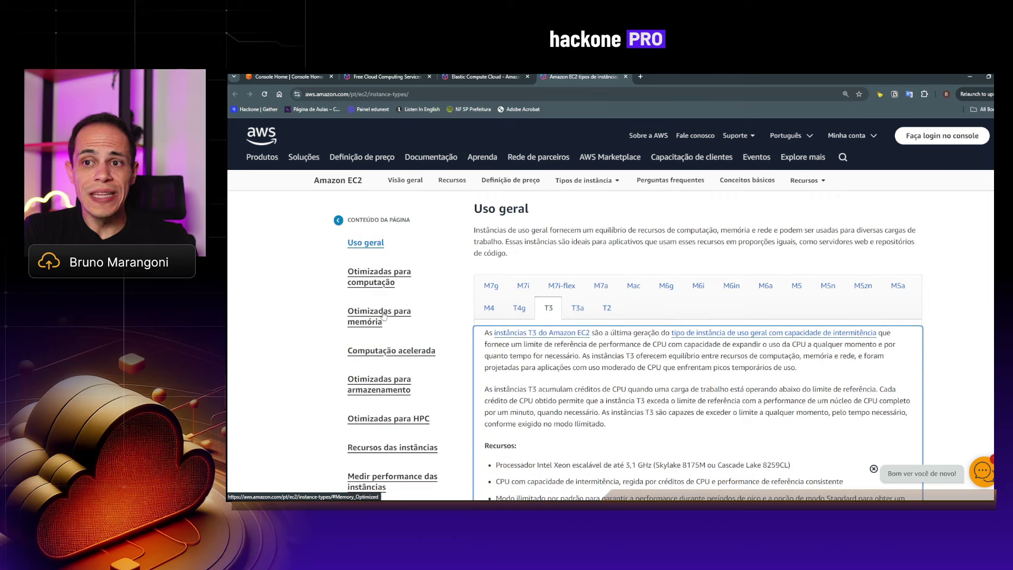
{"action": "scroll", "coordinate": [482, 329], "scroll_direction": "up", "scroll_amount": 5}
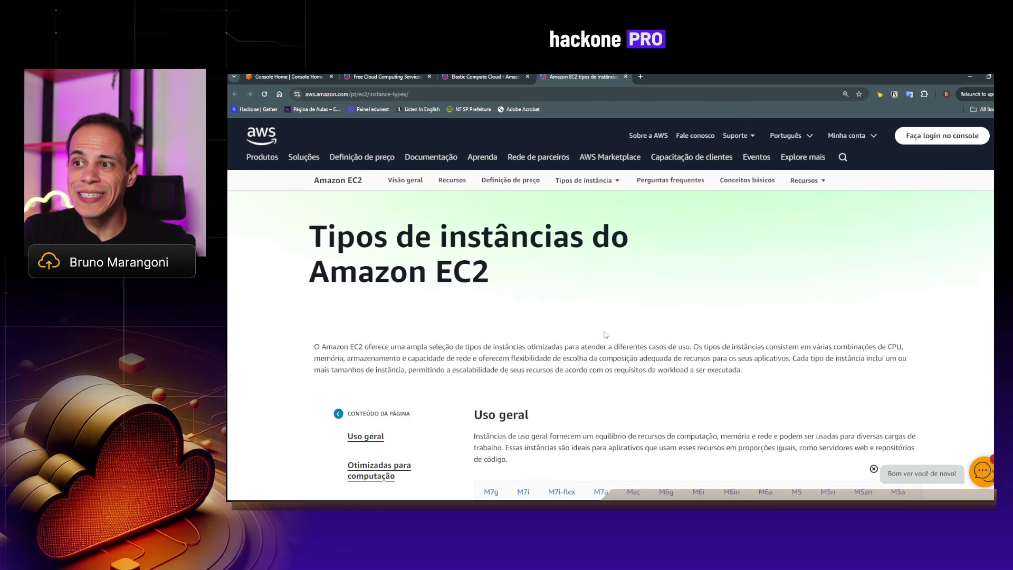
{"action": "scroll", "coordinate": [583, 351], "scroll_direction": "down", "scroll_amount": 1}
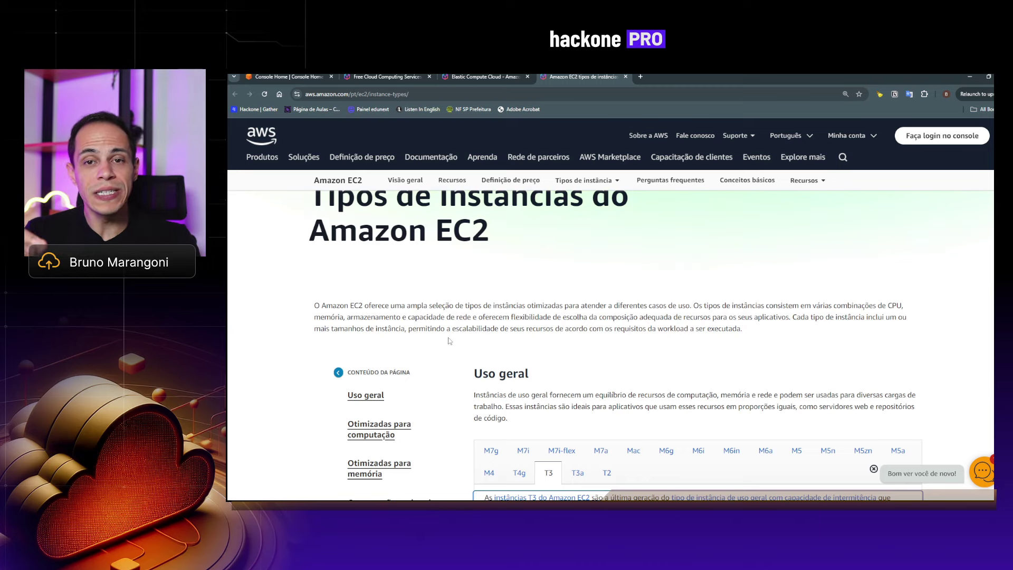
{"action": "scroll", "coordinate": [450, 341], "scroll_direction": "down", "scroll_amount": 3}
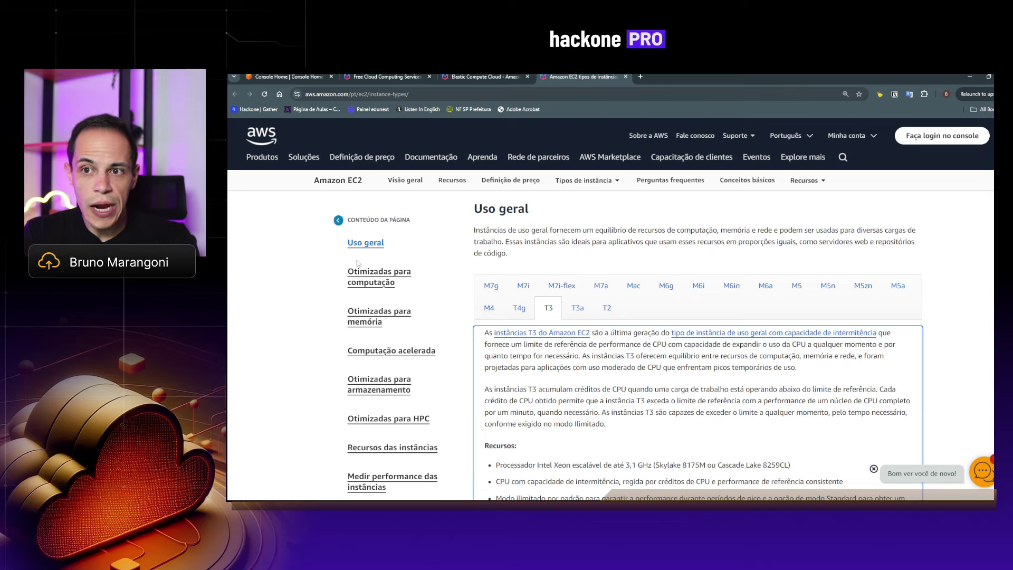
Read the T3 instance description and its Recursos list, highlighting the Intel Xeon processor details
{"action": "scroll", "coordinate": [630, 369], "scroll_direction": "down", "scroll_amount": 1}
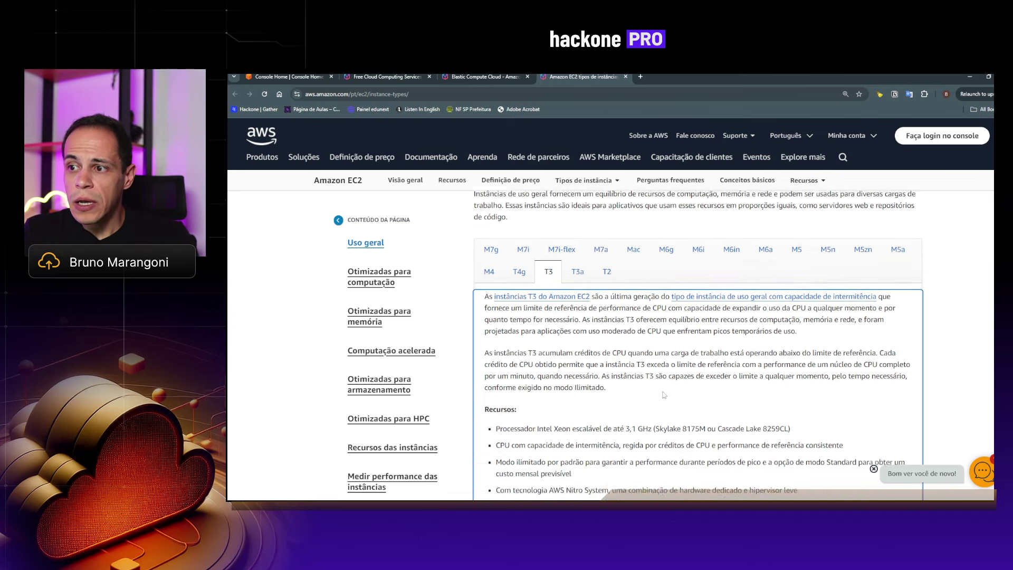
{"action": "scroll", "coordinate": [631, 370], "scroll_direction": "down", "scroll_amount": 2}
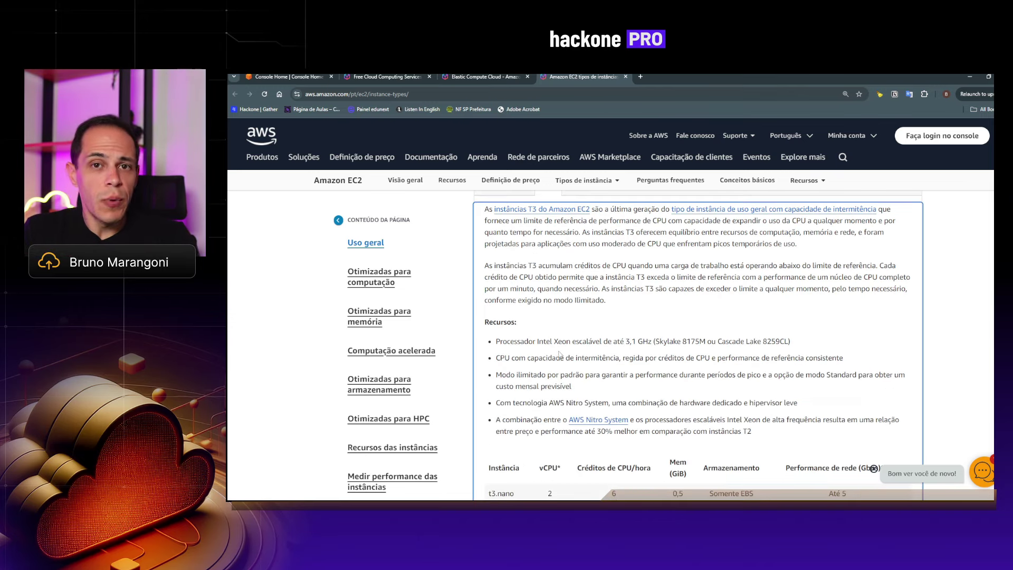
{"action": "left_click_drag", "start_coordinate": [538, 341], "coordinate": [624, 342]}
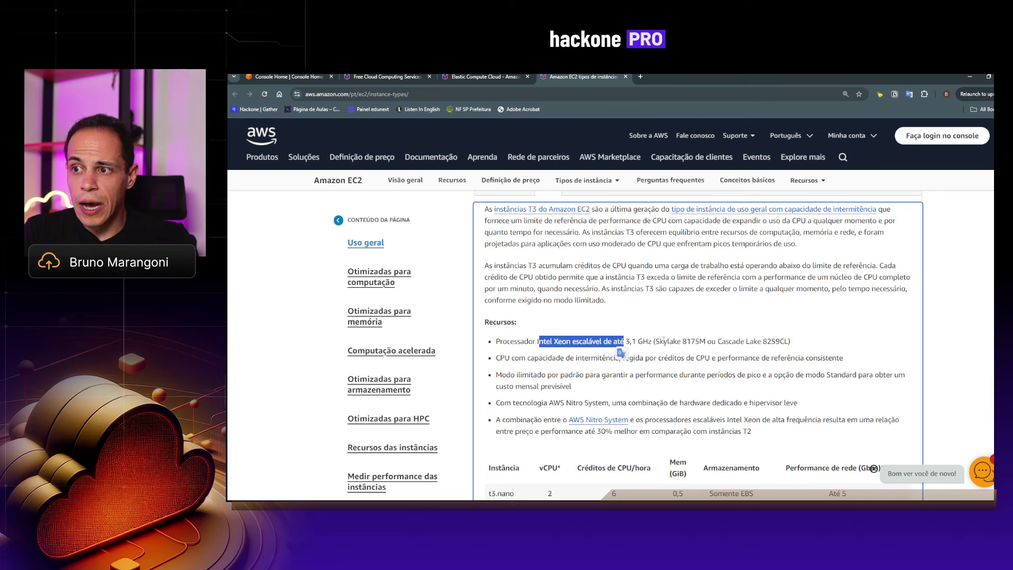
{"action": "left_click_drag", "start_coordinate": [655, 341], "coordinate": [761, 343]}
{"action": "left_click", "coordinate": [655, 337]}
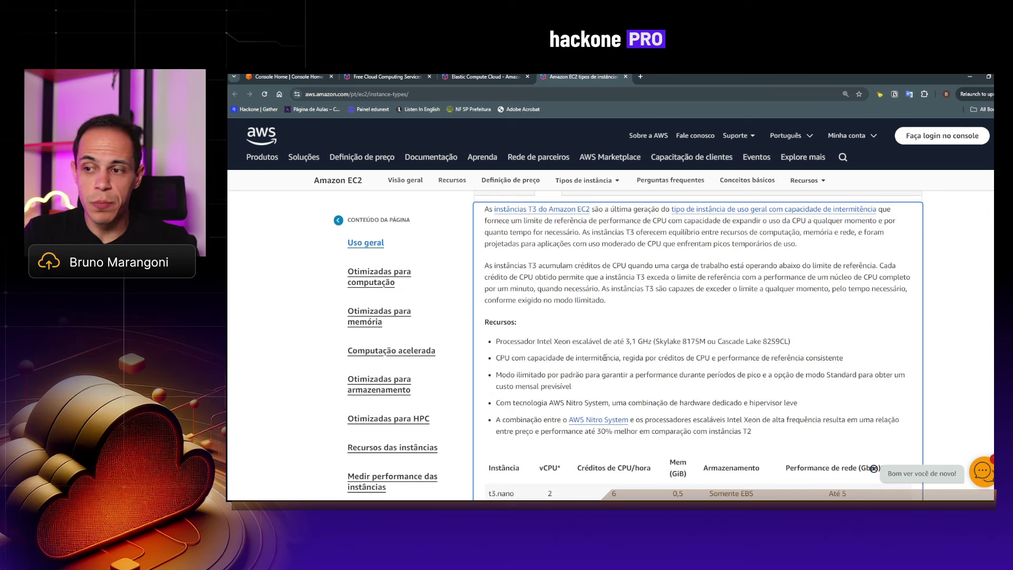
Examine the T3 size table, highlighting the storage entries for t3.nano and t3.micro and the network performance of t3.nano
{"action": "scroll", "coordinate": [605, 357], "scroll_direction": "down", "scroll_amount": 2}
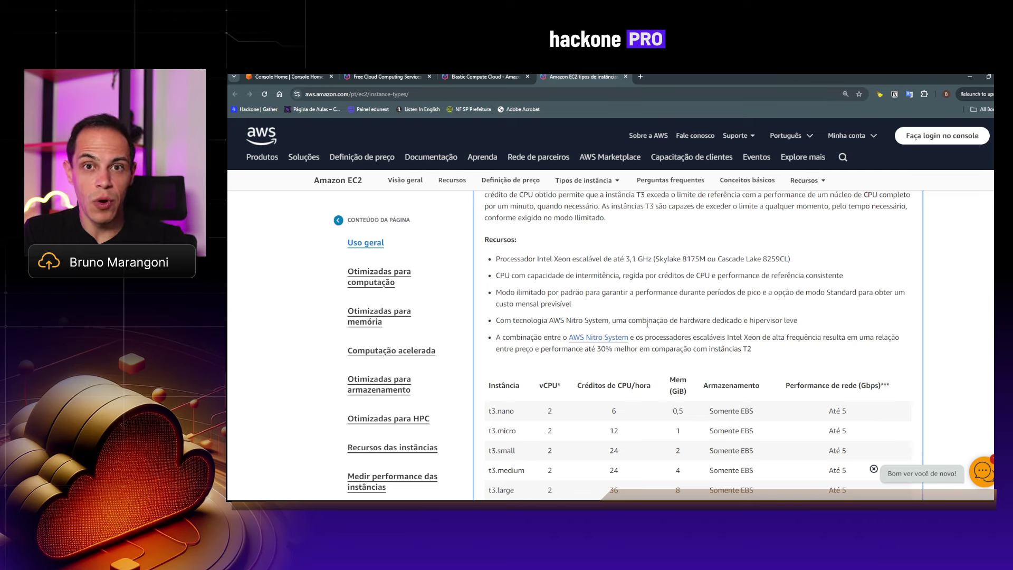
{"action": "scroll", "coordinate": [649, 324], "scroll_direction": "down", "scroll_amount": 3}
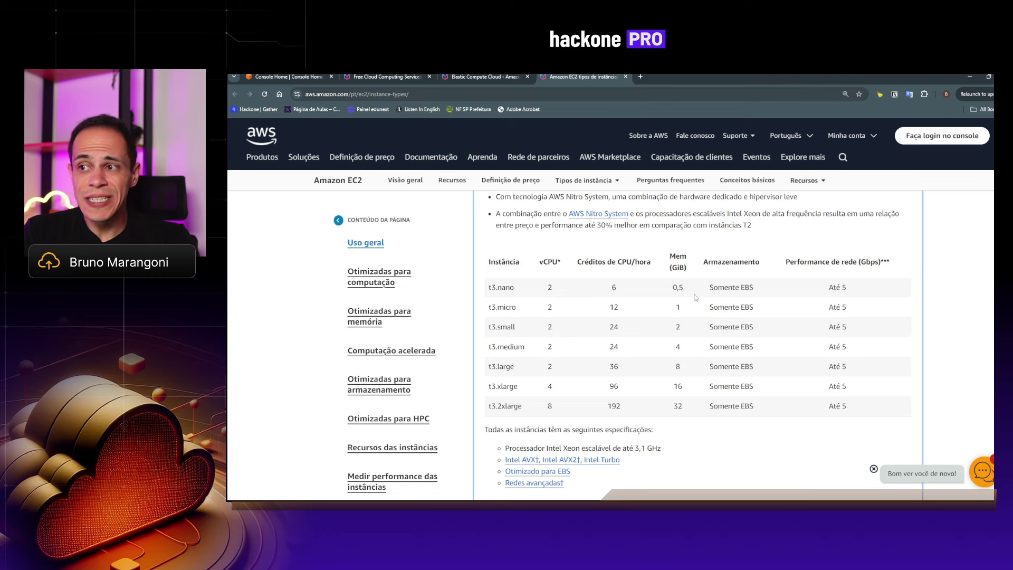
{"action": "left_click_drag", "start_coordinate": [711, 285], "coordinate": [755, 288]}
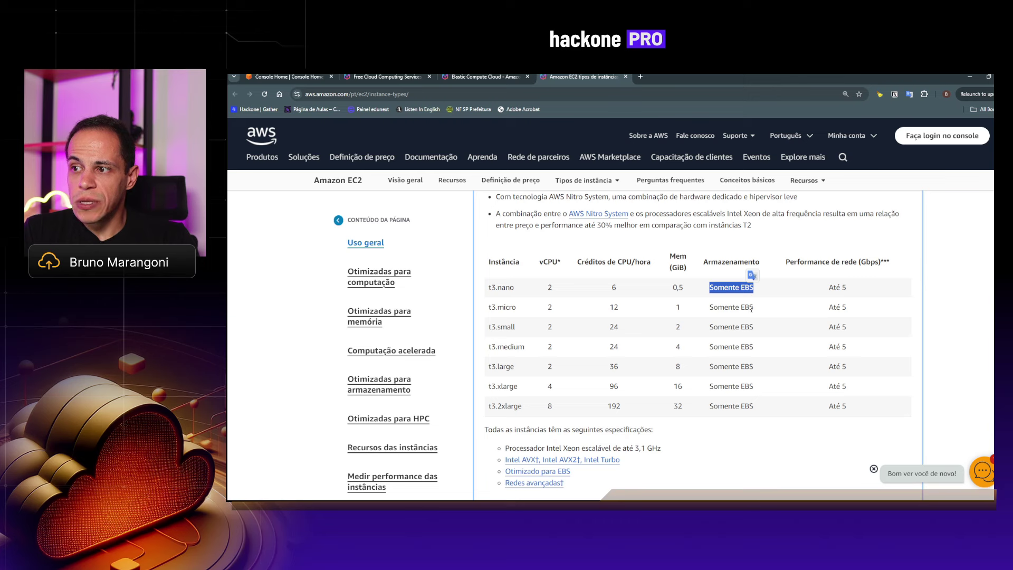
{"action": "left_click", "coordinate": [753, 309]}
{"action": "left_click_drag", "start_coordinate": [753, 309], "coordinate": [740, 308]}
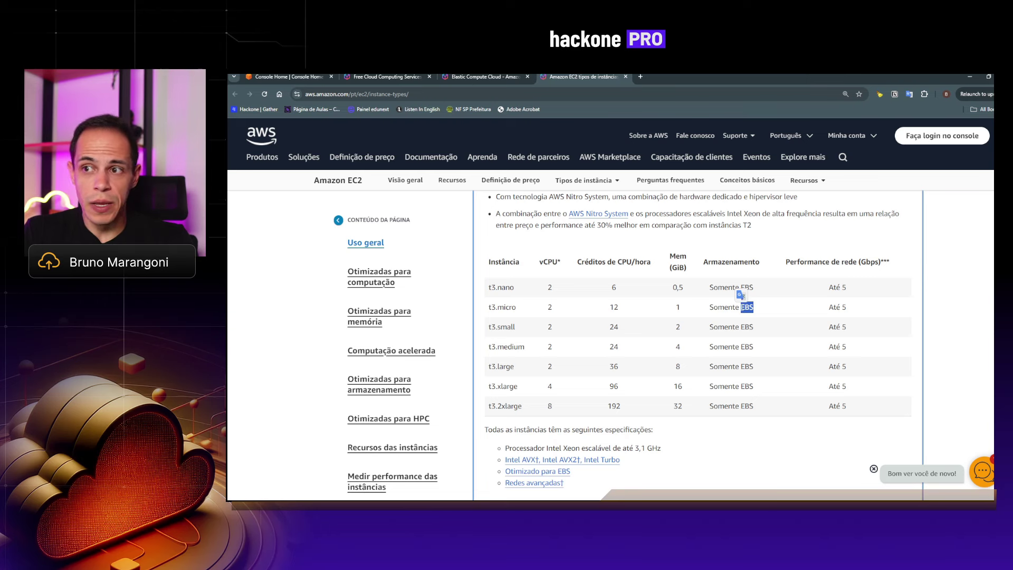
{"action": "left_click", "coordinate": [744, 319]}
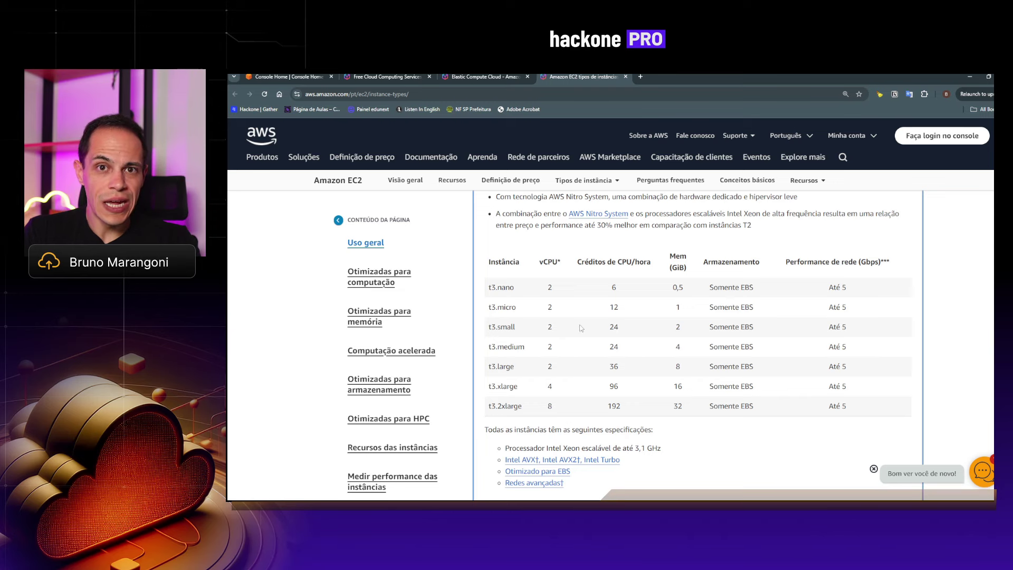
{"action": "scroll", "coordinate": [629, 306], "scroll_direction": "up", "scroll_amount": 1}
{"action": "scroll", "coordinate": [673, 310], "scroll_direction": "down", "scroll_amount": 1}
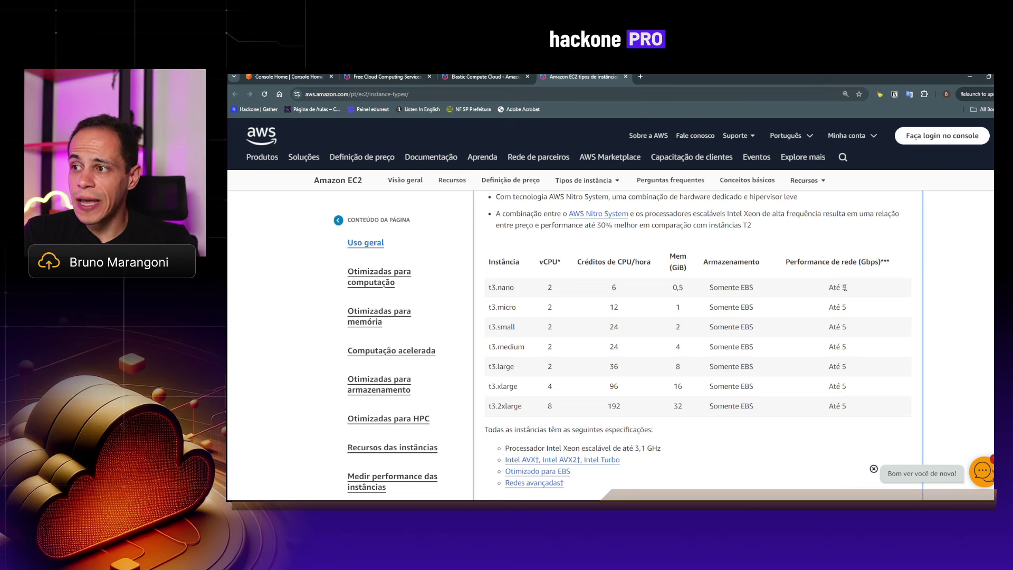
{"action": "double_click", "coordinate": [845, 288]}
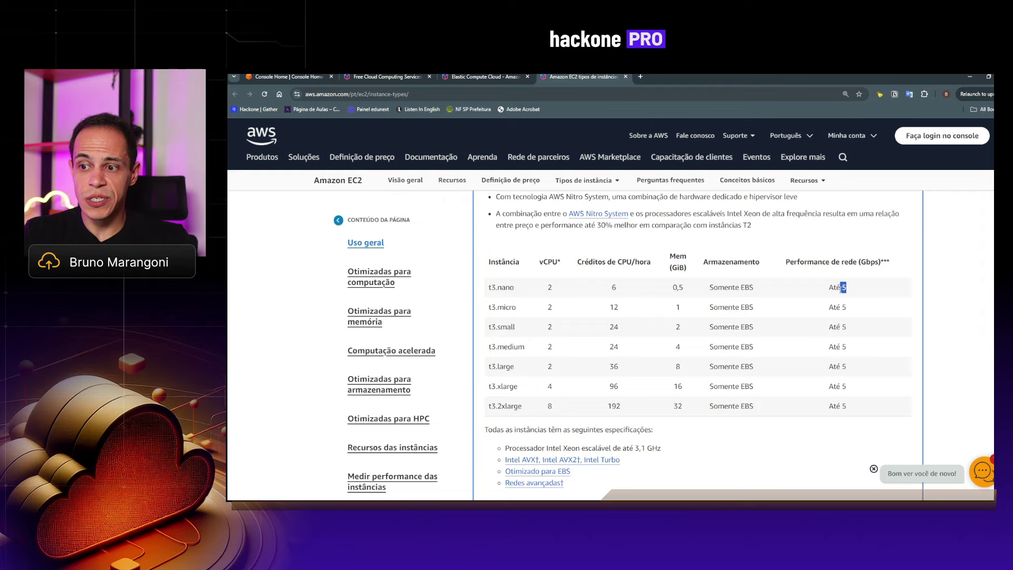
Open the M7a instance details and read the introduction, highlighting the fourth-generation AMD EPYC processors and the performance comparison with M6a
{"action": "scroll", "coordinate": [842, 289], "scroll_direction": "down", "scroll_amount": 1}
{"action": "scroll", "coordinate": [841, 292], "scroll_direction": "up", "scroll_amount": 5}
{"action": "scroll", "coordinate": [839, 297], "scroll_direction": "down", "scroll_amount": 4}
{"action": "scroll", "coordinate": [839, 296], "scroll_direction": "up", "scroll_amount": 5}
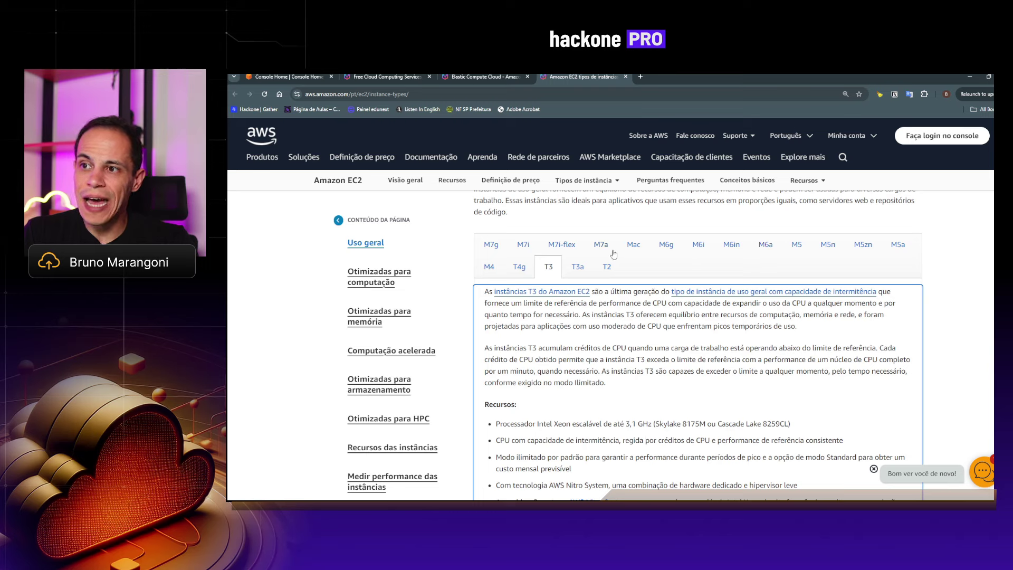
{"action": "left_click", "coordinate": [597, 248]}
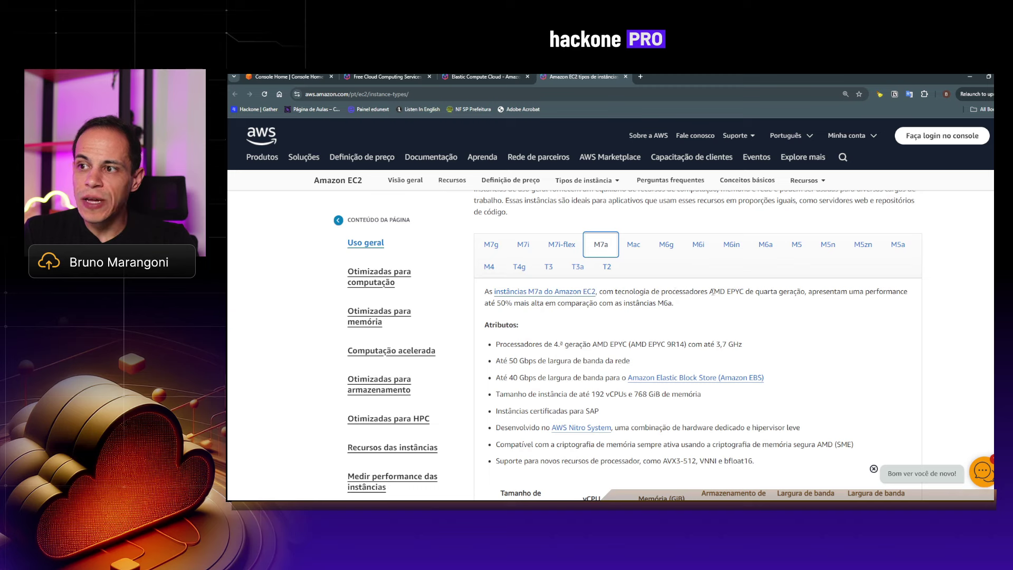
{"action": "left_click_drag", "start_coordinate": [710, 291], "coordinate": [800, 291]}
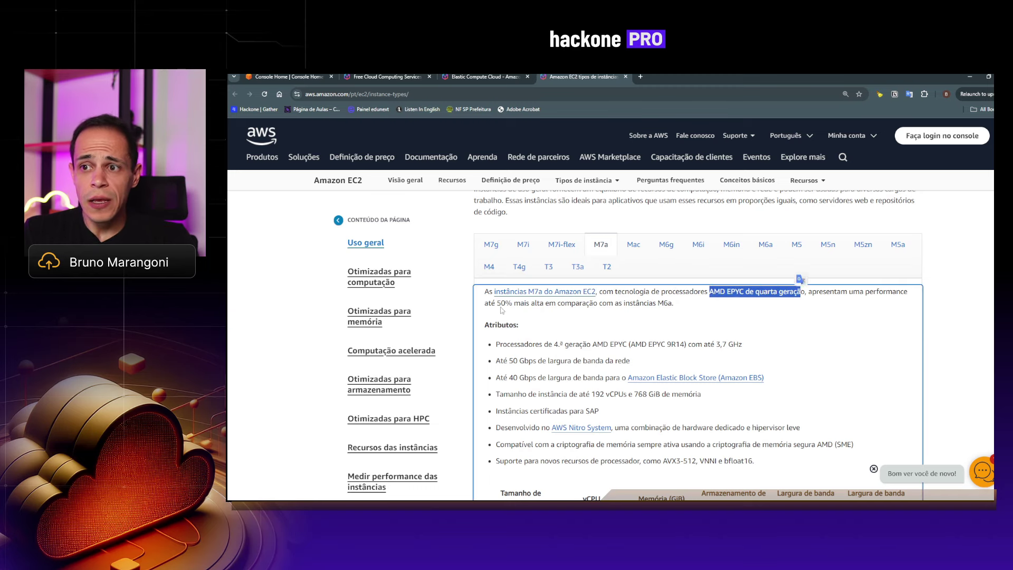
{"action": "left_click_drag", "start_coordinate": [506, 304], "coordinate": [675, 306]}
{"action": "left_click", "coordinate": [676, 306]}
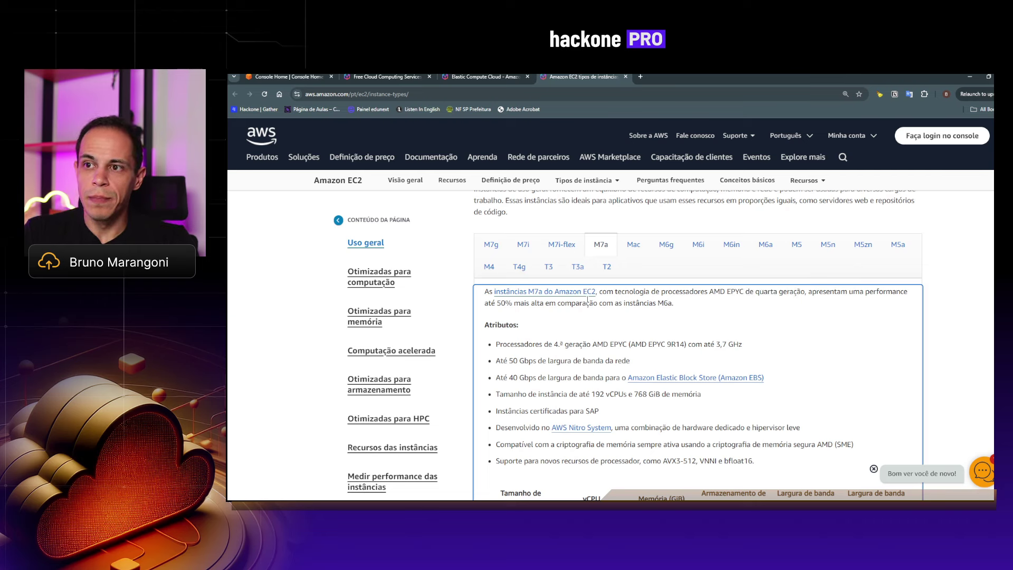
Read the M7a Atributos list, highlighting the processor and network bandwidth entries
{"action": "scroll", "coordinate": [530, 322], "scroll_direction": "down", "scroll_amount": 1}
{"action": "left_click_drag", "start_coordinate": [504, 304], "coordinate": [633, 305]}
{"action": "left_click", "coordinate": [659, 304]}
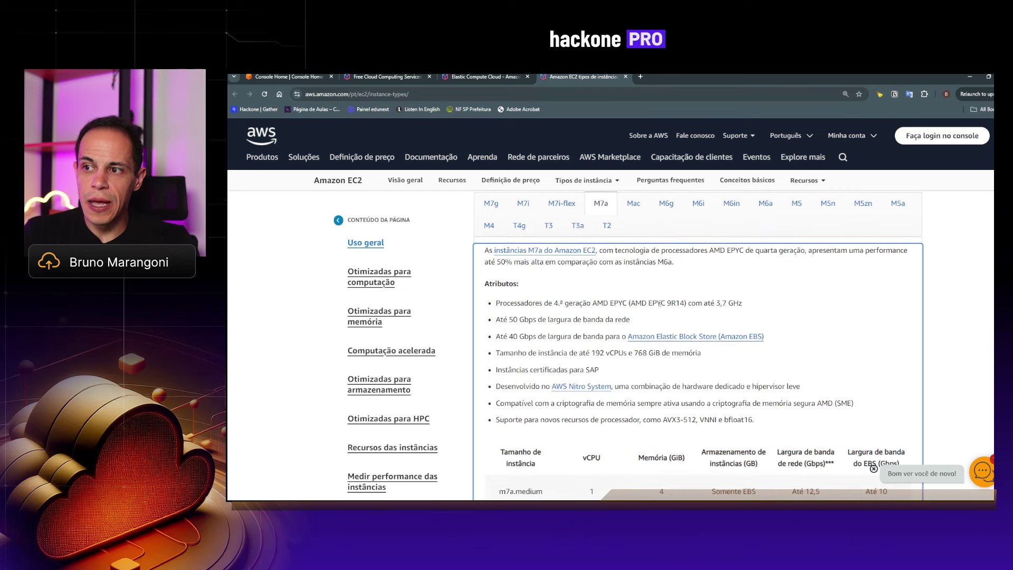
{"action": "left_click_drag", "start_coordinate": [496, 319], "coordinate": [534, 319]}
{"action": "left_click", "coordinate": [555, 319]}
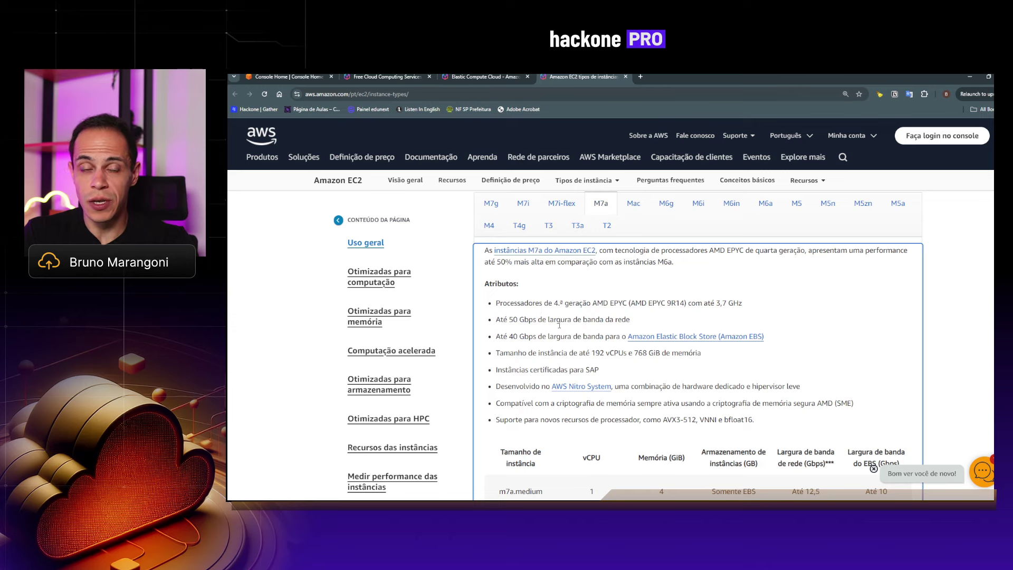
Examine the m7a.medium row of the M7a size table, highlighting its name, storage and network bandwidth
{"action": "scroll", "coordinate": [637, 328], "scroll_direction": "down", "scroll_amount": 3}
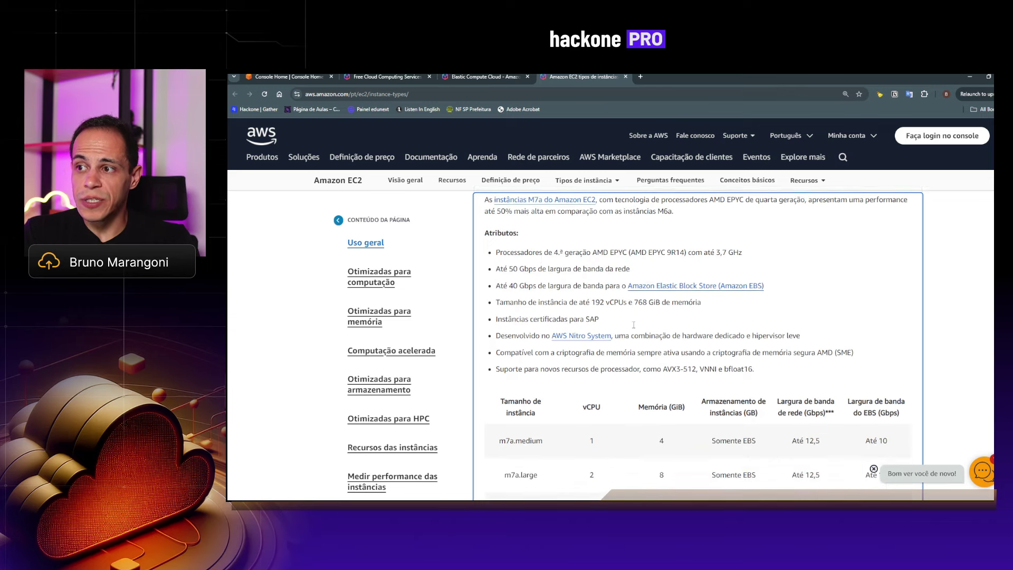
{"action": "scroll", "coordinate": [637, 328], "scroll_direction": "down", "scroll_amount": 2}
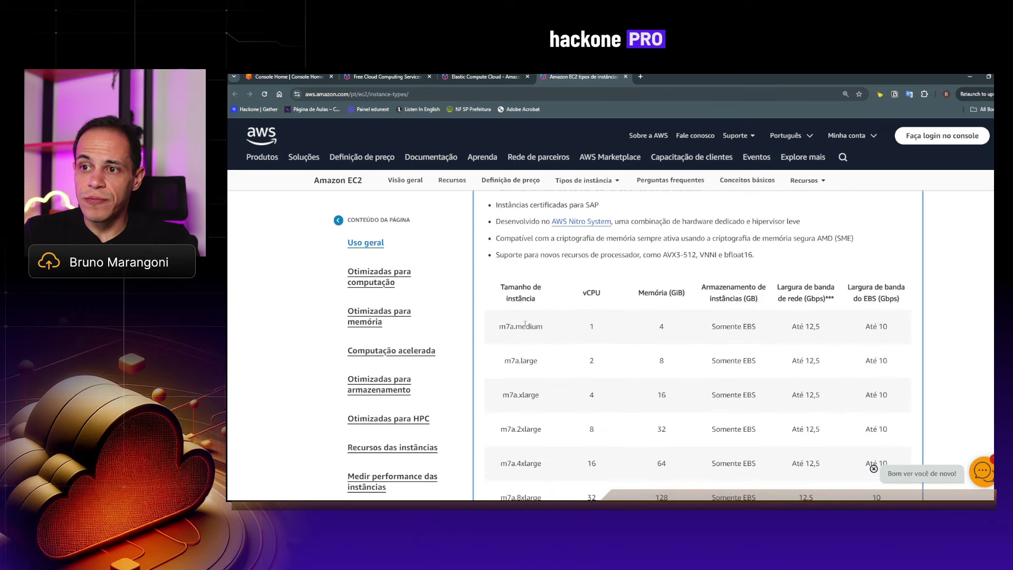
{"action": "left_click_drag", "start_coordinate": [500, 284], "coordinate": [543, 285]}
{"action": "left_click", "coordinate": [512, 288]}
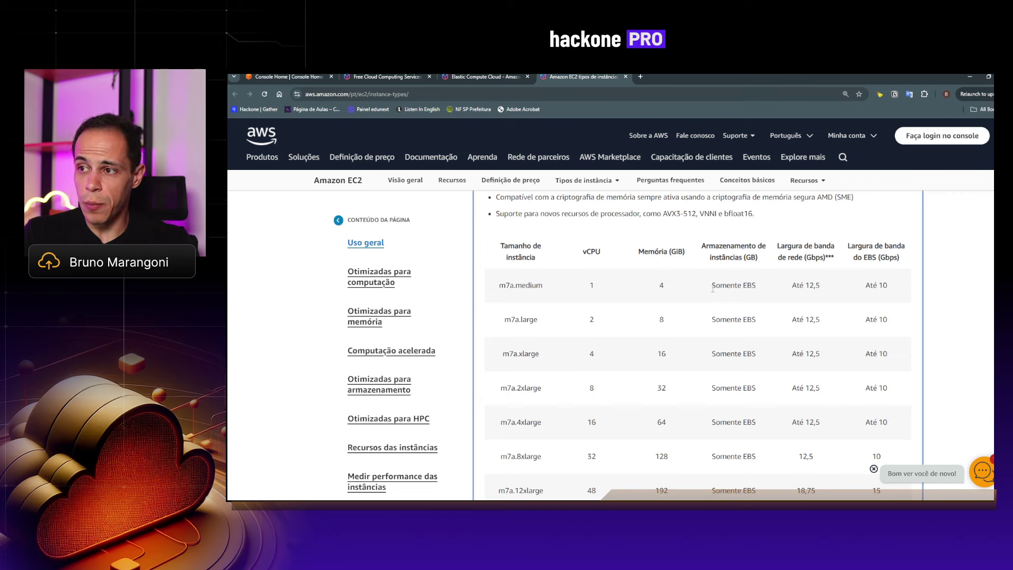
{"action": "left_click_drag", "start_coordinate": [712, 285], "coordinate": [820, 287]}
{"action": "left_click", "coordinate": [793, 288]}
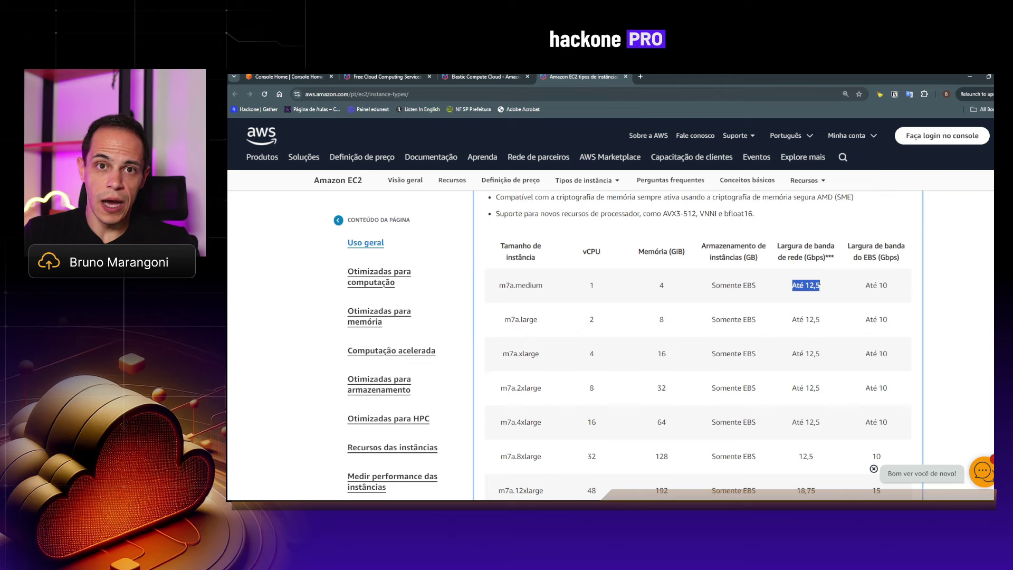
{"action": "left_click", "coordinate": [724, 297]}
Review the larger M7a sizes in the table, highlighting the network bandwidth of m7a.32xlarge
{"action": "scroll", "coordinate": [719, 298], "scroll_direction": "down", "scroll_amount": 2}
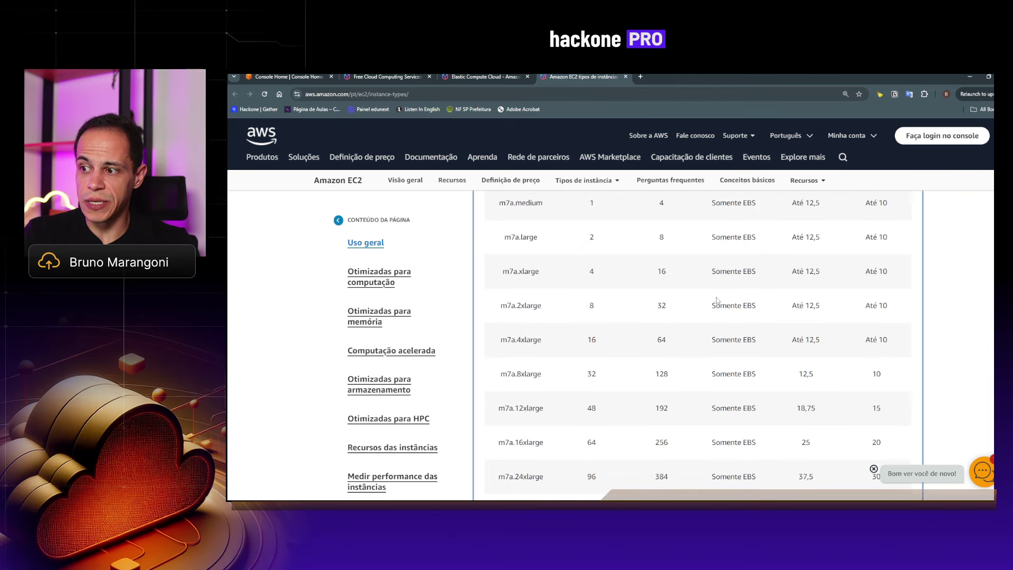
{"action": "scroll", "coordinate": [717, 301], "scroll_direction": "down", "scroll_amount": 4}
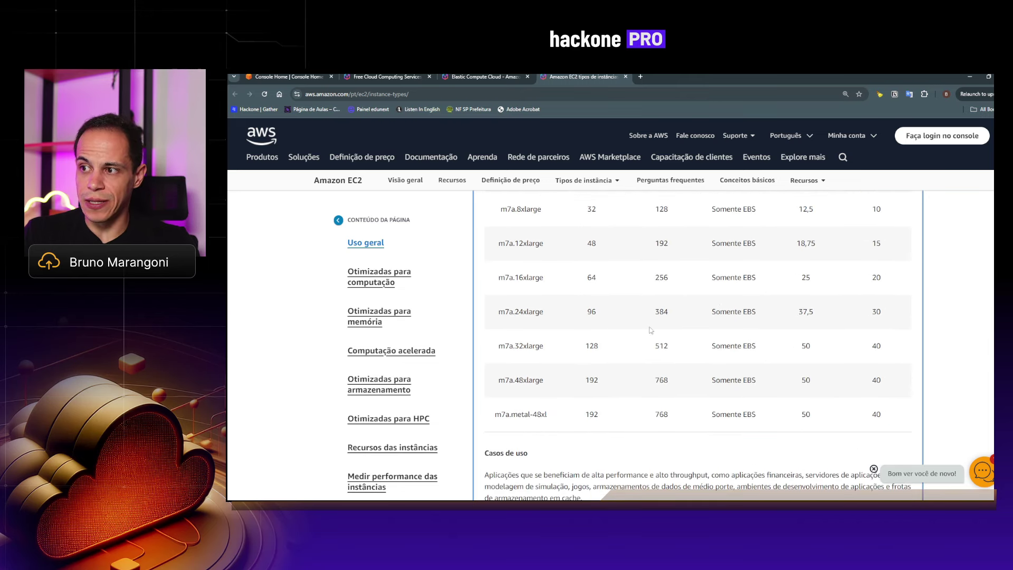
{"action": "left_click_drag", "start_coordinate": [499, 346], "coordinate": [806, 346]}
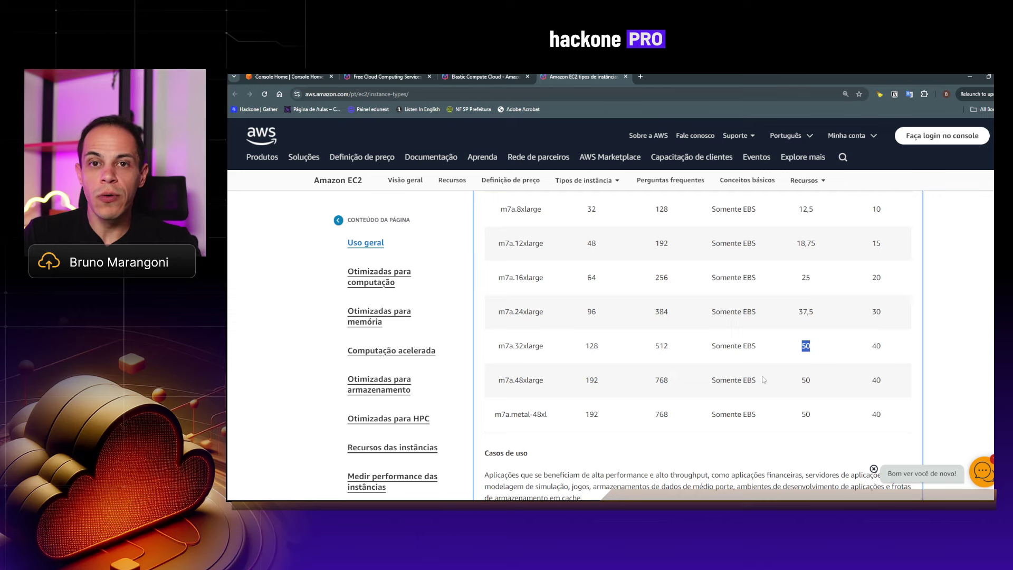
Return to the M7a Atributos list and highlight the entry "Instâncias certificadas para SAP"
{"action": "scroll", "coordinate": [742, 395], "scroll_direction": "up", "scroll_amount": 4}
{"action": "scroll", "coordinate": [742, 395], "scroll_direction": "up", "scroll_amount": 5}
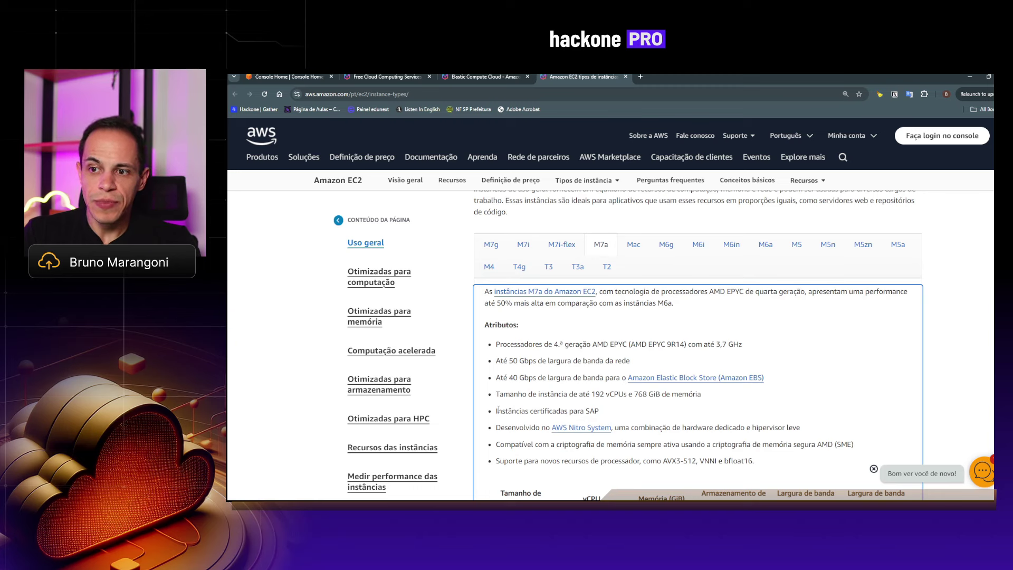
{"action": "left_click_drag", "start_coordinate": [496, 411], "coordinate": [601, 415]}
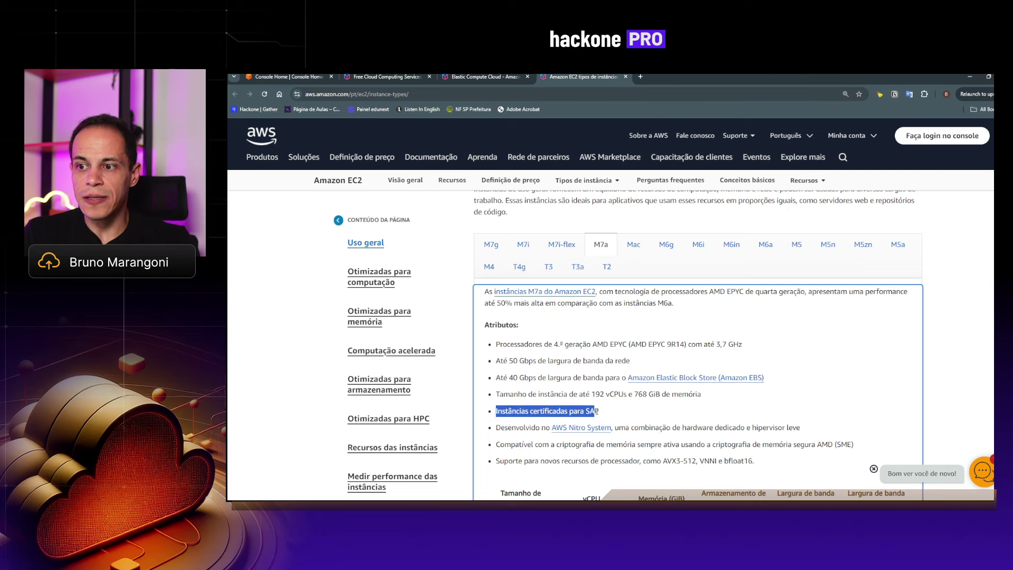
{"action": "left_click", "coordinate": [600, 415]}
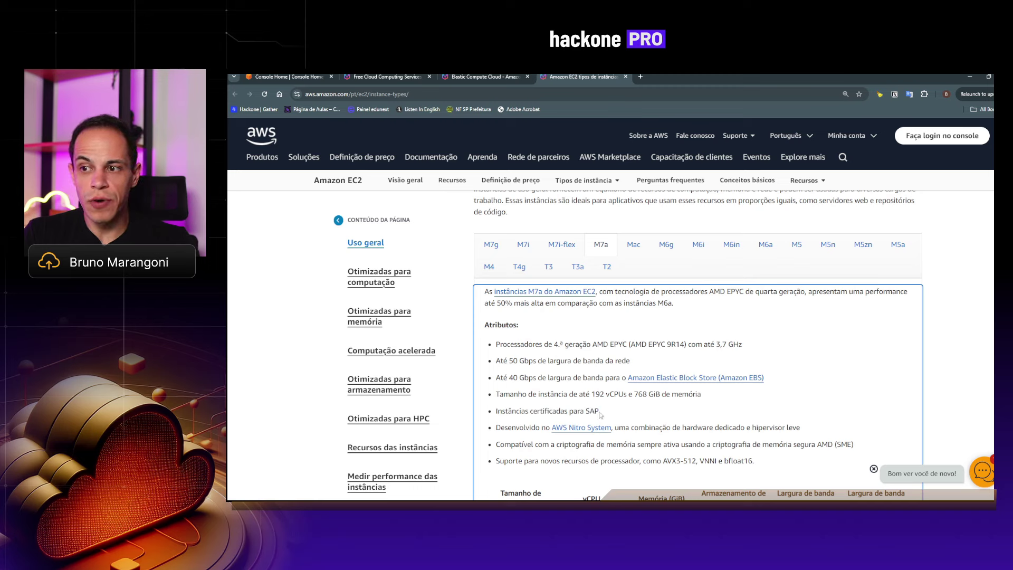
{"action": "left_click_drag", "start_coordinate": [599, 412], "coordinate": [584, 412]}
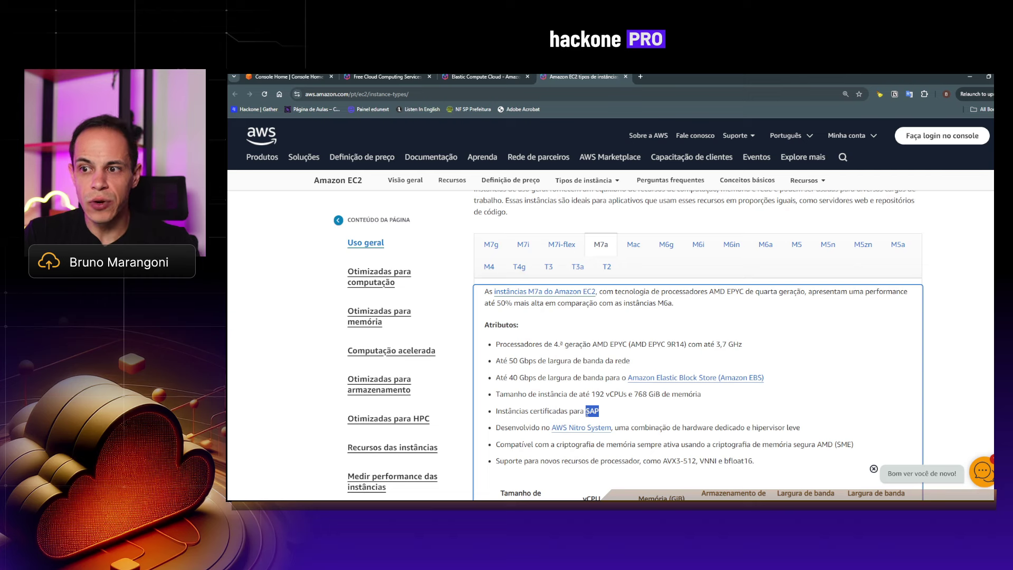
{"action": "left_click", "coordinate": [605, 415]}
{"action": "left_click_drag", "start_coordinate": [598, 412], "coordinate": [496, 415]}
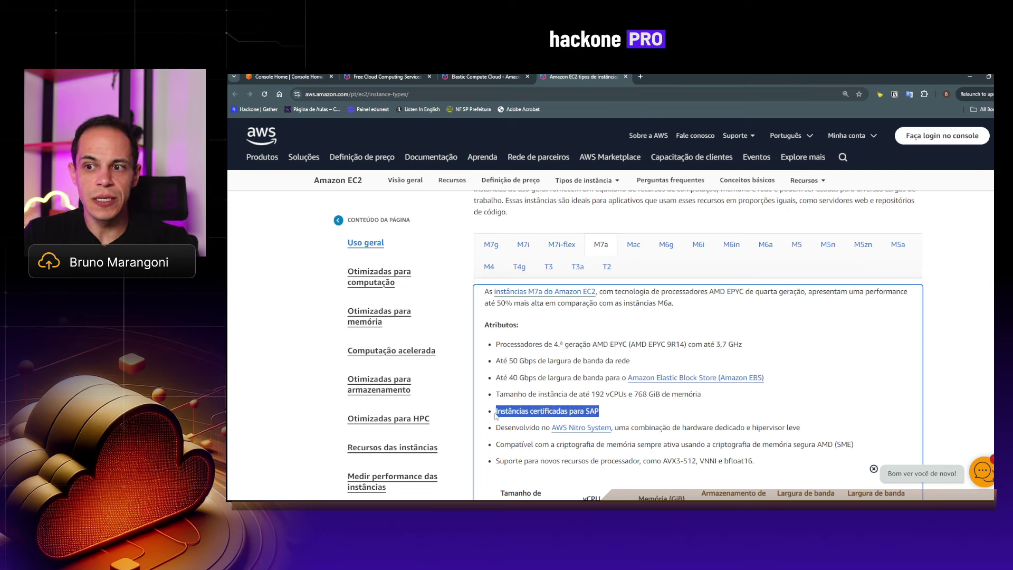
{"action": "left_click", "coordinate": [497, 413]}
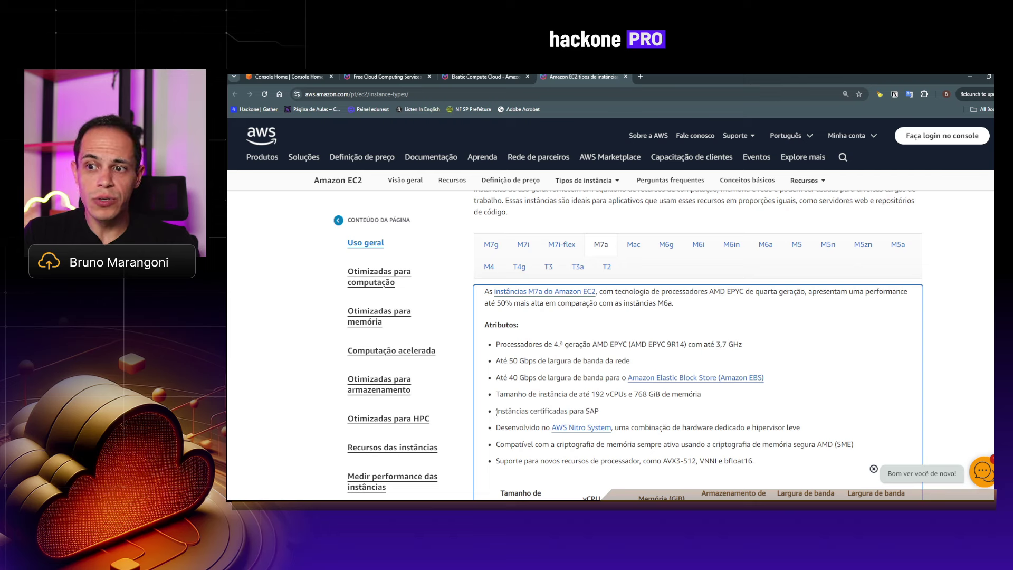
{"action": "left_click_drag", "start_coordinate": [497, 412], "coordinate": [603, 416]}
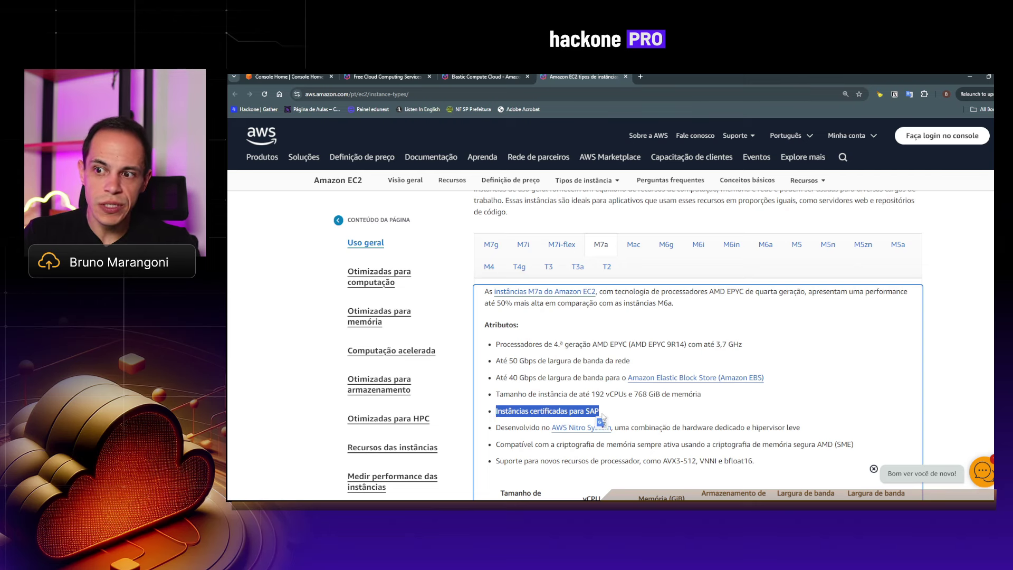
{"action": "left_click", "coordinate": [597, 413]}
{"action": "left_click_drag", "start_coordinate": [599, 413], "coordinate": [497, 413]}
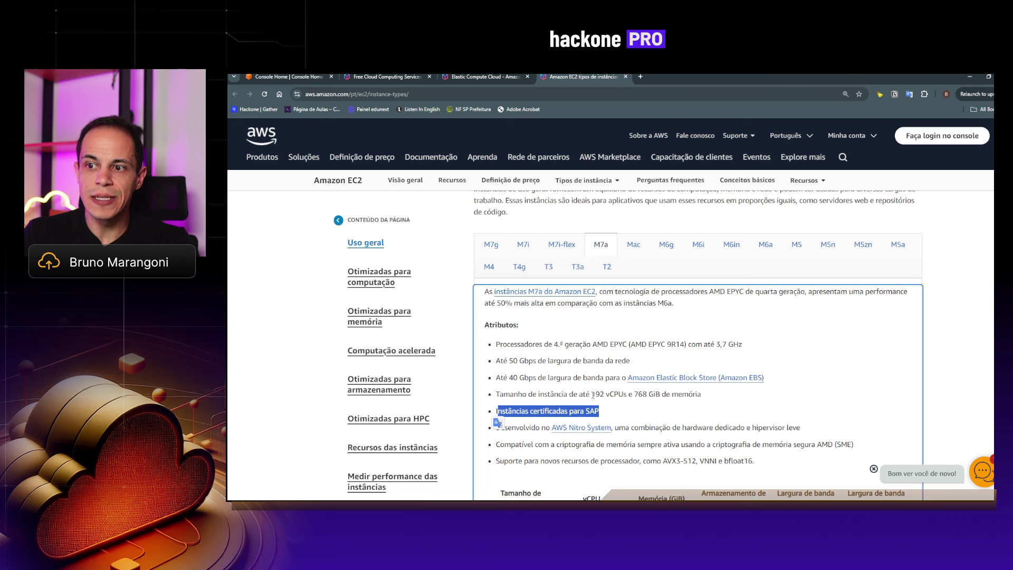
{"action": "left_click", "coordinate": [540, 397]}
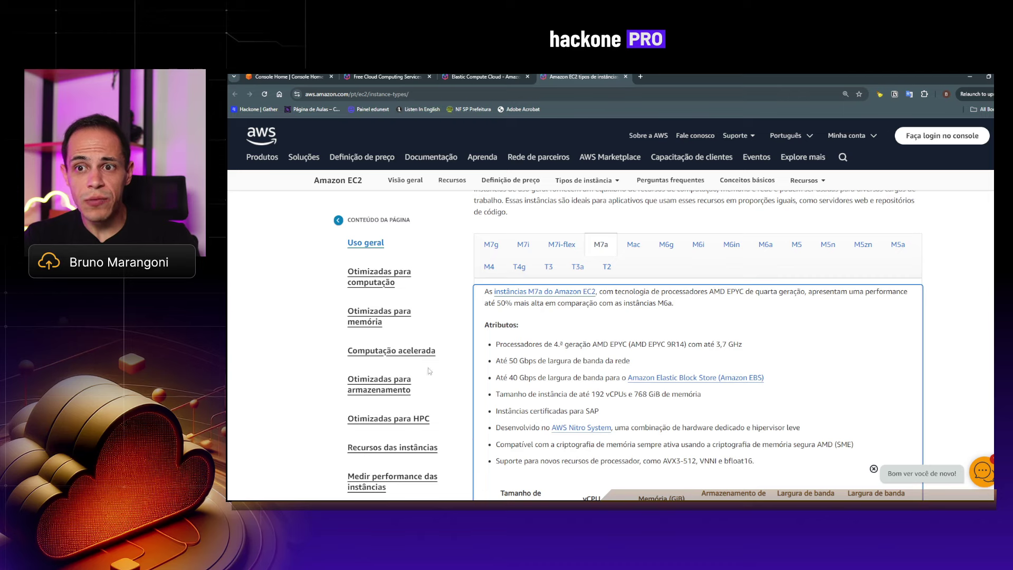
Look through the instance categories optimized for computing, memory, accelerated computing, storage and HPC, viewing each section's introduction
{"action": "scroll", "coordinate": [379, 337], "scroll_direction": "down", "scroll_amount": 1}
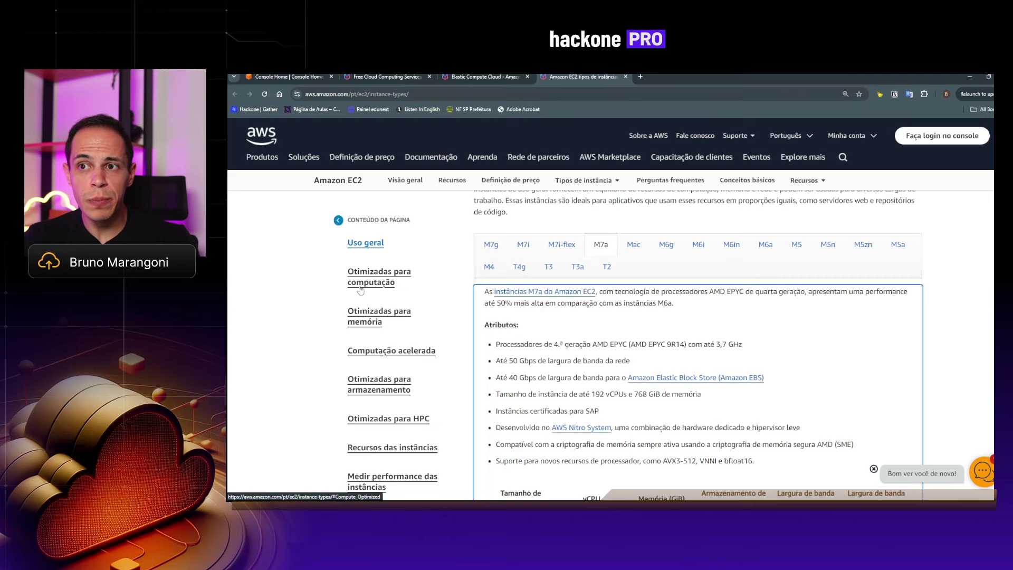
{"action": "scroll", "coordinate": [494, 374], "scroll_direction": "down", "scroll_amount": 10}
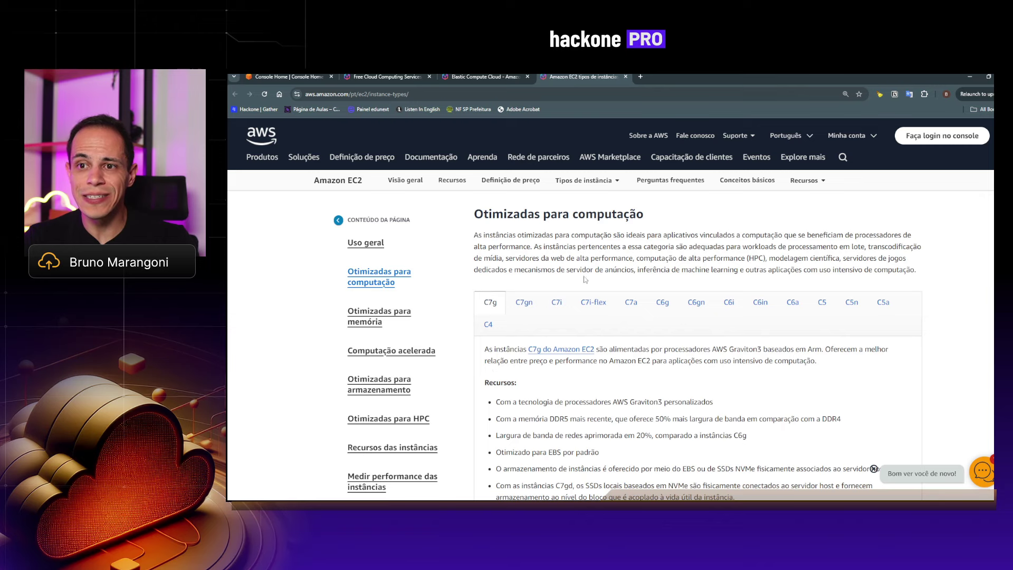
{"action": "left_click", "coordinate": [368, 324]}
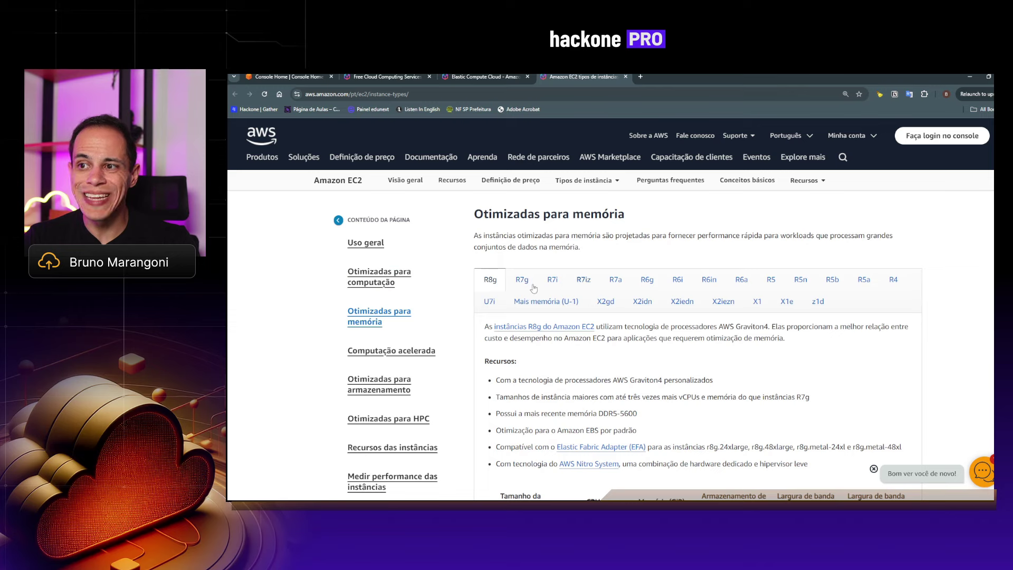
{"action": "left_click", "coordinate": [369, 351]}
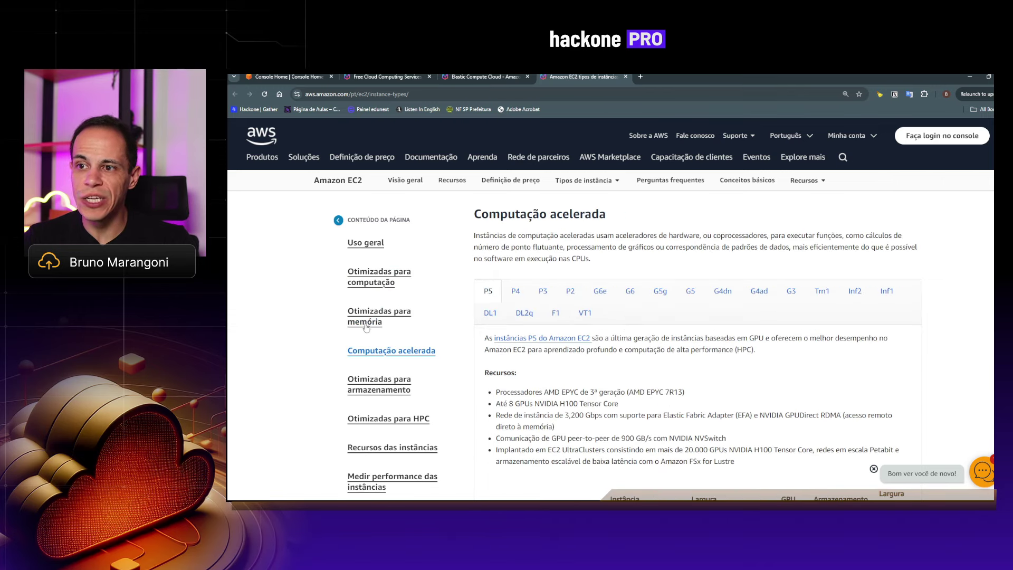
{"action": "left_click", "coordinate": [379, 384]}
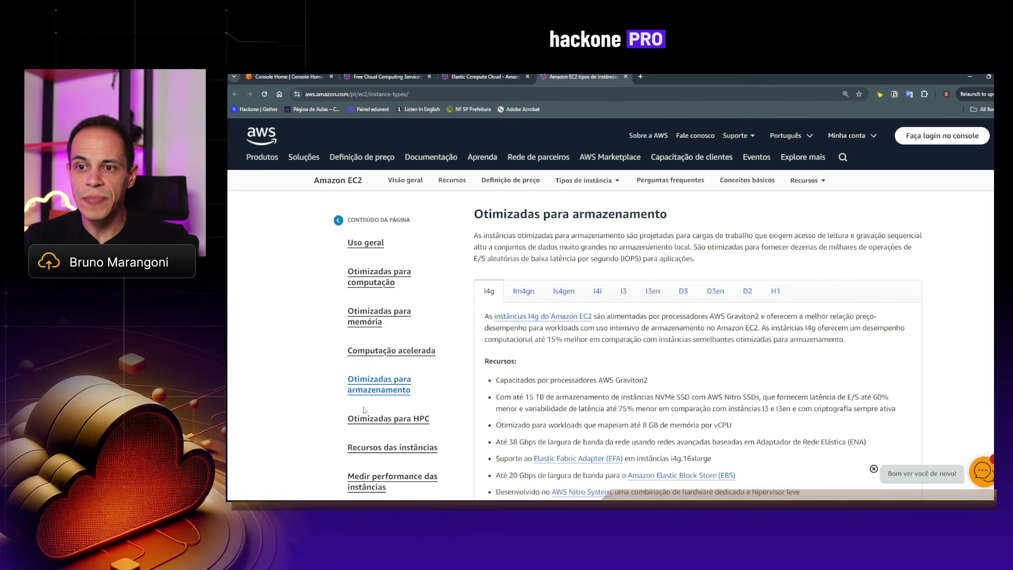
{"action": "scroll", "coordinate": [626, 438], "scroll_direction": "down", "scroll_amount": 1}
{"action": "left_click", "coordinate": [392, 419]}
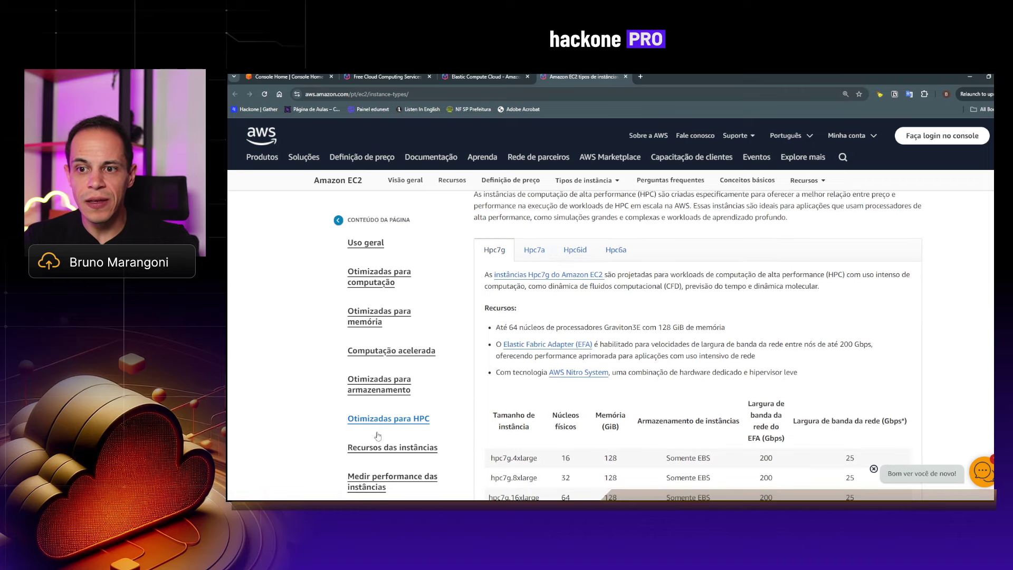
Skim the Recursos das instâncias section on burstable instances and storage options, and return to the Uso geral category
{"action": "left_click", "coordinate": [393, 447]}
{"action": "scroll", "coordinate": [541, 278], "scroll_direction": "down", "scroll_amount": 5}
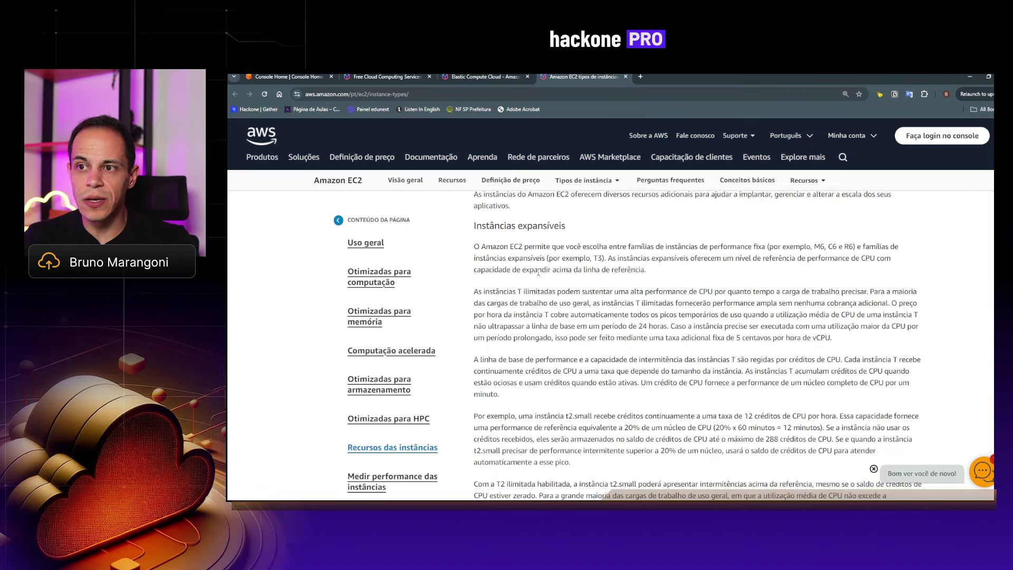
{"action": "scroll", "coordinate": [538, 275], "scroll_direction": "down", "scroll_amount": 2}
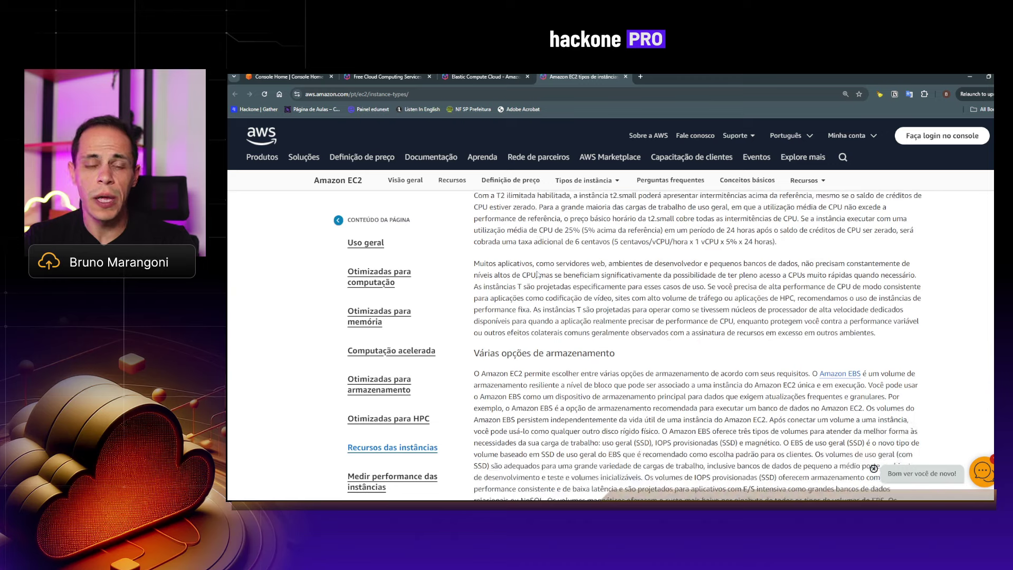
{"action": "scroll", "coordinate": [372, 353], "scroll_direction": "up", "scroll_amount": 3}
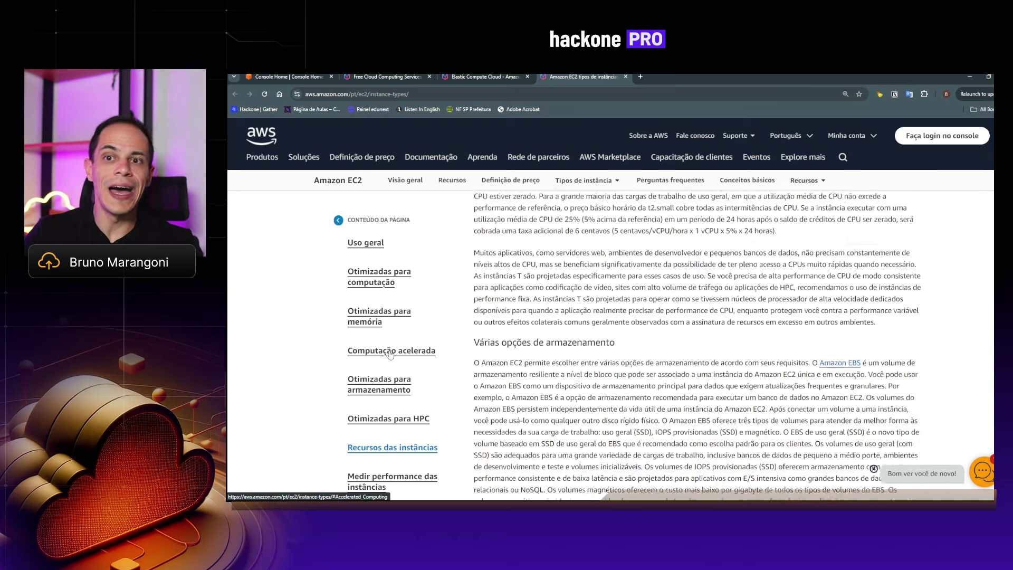
{"action": "left_click", "coordinate": [364, 243]}
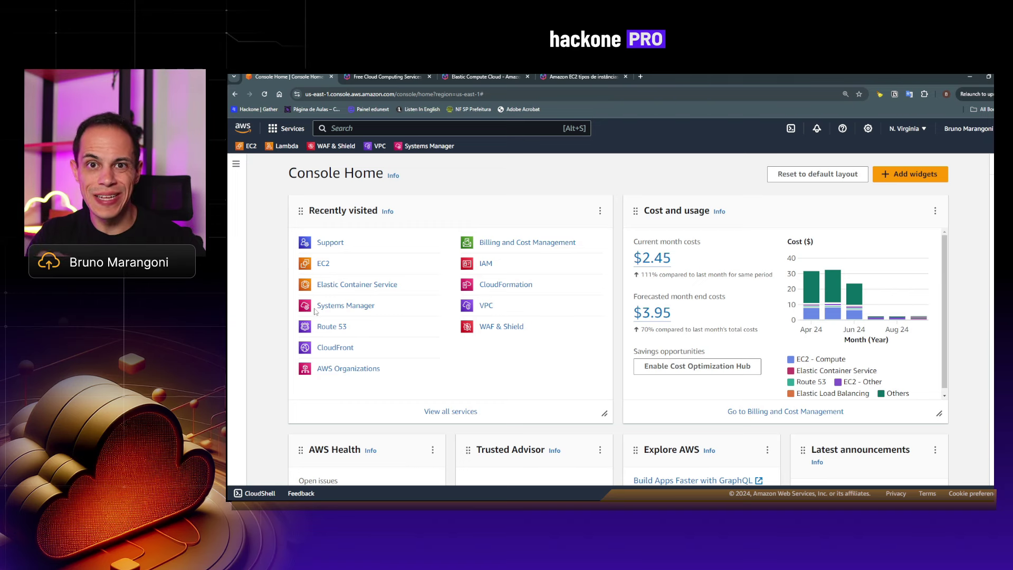
Search the AWS console for ec2 and open the EC2 service dashboard
{"action": "key", "text": "alt+s"}
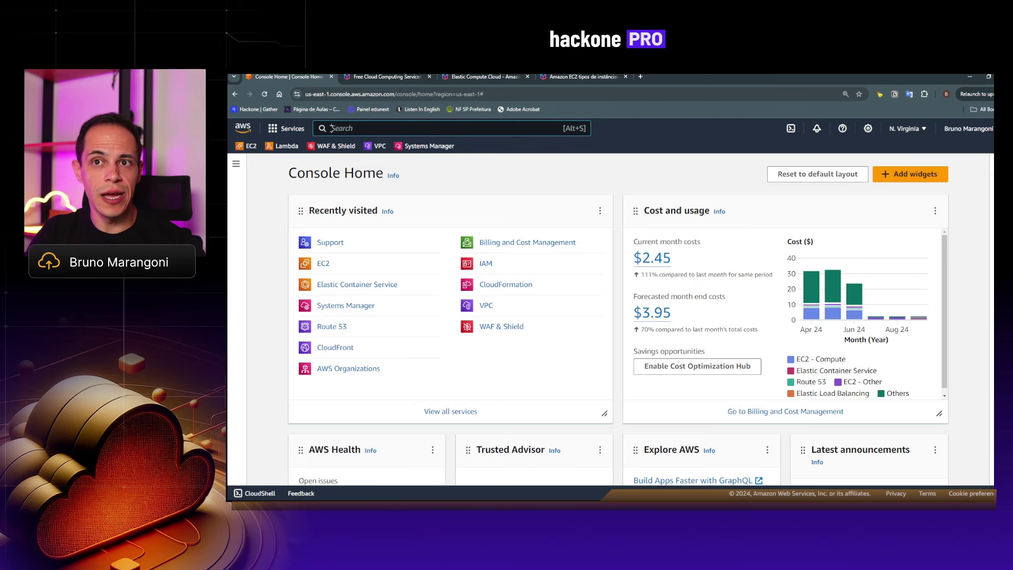
{"action": "type", "text": "ec2"}
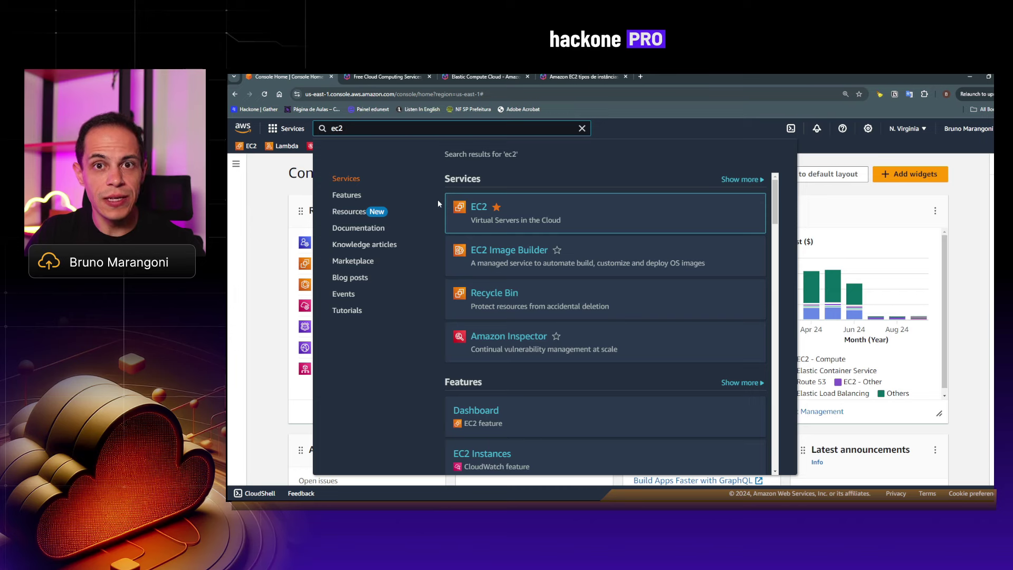
{"action": "left_click", "coordinate": [483, 217]}
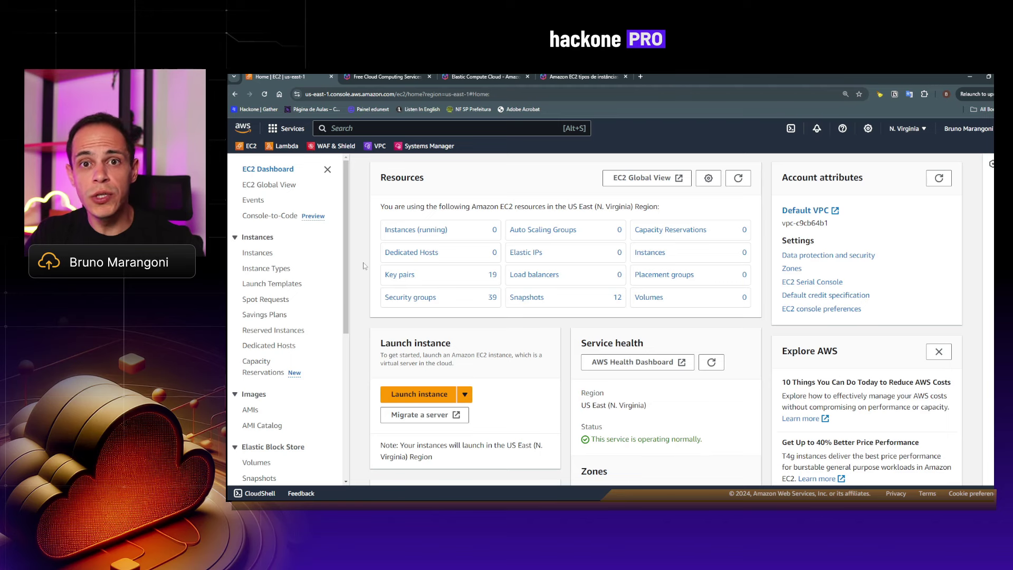
Open the EC2 Instances list and start launching a new instance
{"action": "scroll", "coordinate": [364, 265], "scroll_direction": "down", "scroll_amount": 1}
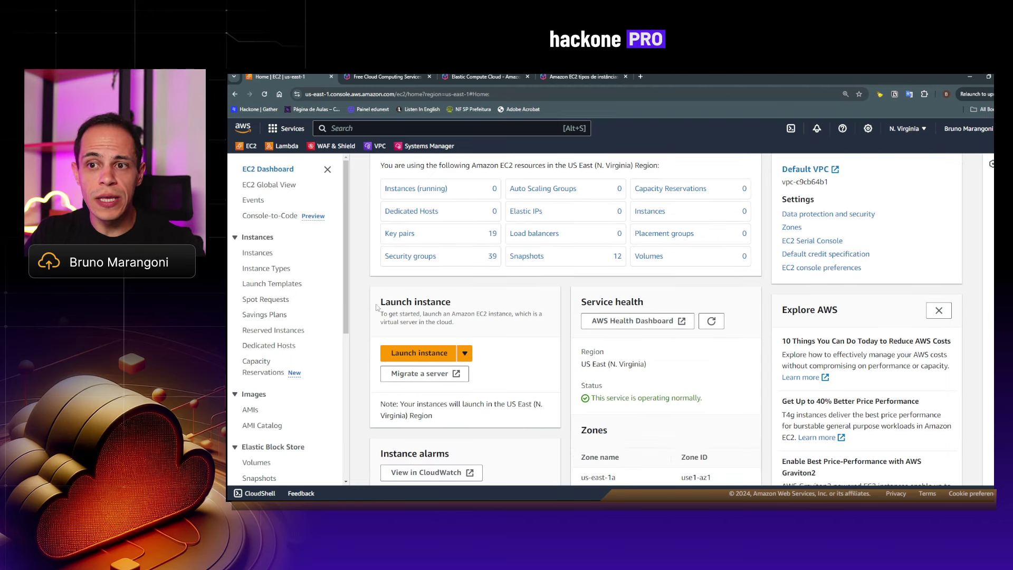
{"action": "scroll", "coordinate": [358, 295], "scroll_direction": "up", "scroll_amount": 1}
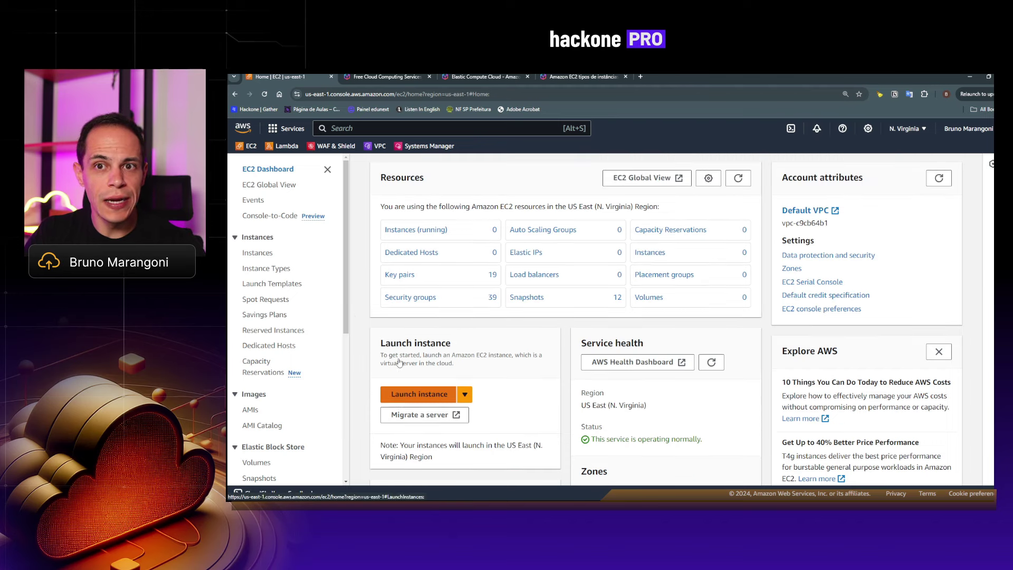
{"action": "left_click", "coordinate": [251, 255]}
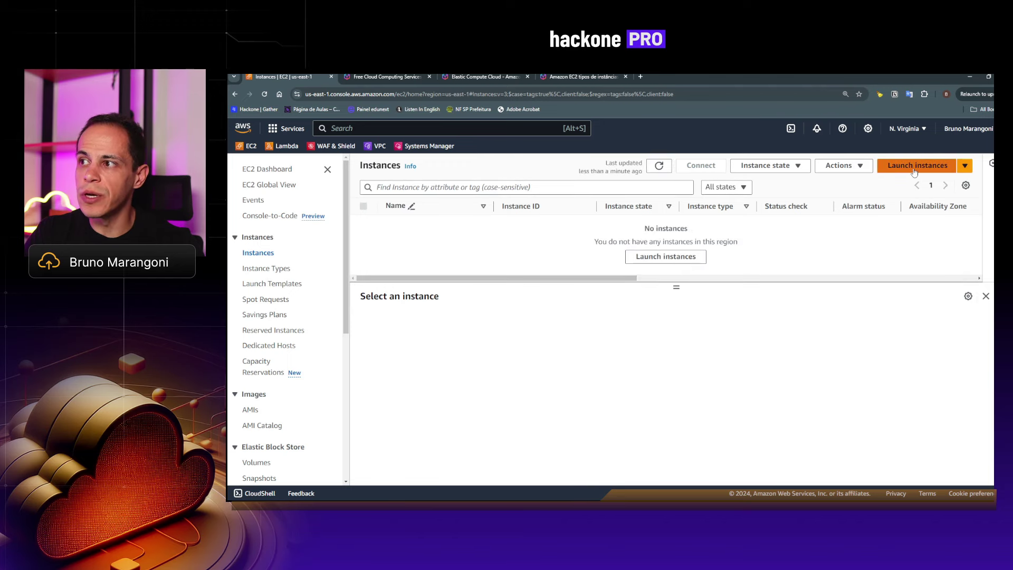
{"action": "left_click", "coordinate": [904, 167]}
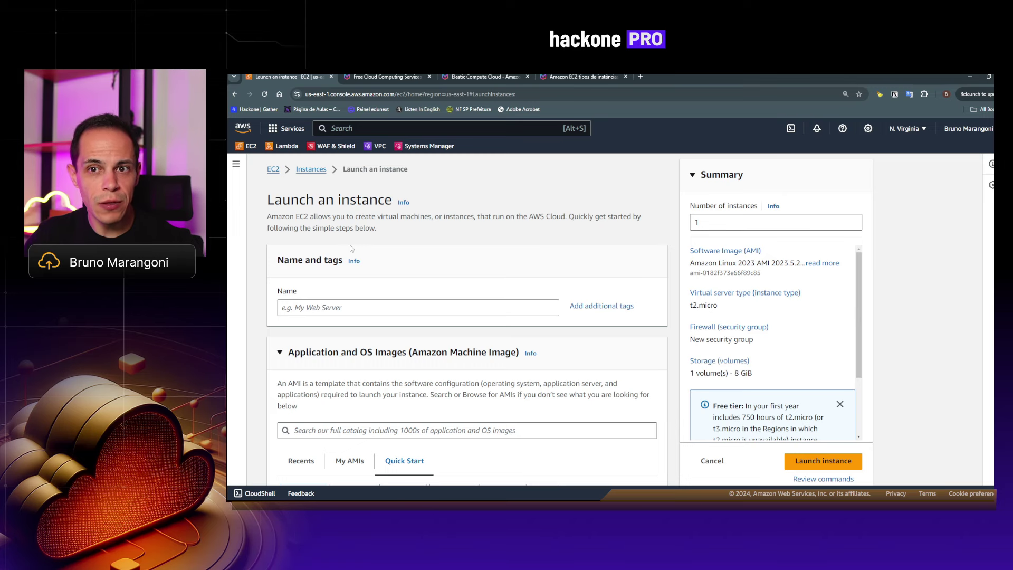
Name the new instance 2024-EC2-PERFEITA
{"action": "scroll", "coordinate": [314, 285], "scroll_direction": "down", "scroll_amount": 1}
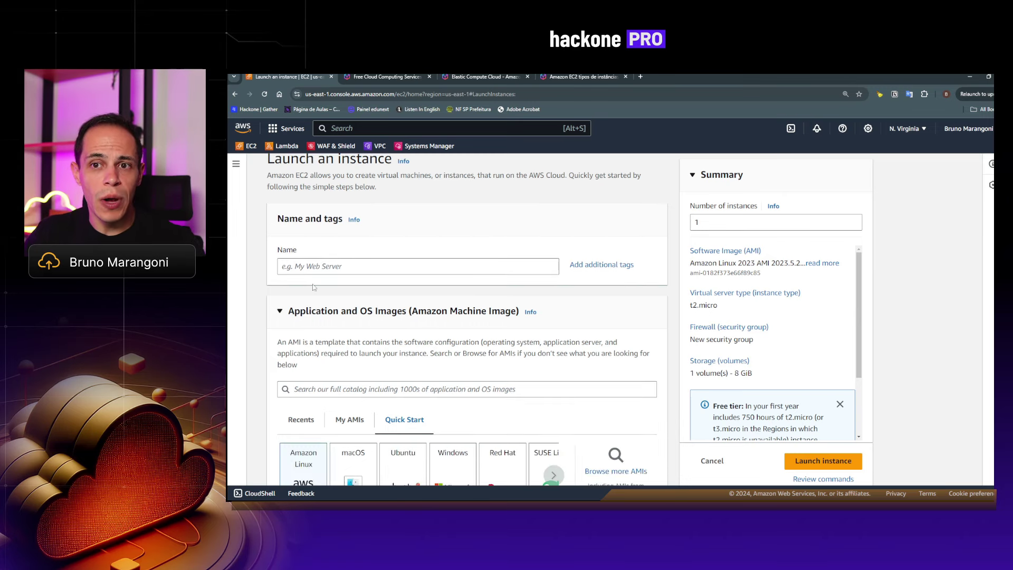
{"action": "left_click", "coordinate": [303, 273]}
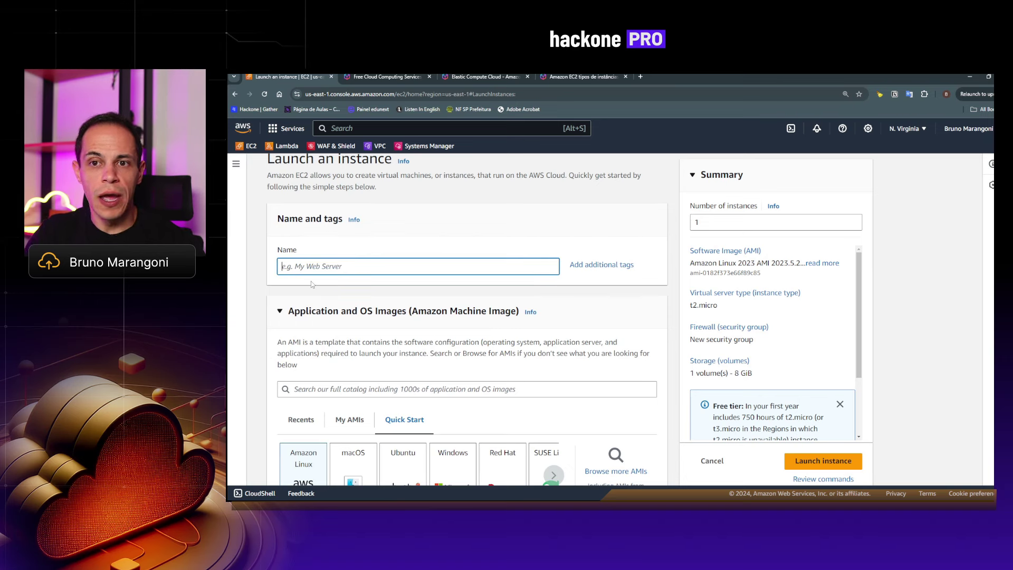
{"action": "type", "text": "2024-E"}
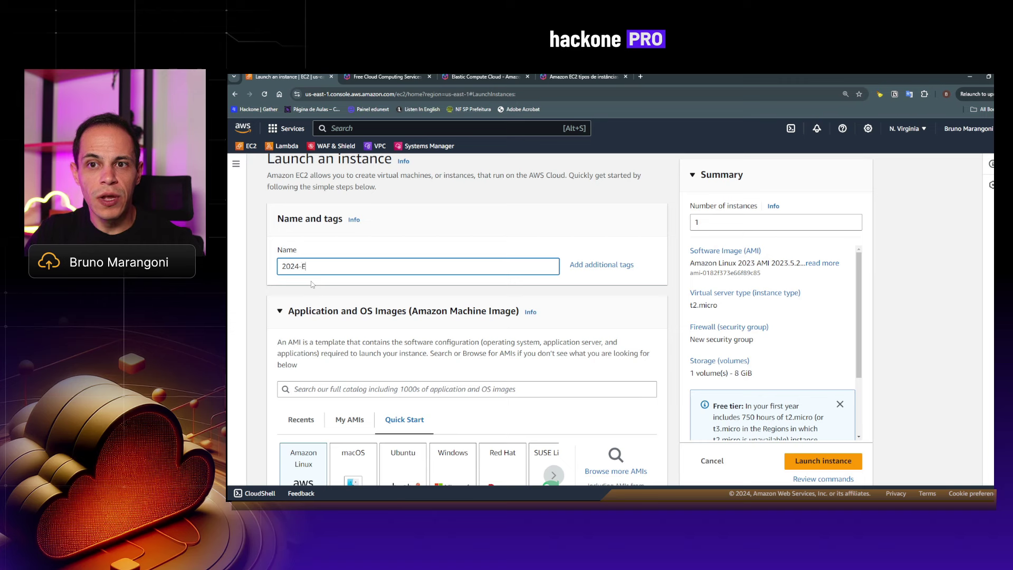
{"action": "type", "text": "C@"}
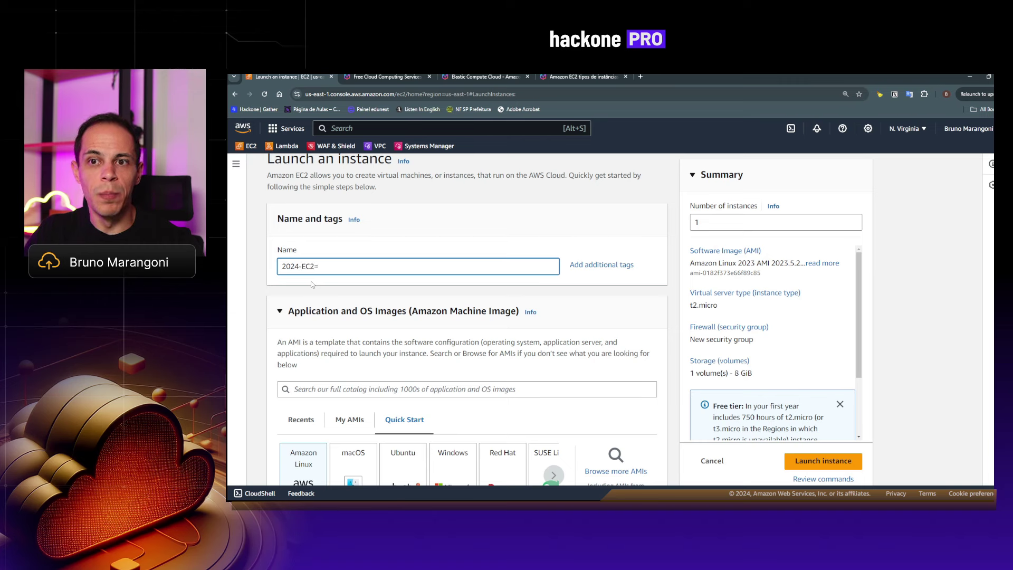
{"action": "type", "text": "-PREF"}
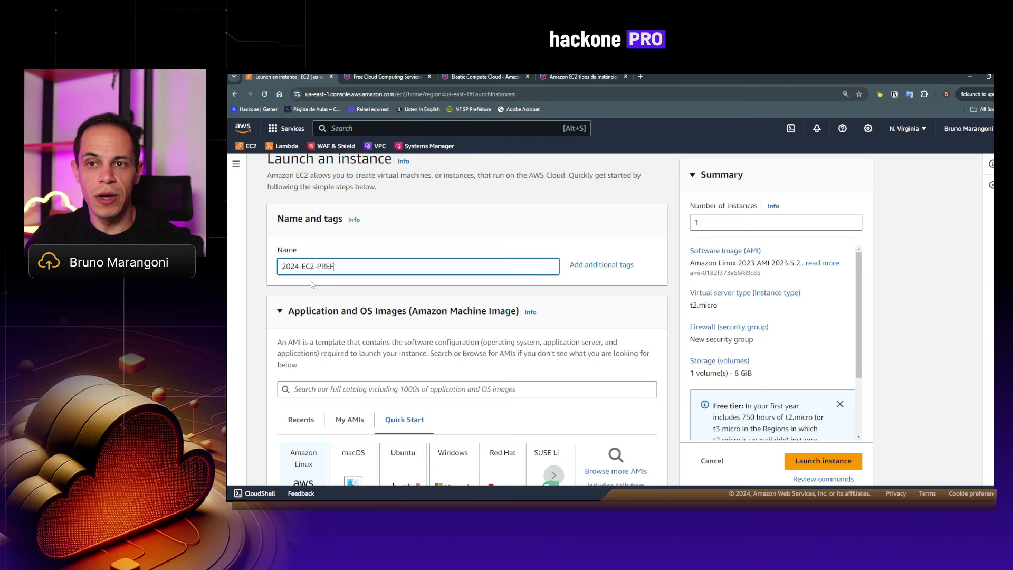
{"action": "type", "text": "RFEOTA"}
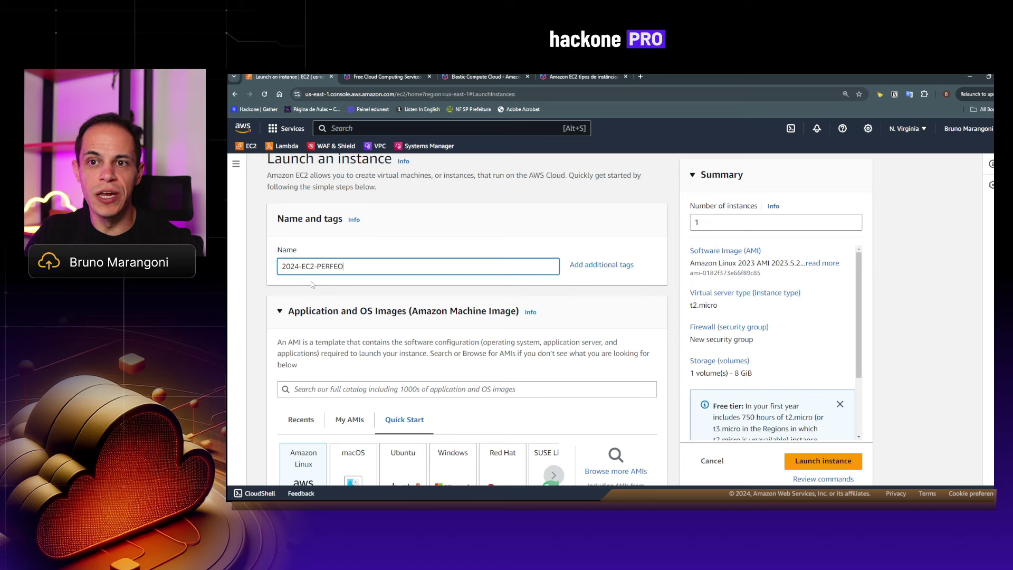
{"action": "key", "text": "BackSpace"}
{"action": "key", "text": "BackSpace"}
{"action": "key", "text": "BackSpace"}
{"action": "type", "text": "ITA"}
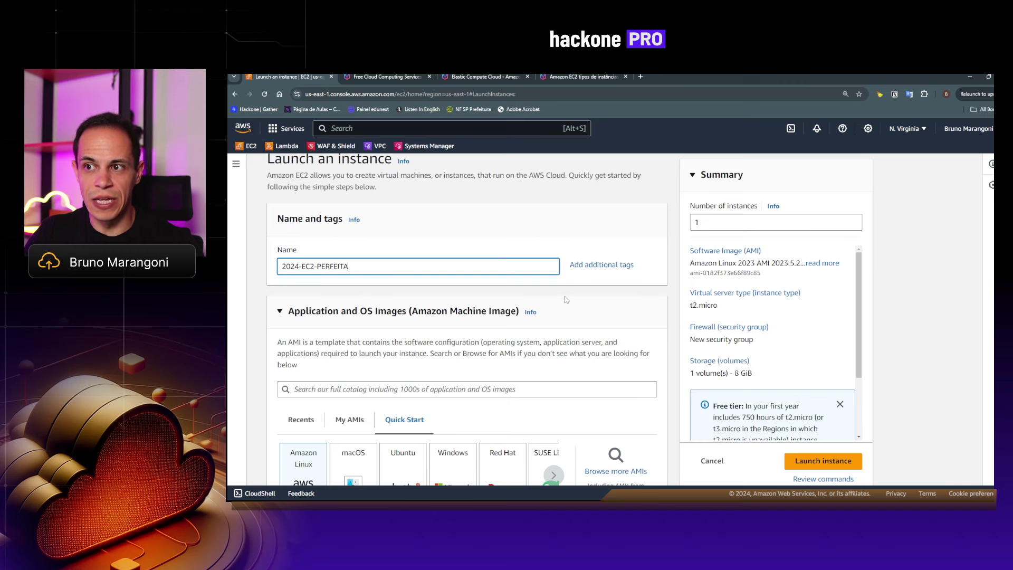
Review the Application and OS Images section, including the Quick Start operating systems and the description of the preselected Amazon machine image
{"action": "scroll", "coordinate": [445, 305], "scroll_direction": "down", "scroll_amount": 3}
{"action": "scroll", "coordinate": [444, 302], "scroll_direction": "up", "scroll_amount": 2}
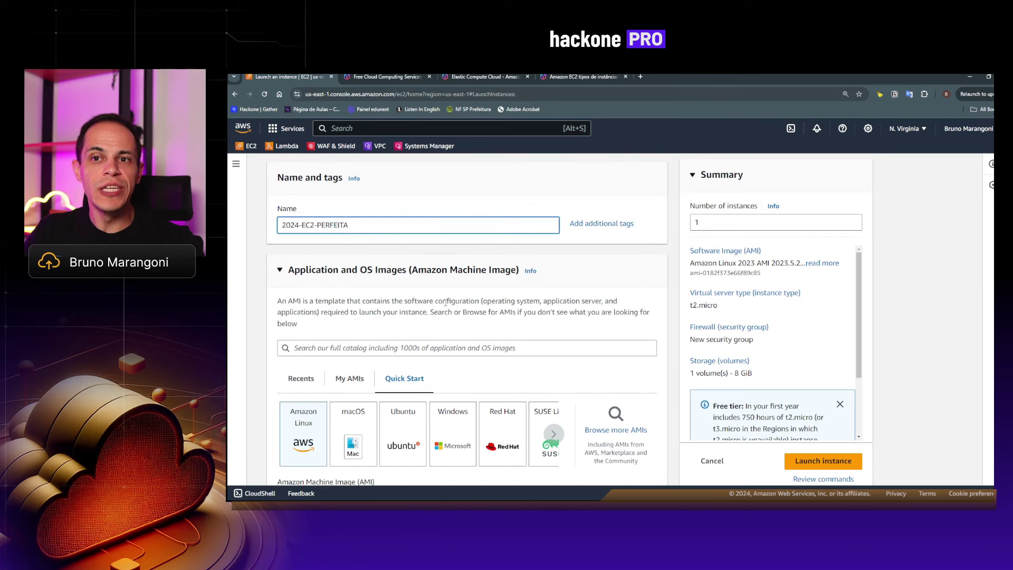
{"action": "scroll", "coordinate": [445, 303], "scroll_direction": "down", "scroll_amount": 2}
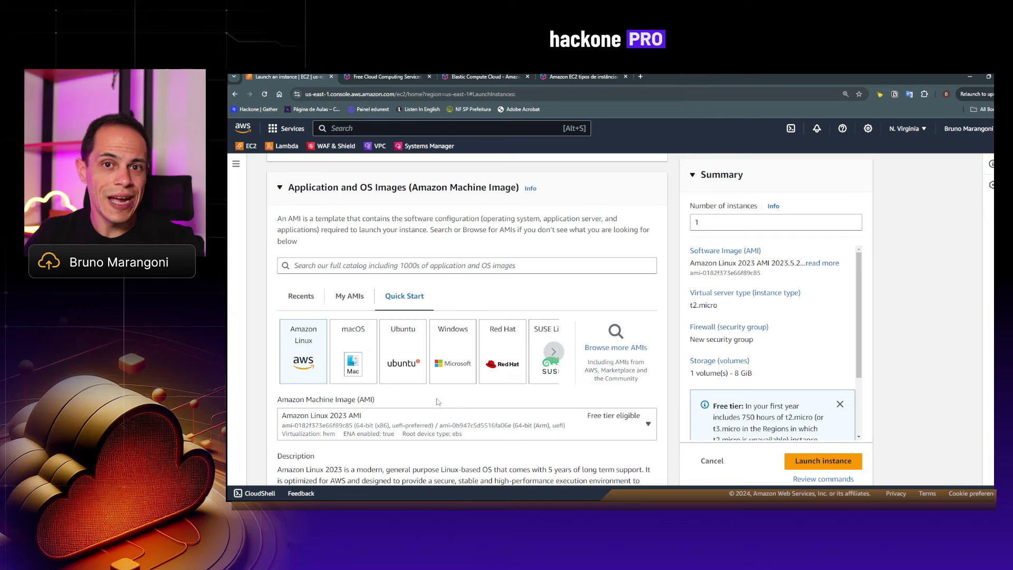
{"action": "scroll", "coordinate": [388, 310], "scroll_direction": "up", "scroll_amount": 1}
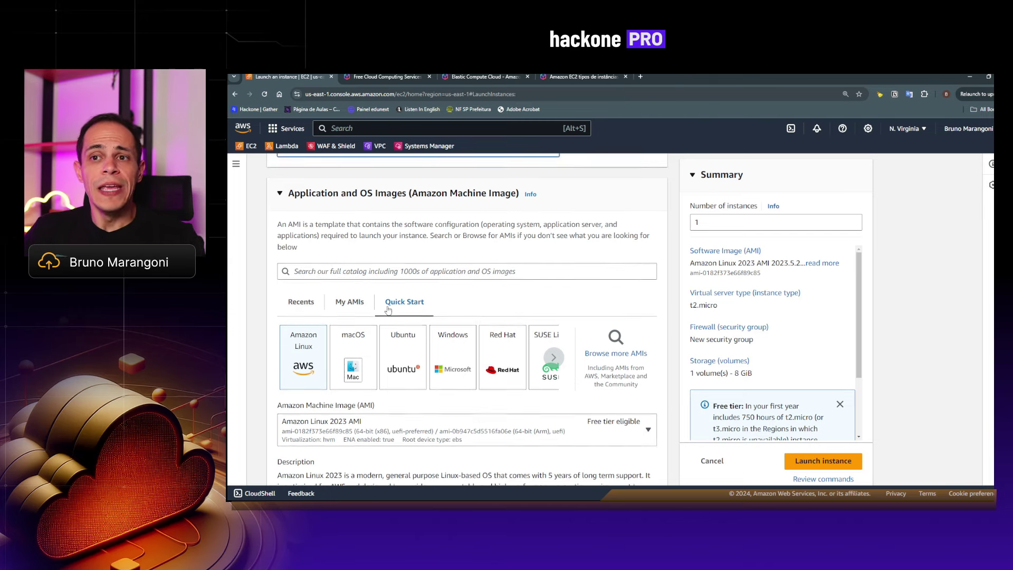
{"action": "scroll", "coordinate": [389, 310], "scroll_direction": "up", "scroll_amount": 1}
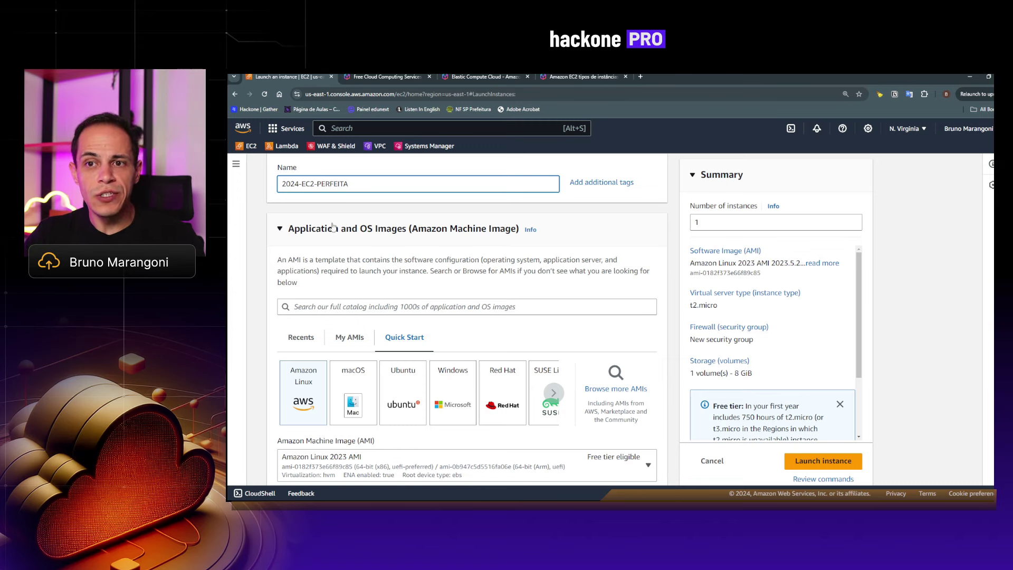
{"action": "scroll", "coordinate": [352, 301], "scroll_direction": "down", "scroll_amount": 1}
{"action": "scroll", "coordinate": [352, 301], "scroll_direction": "down", "scroll_amount": 2}
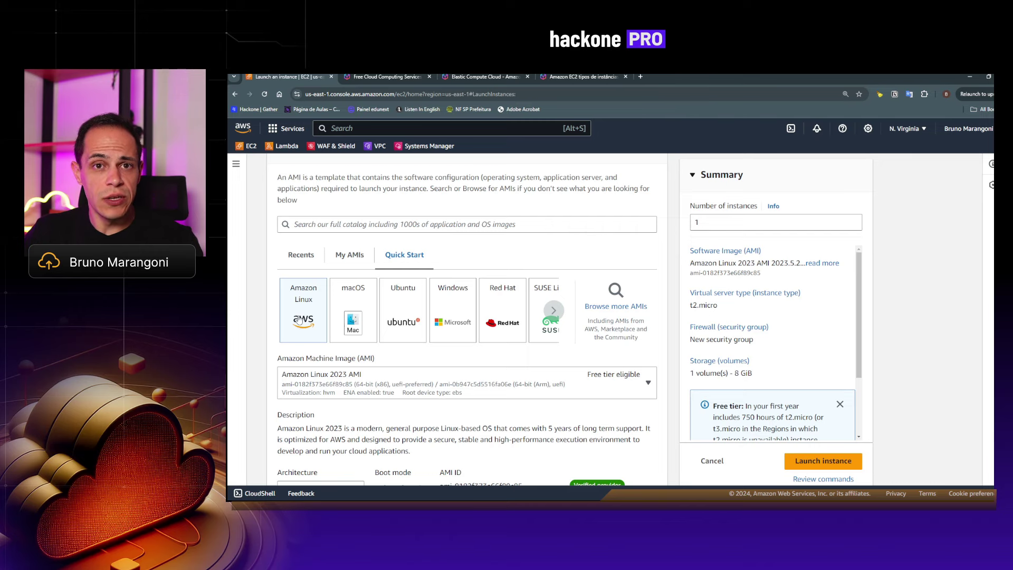
{"action": "scroll", "coordinate": [298, 320], "scroll_direction": "down", "scroll_amount": 3}
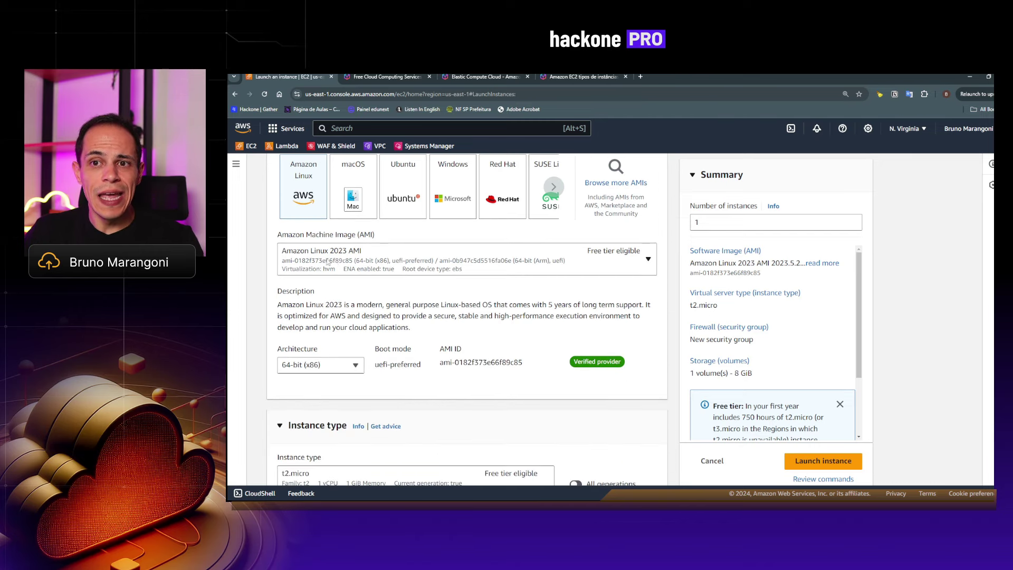
Browse the available Amazon Linux machine images and choose Amazon Linux 2023 AMI
{"action": "left_click", "coordinate": [396, 261]}
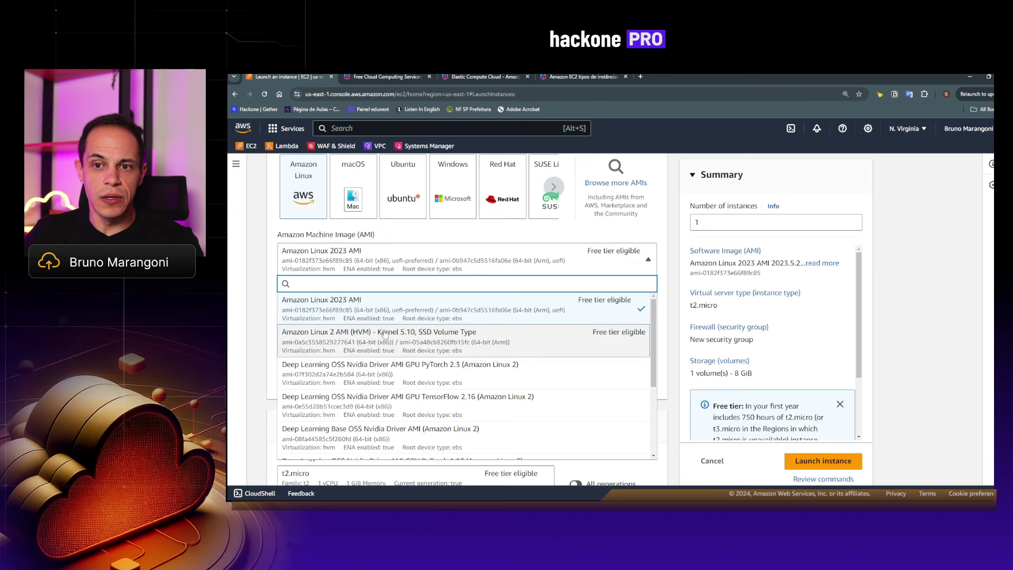
{"action": "scroll", "coordinate": [327, 335], "scroll_direction": "down", "scroll_amount": 1}
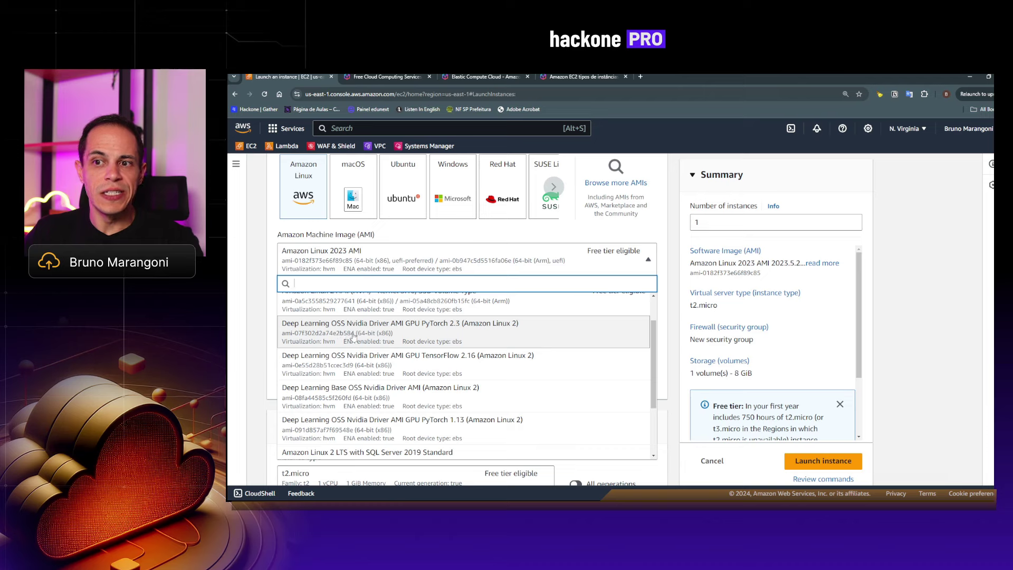
{"action": "scroll", "coordinate": [350, 383], "scroll_direction": "down", "scroll_amount": 1}
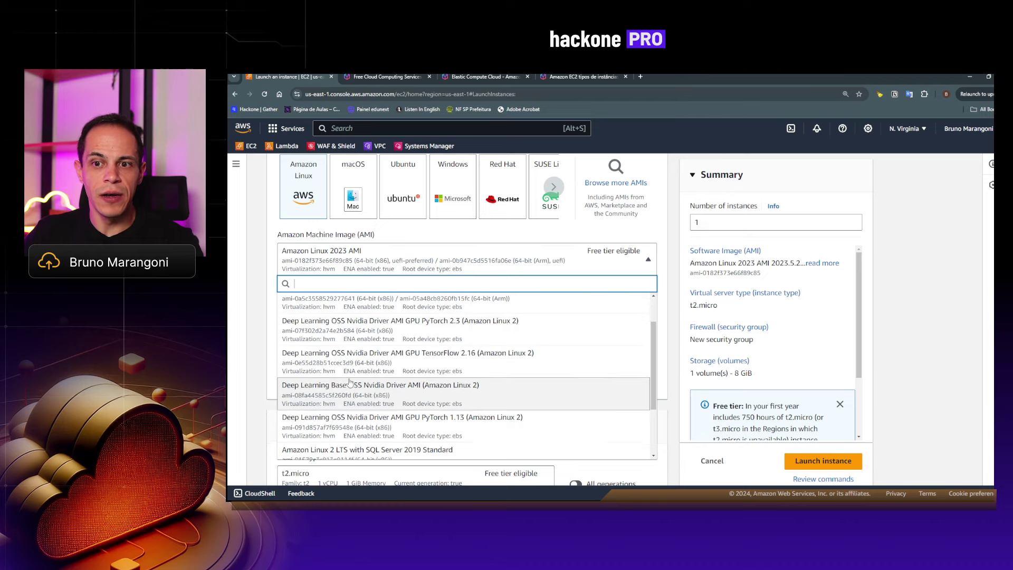
{"action": "scroll", "coordinate": [596, 357], "scroll_direction": "up", "scroll_amount": 2}
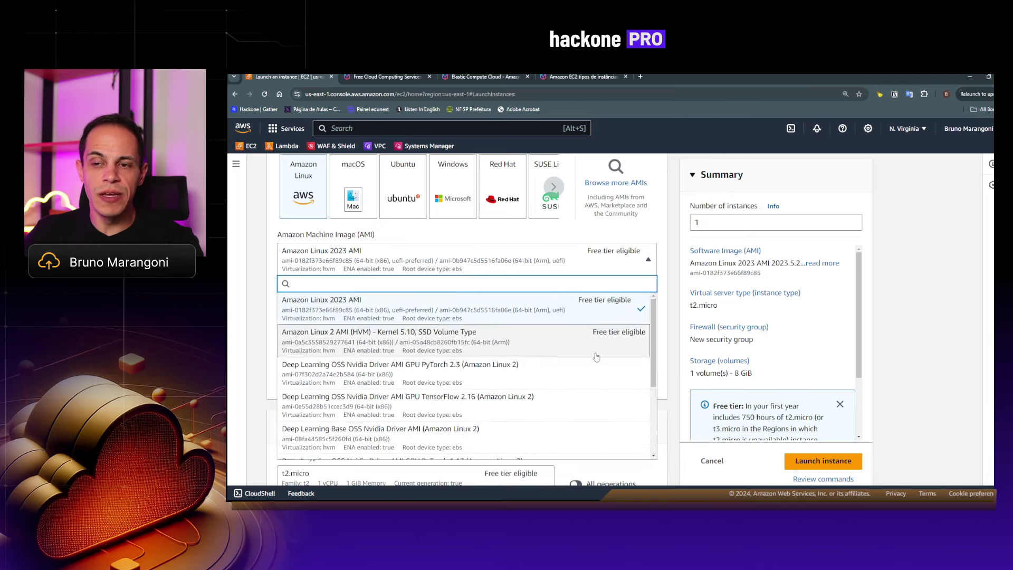
{"action": "scroll", "coordinate": [527, 369], "scroll_direction": "down", "scroll_amount": 5}
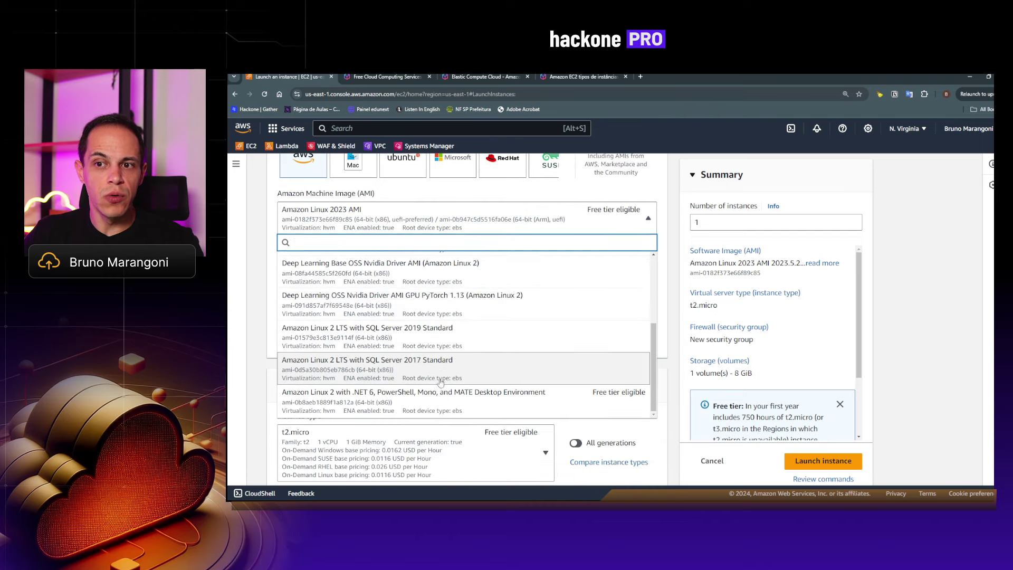
{"action": "scroll", "coordinate": [440, 382], "scroll_direction": "down", "scroll_amount": 2}
{"action": "scroll", "coordinate": [417, 361], "scroll_direction": "up", "scroll_amount": 5}
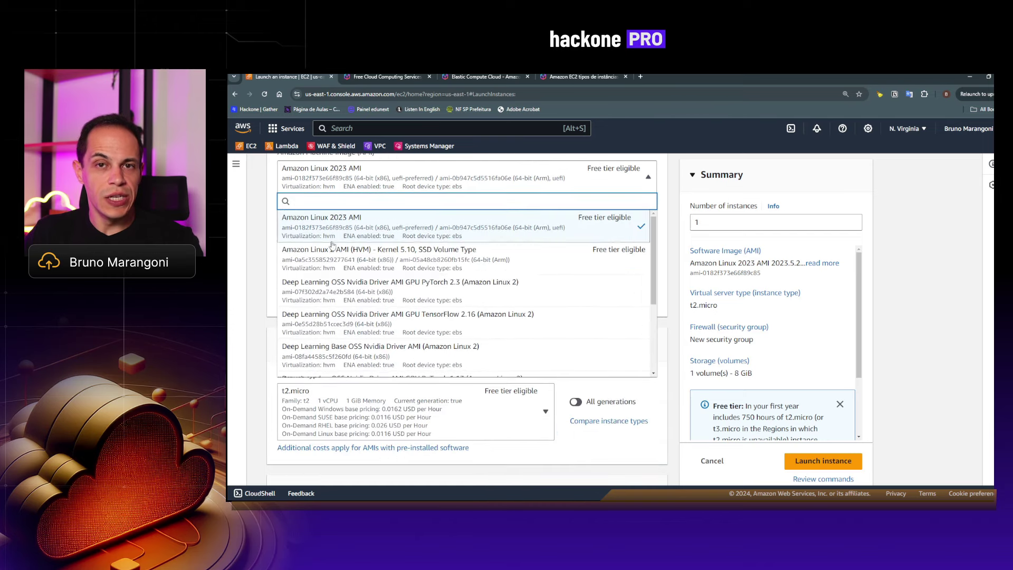
{"action": "scroll", "coordinate": [333, 245], "scroll_direction": "up", "scroll_amount": 2}
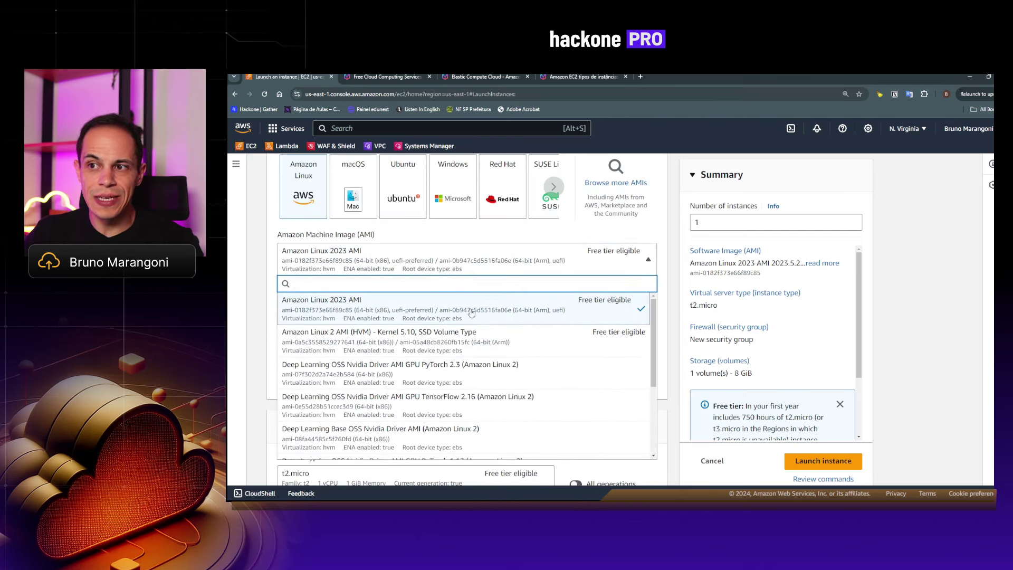
{"action": "left_click", "coordinate": [342, 307]}
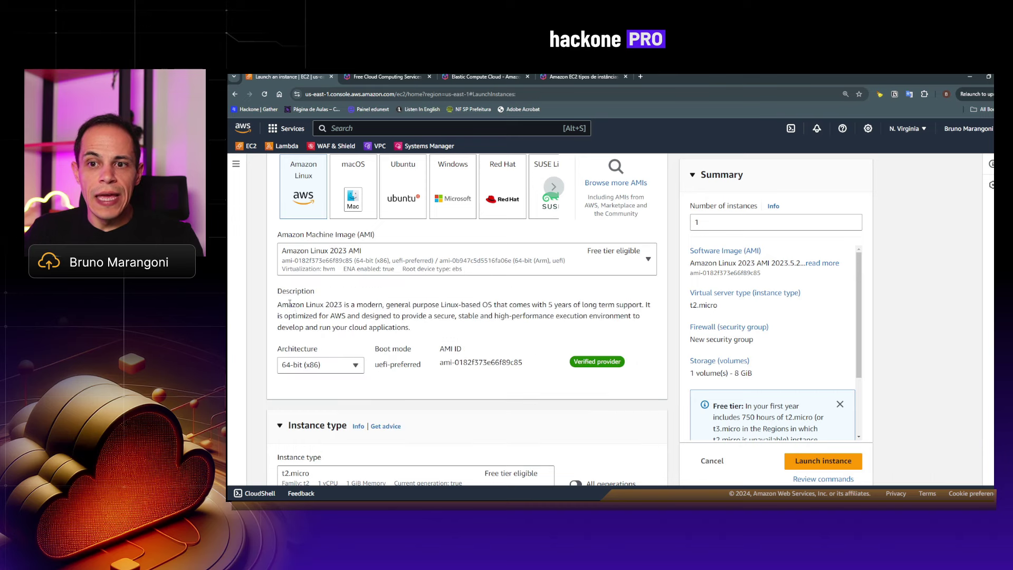
Check the architecture options offered for the Amazon Linux 2023 image, leaving 64-bit (x86) selected
{"action": "left_click", "coordinate": [301, 367]}
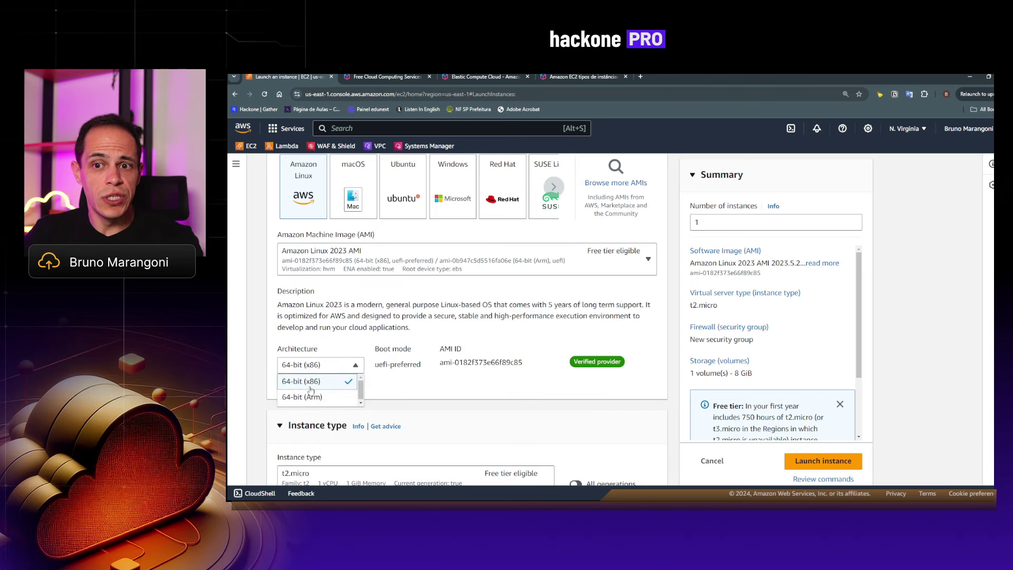
{"action": "left_click", "coordinate": [289, 339]}
{"action": "scroll", "coordinate": [393, 346], "scroll_direction": "up", "scroll_amount": 2}
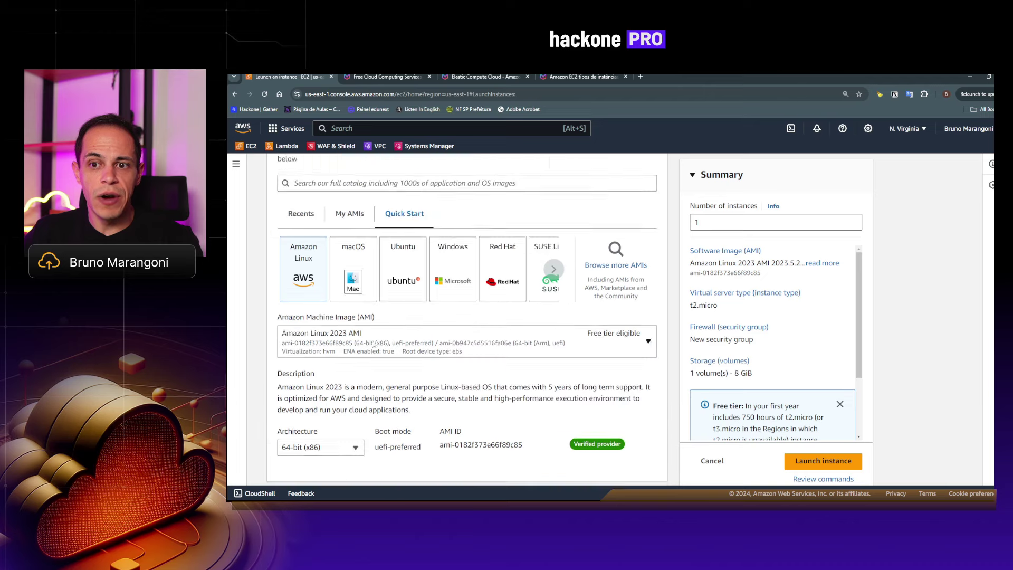
Examine the specifications and hourly pricing of the t2 instance types, leaving t2.micro selected
{"action": "scroll", "coordinate": [369, 346], "scroll_direction": "down", "scroll_amount": 4}
{"action": "scroll", "coordinate": [337, 346], "scroll_direction": "down", "scroll_amount": 1}
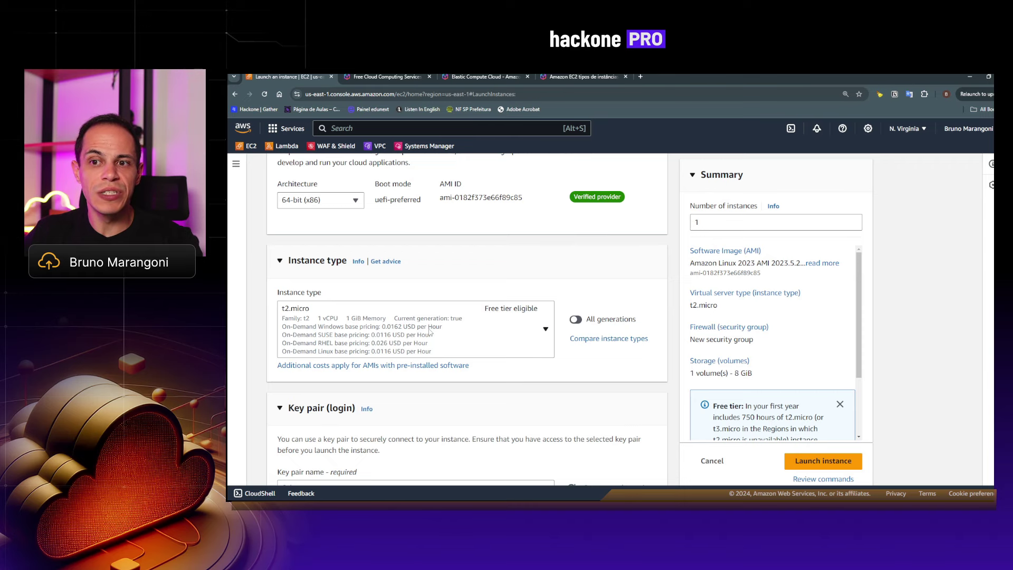
{"action": "left_click", "coordinate": [514, 337]}
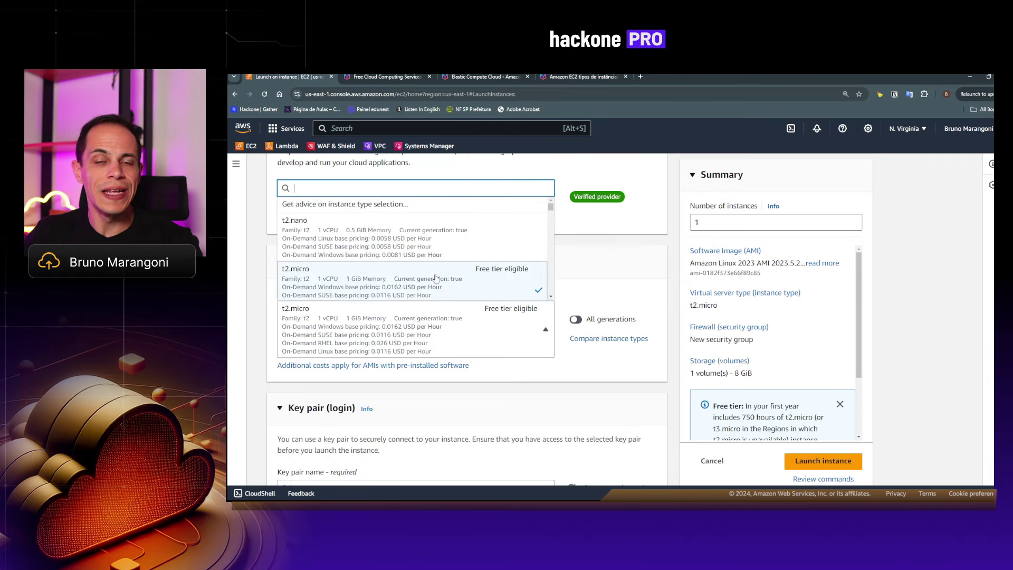
{"action": "scroll", "coordinate": [411, 267], "scroll_direction": "up", "scroll_amount": 1}
{"action": "scroll", "coordinate": [411, 267], "scroll_direction": "down", "scroll_amount": 1}
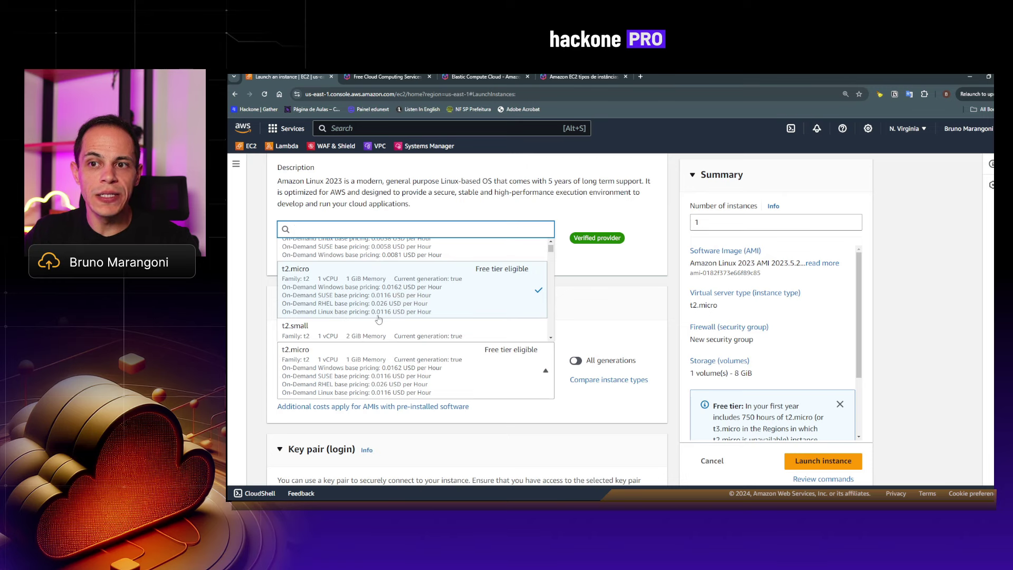
{"action": "scroll", "coordinate": [388, 306], "scroll_direction": "down", "scroll_amount": 2}
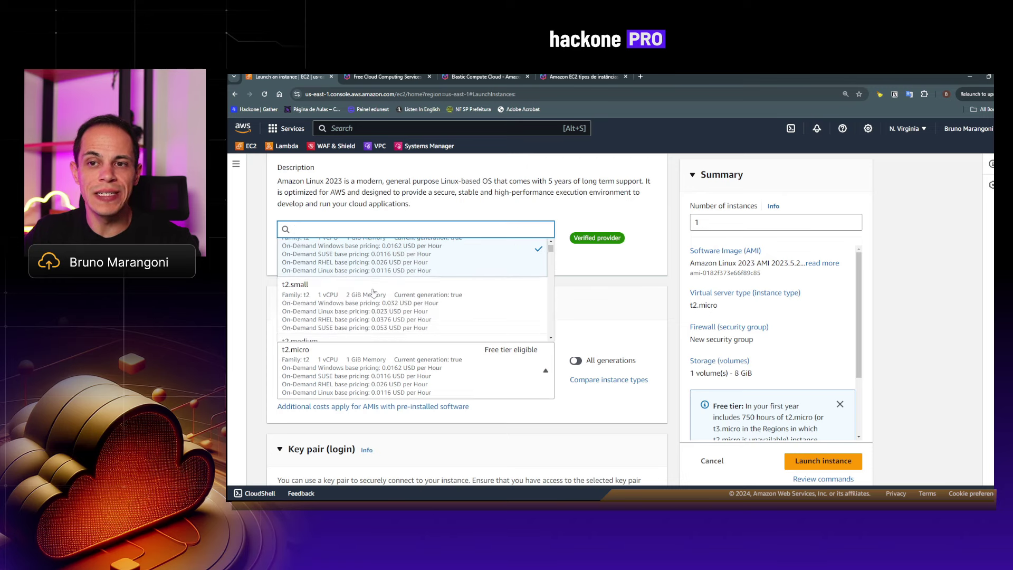
{"action": "scroll", "coordinate": [370, 310], "scroll_direction": "up", "scroll_amount": 2}
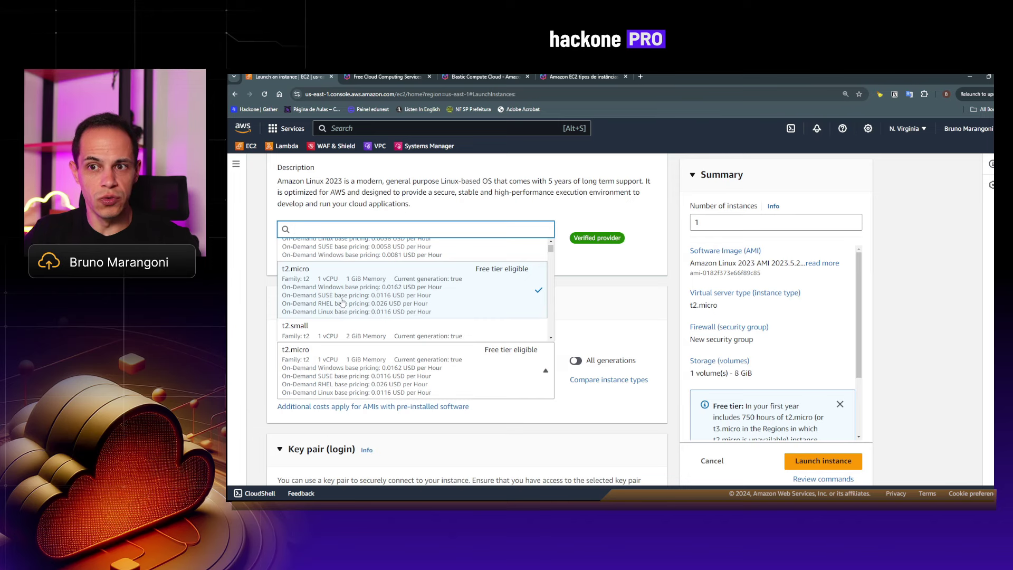
{"action": "left_click", "coordinate": [559, 316]}
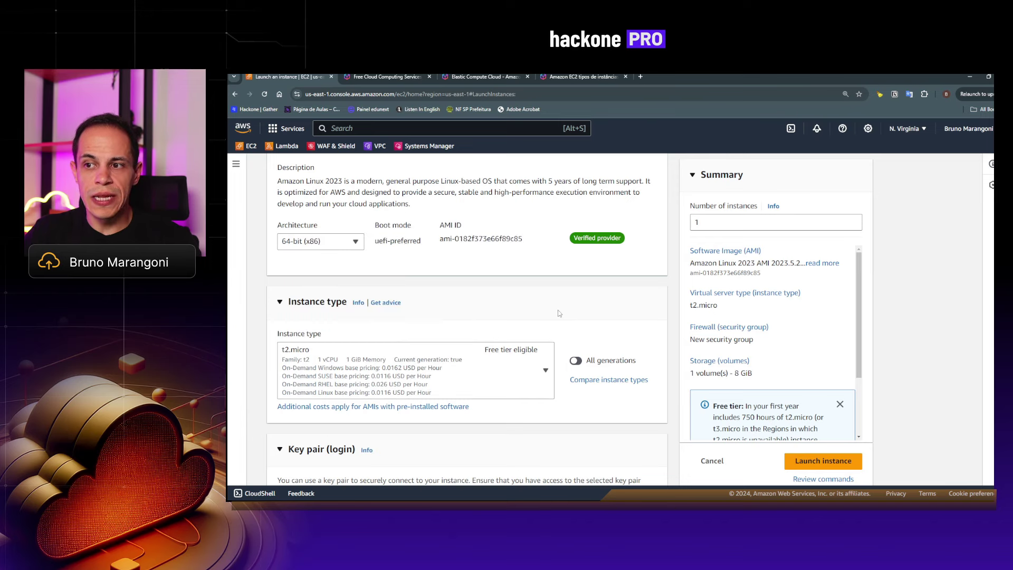
Set the key pair to Proceed without a key pair (Not recommended)
{"action": "scroll", "coordinate": [558, 309], "scroll_direction": "down", "scroll_amount": 4}
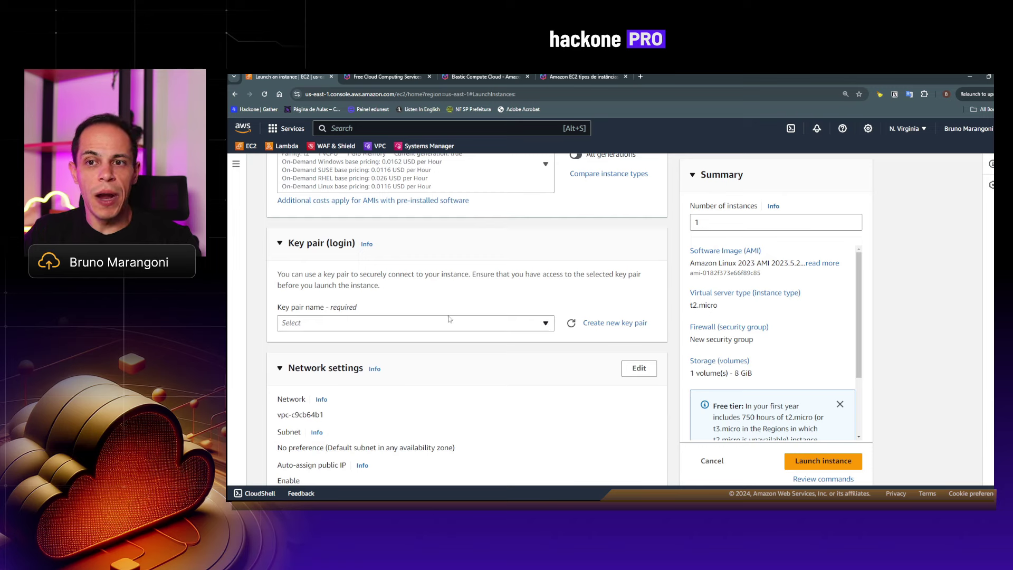
{"action": "left_click", "coordinate": [346, 328]}
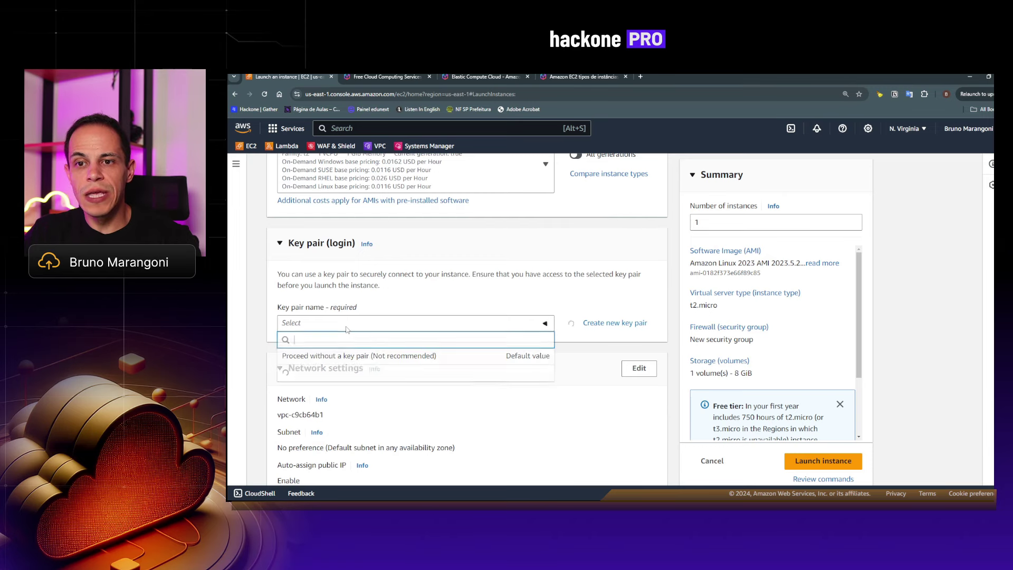
{"action": "left_click", "coordinate": [331, 300]}
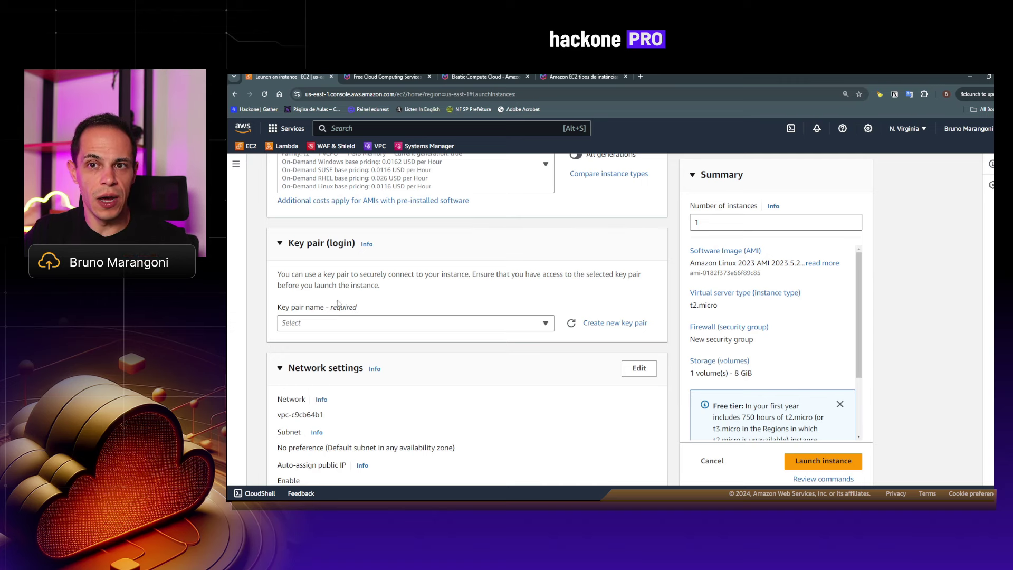
{"action": "left_click", "coordinate": [301, 326]}
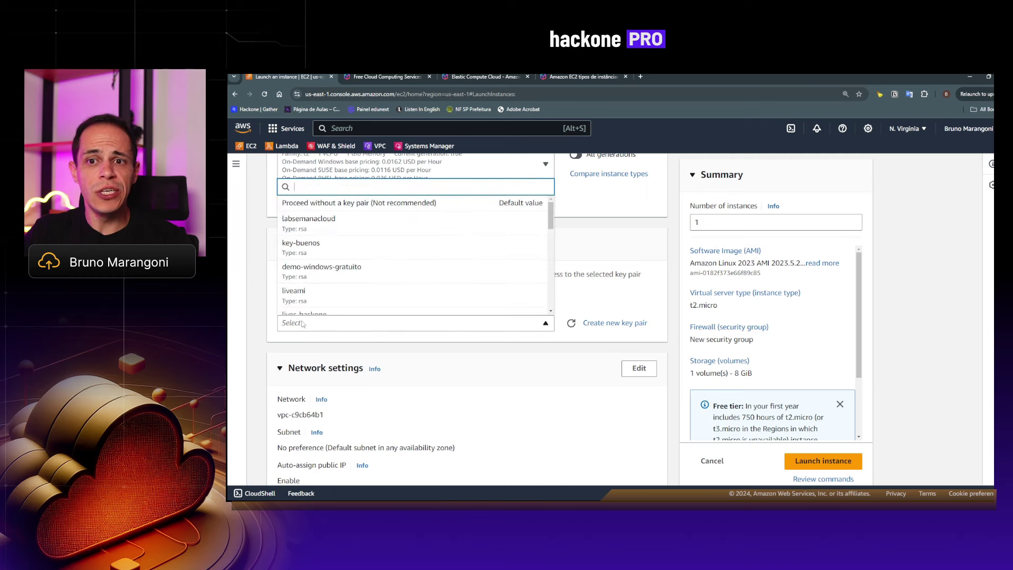
{"action": "left_click", "coordinate": [326, 331]}
{"action": "left_click", "coordinate": [483, 322]}
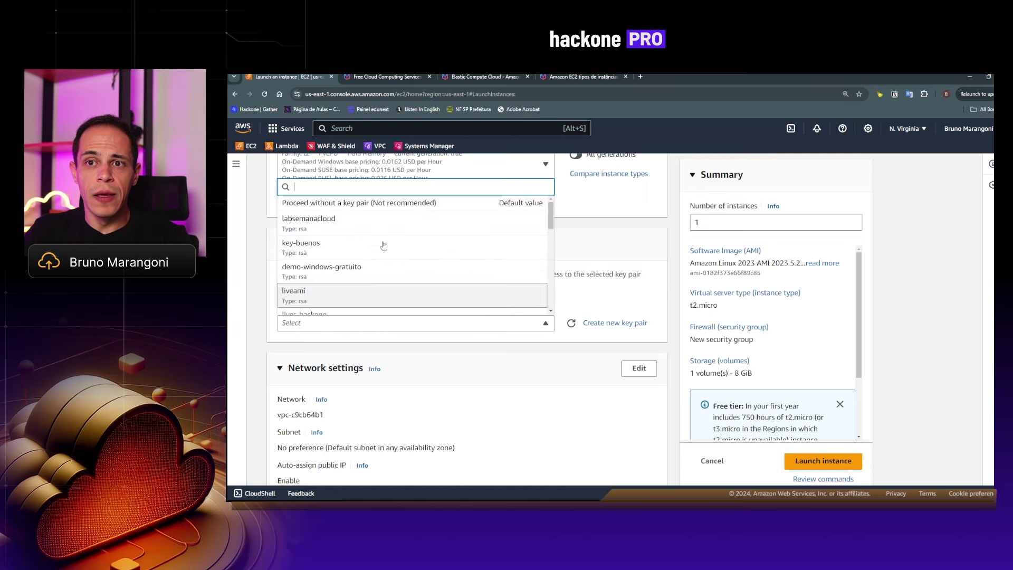
{"action": "left_click", "coordinate": [340, 204]}
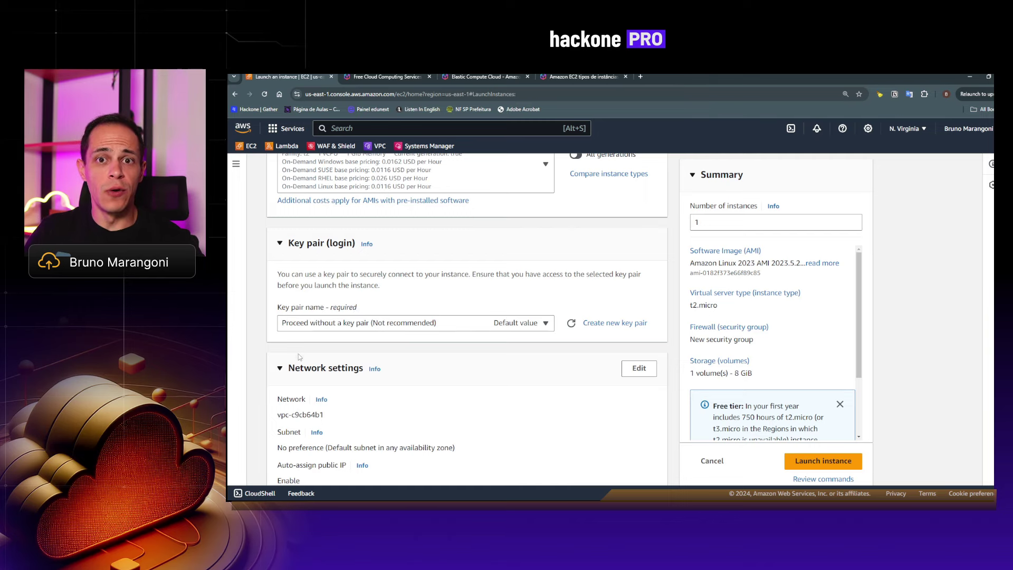
Review the network settings, including the network, subnet, public IP assignment and the firewall rules of the new security group
{"action": "scroll", "coordinate": [300, 359], "scroll_direction": "down", "scroll_amount": 3}
{"action": "scroll", "coordinate": [298, 321], "scroll_direction": "down", "scroll_amount": 1}
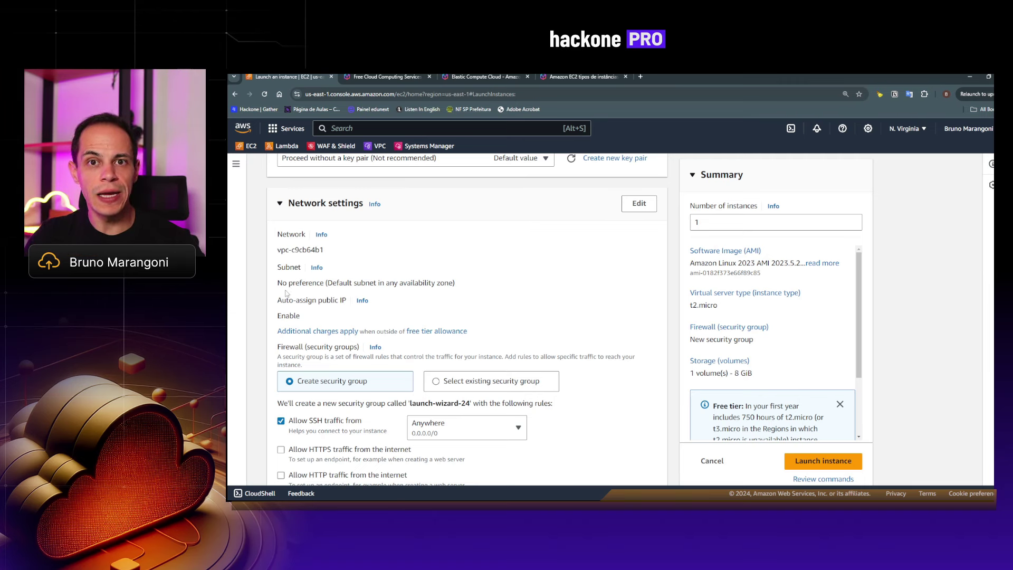
{"action": "scroll", "coordinate": [285, 293], "scroll_direction": "down", "scroll_amount": 1}
{"action": "scroll", "coordinate": [285, 294], "scroll_direction": "up", "scroll_amount": 1}
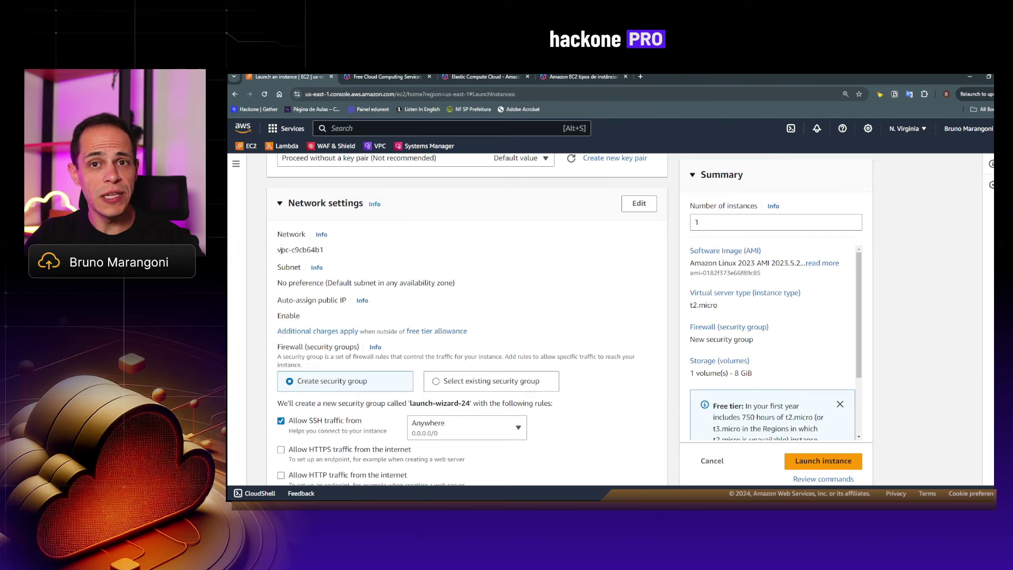
{"action": "scroll", "coordinate": [282, 250], "scroll_direction": "down", "scroll_amount": 1}
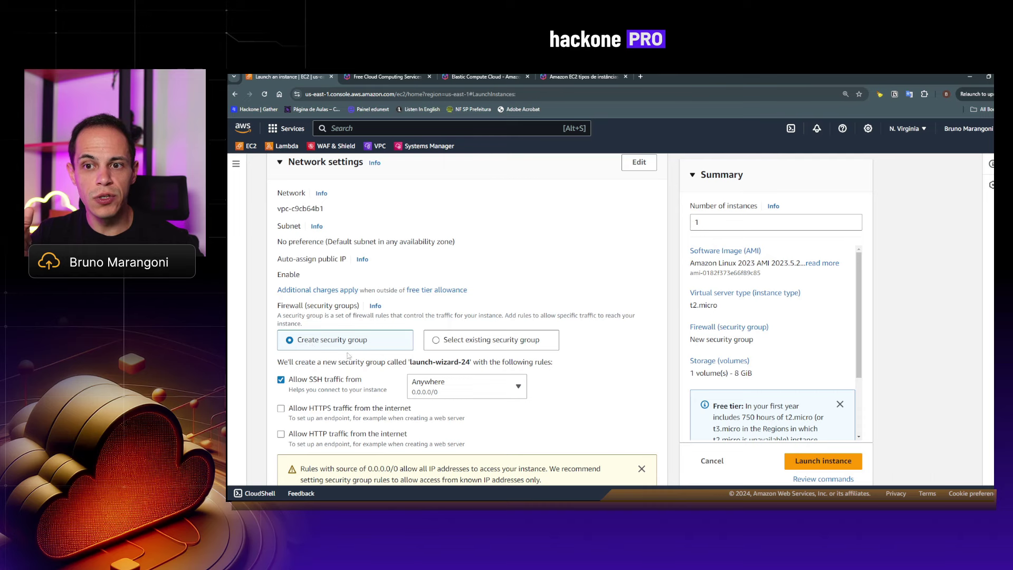
{"action": "scroll", "coordinate": [315, 385], "scroll_direction": "down", "scroll_amount": 1}
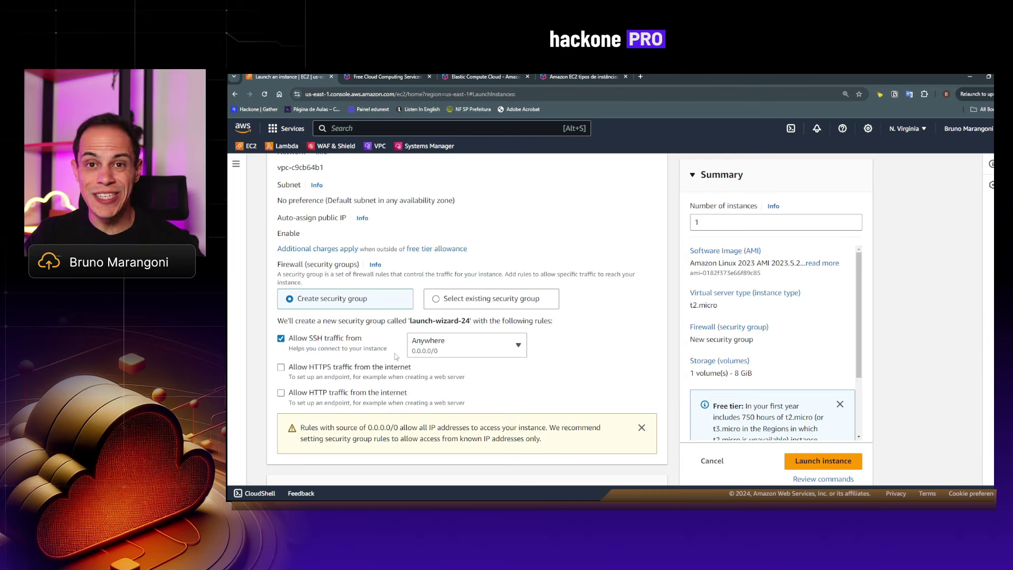
{"action": "scroll", "coordinate": [396, 357], "scroll_direction": "up", "scroll_amount": 1}
{"action": "scroll", "coordinate": [396, 356], "scroll_direction": "down", "scroll_amount": 1}
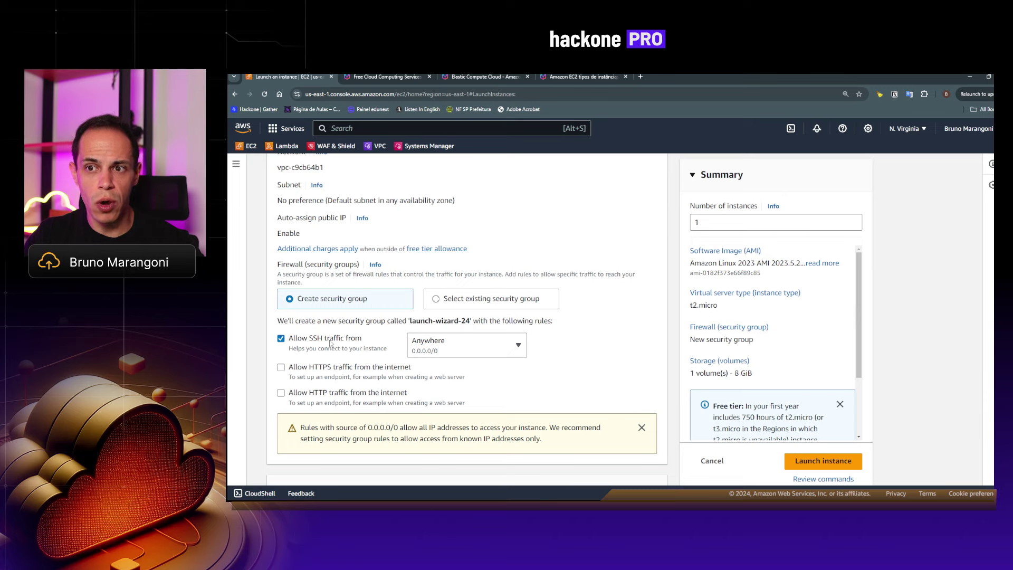
Try disabling the SSH rule and switching its source to Custom and My IP, restoring SSH traffic from Anywhere
{"action": "left_click", "coordinate": [281, 339]}
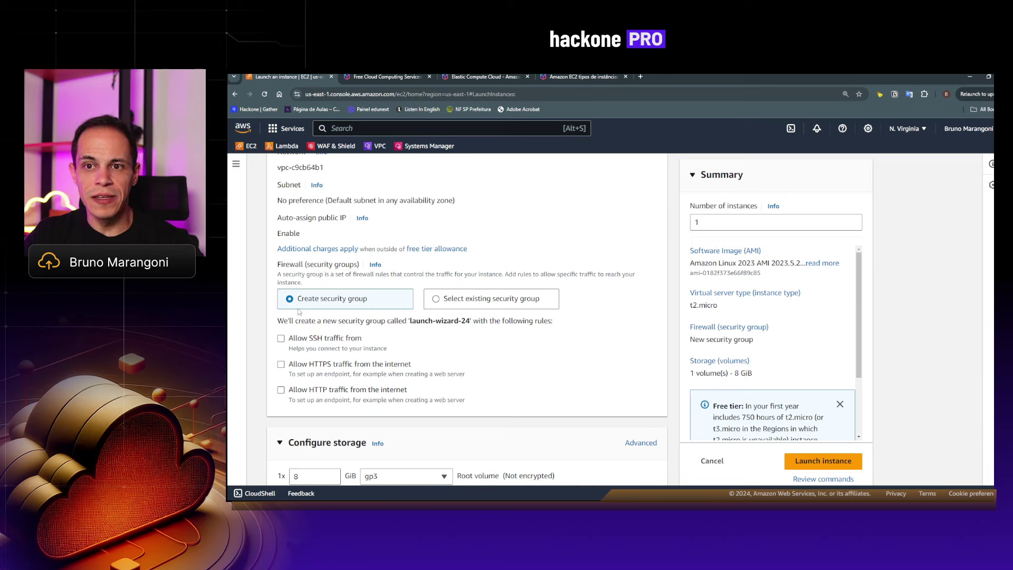
{"action": "left_click", "coordinate": [310, 349]}
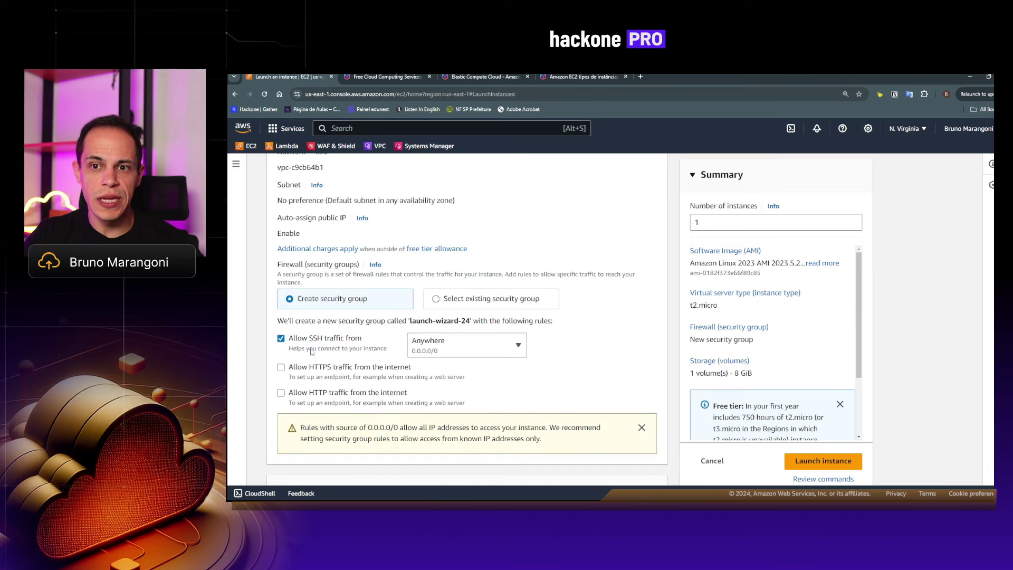
{"action": "left_click", "coordinate": [485, 349]}
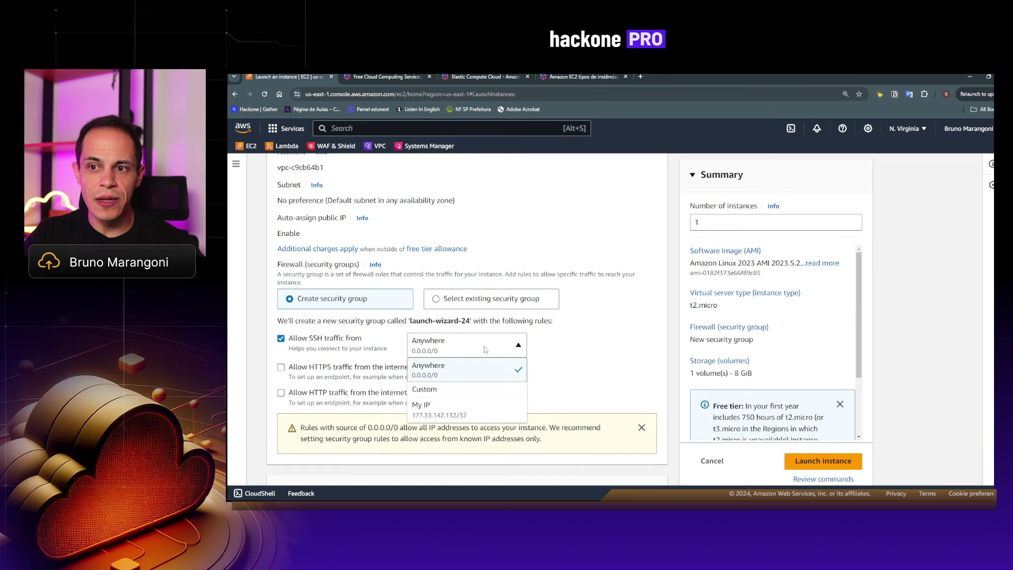
{"action": "left_click", "coordinate": [435, 393]}
{"action": "left_click", "coordinate": [450, 346]}
{"action": "left_click", "coordinate": [445, 406]}
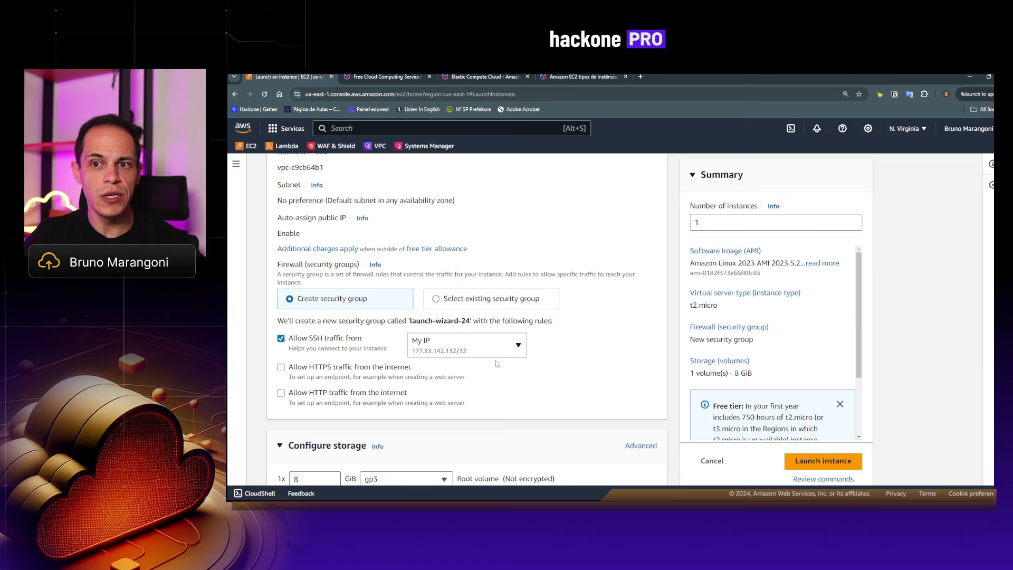
{"action": "left_click", "coordinate": [429, 355]}
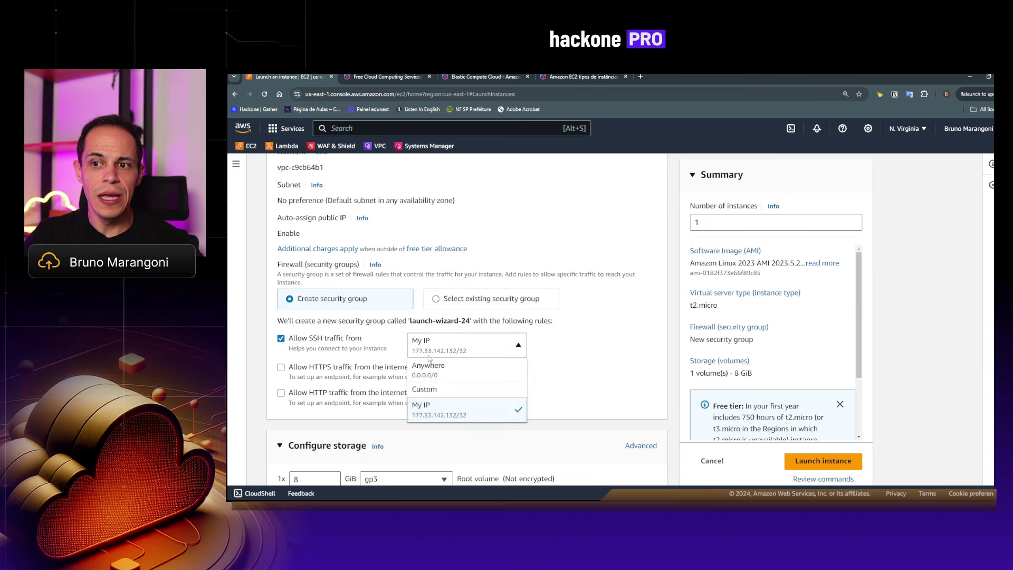
{"action": "left_click", "coordinate": [428, 367]}
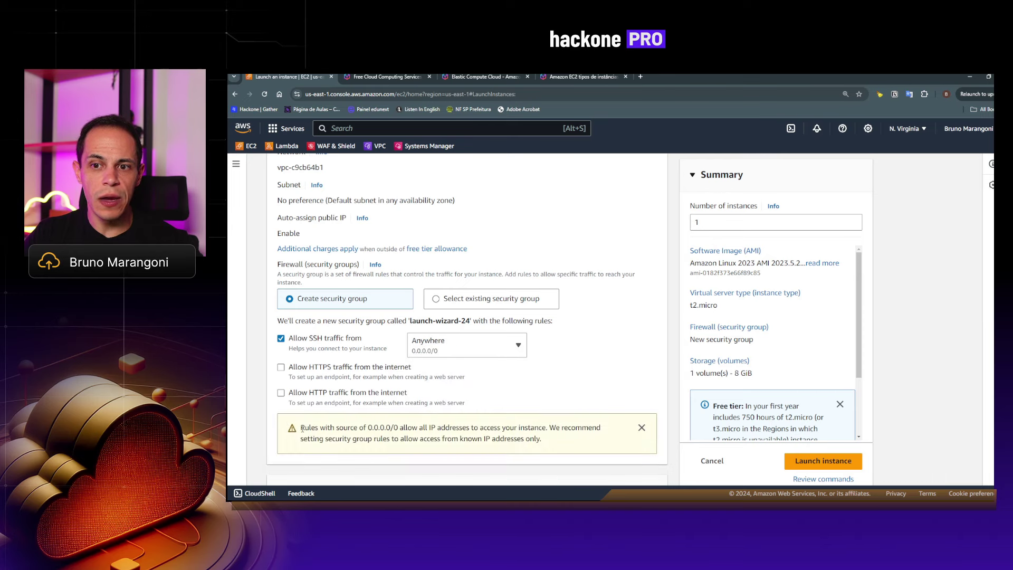
Read the warning about rules with source 0.0.0.0/0 and restrict the allowed SSH traffic to My IP
{"action": "left_click_drag", "start_coordinate": [301, 427], "coordinate": [546, 436]}
{"action": "left_click_drag", "start_coordinate": [553, 437], "coordinate": [546, 441]}
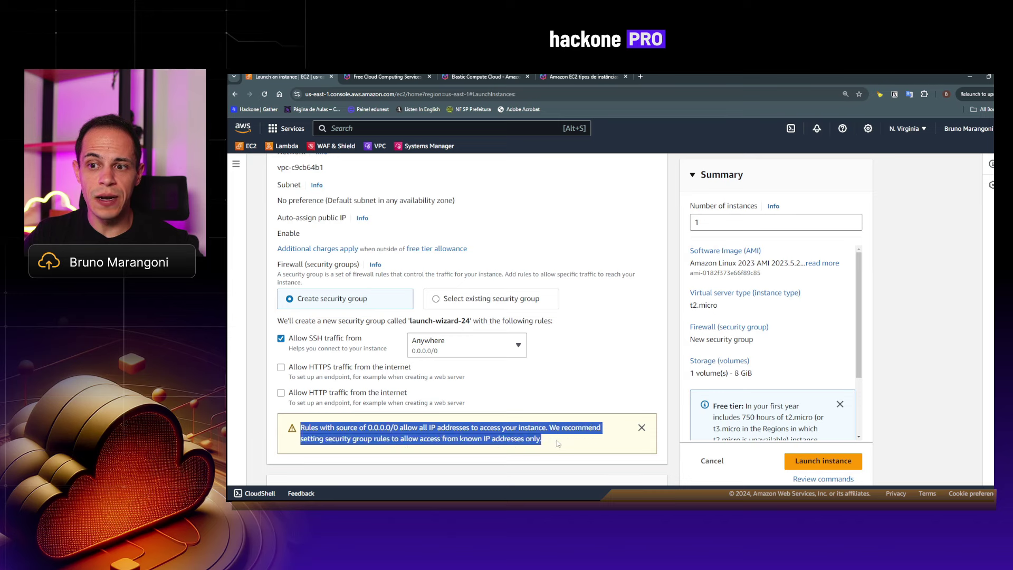
{"action": "left_click", "coordinate": [502, 401]}
{"action": "left_click", "coordinate": [444, 353]}
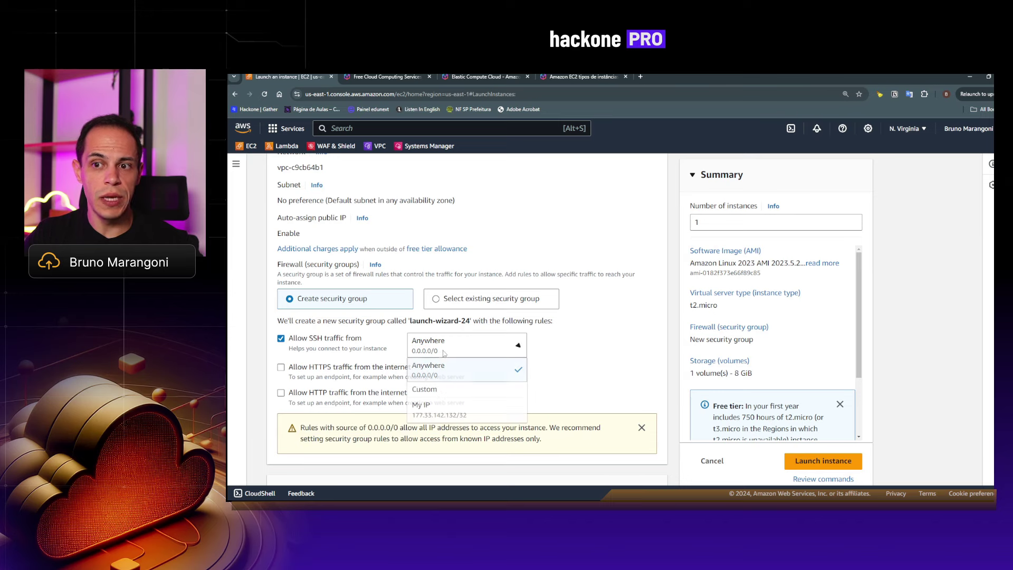
{"action": "left_click", "coordinate": [427, 400]}
Examine the Configure storage section and read its note on the Free Tier allowance for EBS storage
{"action": "scroll", "coordinate": [428, 400], "scroll_direction": "down", "scroll_amount": 5}
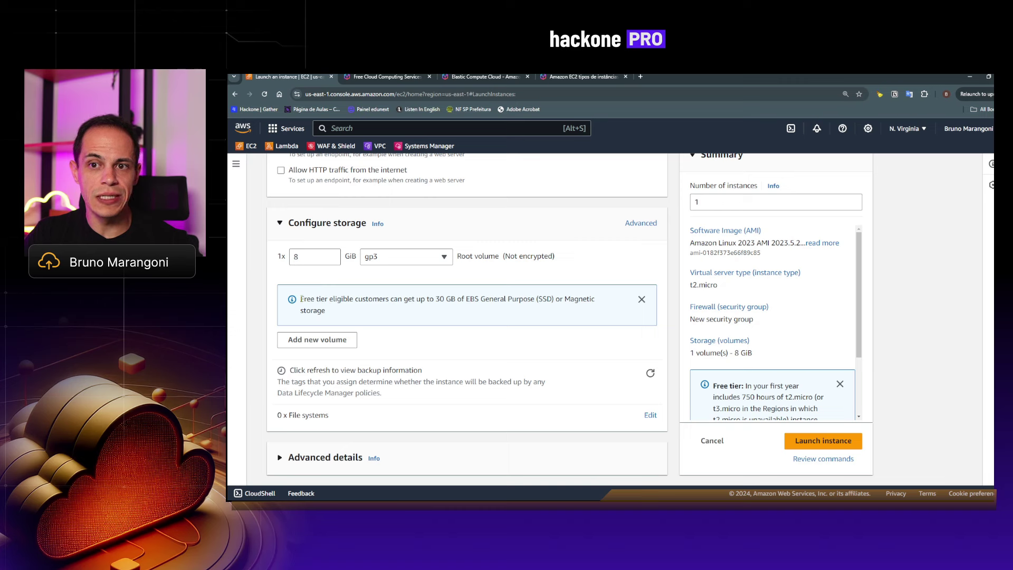
{"action": "left_click_drag", "start_coordinate": [301, 299], "coordinate": [587, 312]}
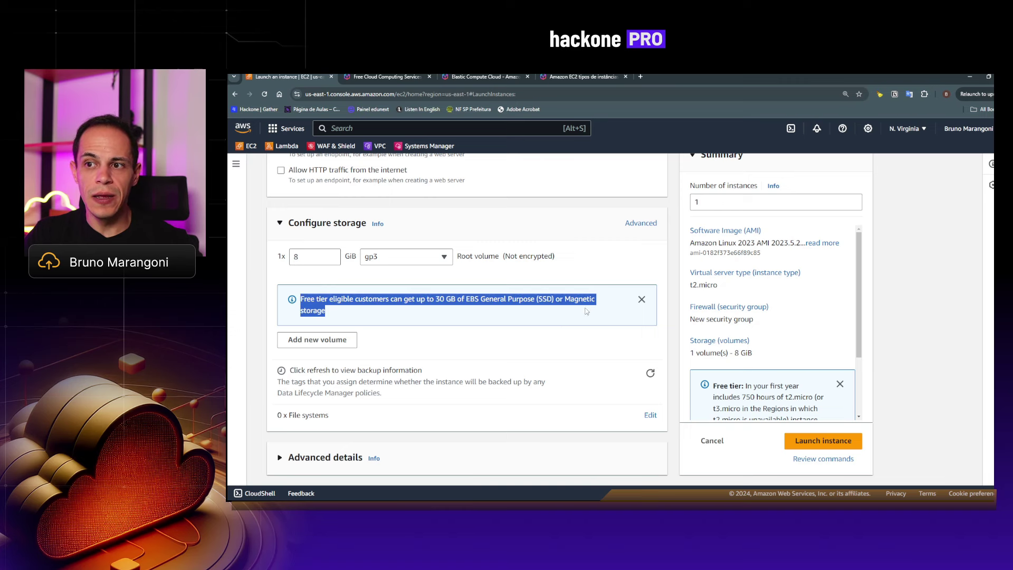
{"action": "left_click", "coordinate": [439, 302]}
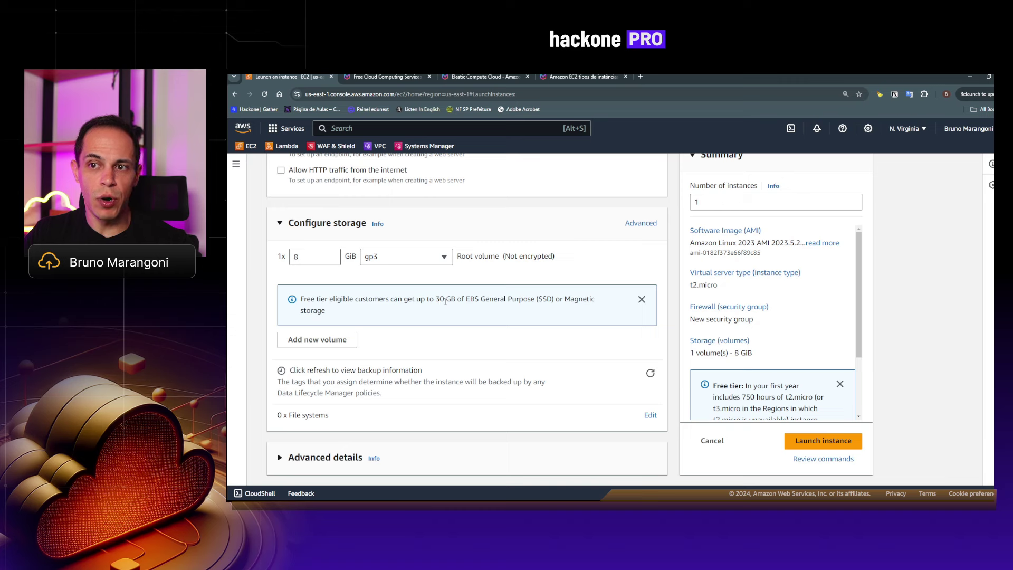
{"action": "double_click", "coordinate": [440, 299]}
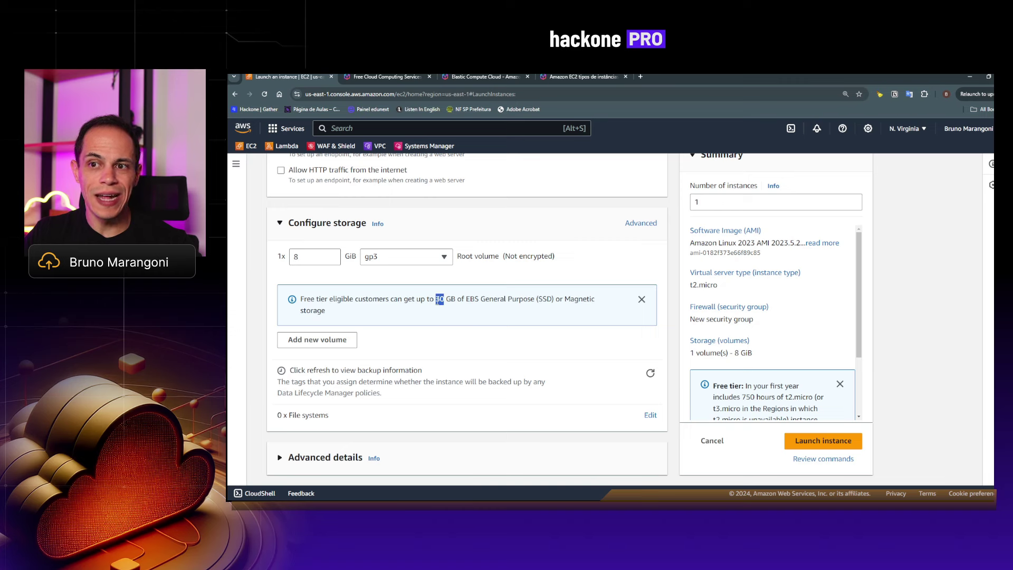
{"action": "double_click", "coordinate": [473, 300]}
{"action": "left_click", "coordinate": [482, 300]}
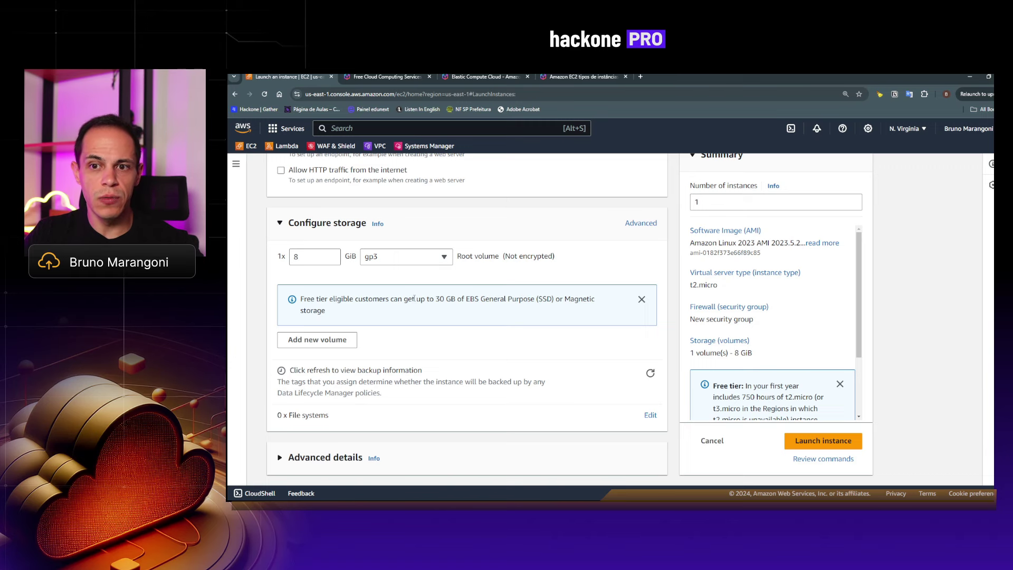
Expand the advanced details and assign ROLE-ADMIN-EC2 as the IAM instance profile
{"action": "left_click", "coordinate": [303, 457]}
{"action": "scroll", "coordinate": [342, 358], "scroll_direction": "down", "scroll_amount": 4}
{"action": "scroll", "coordinate": [342, 358], "scroll_direction": "down", "scroll_amount": 2}
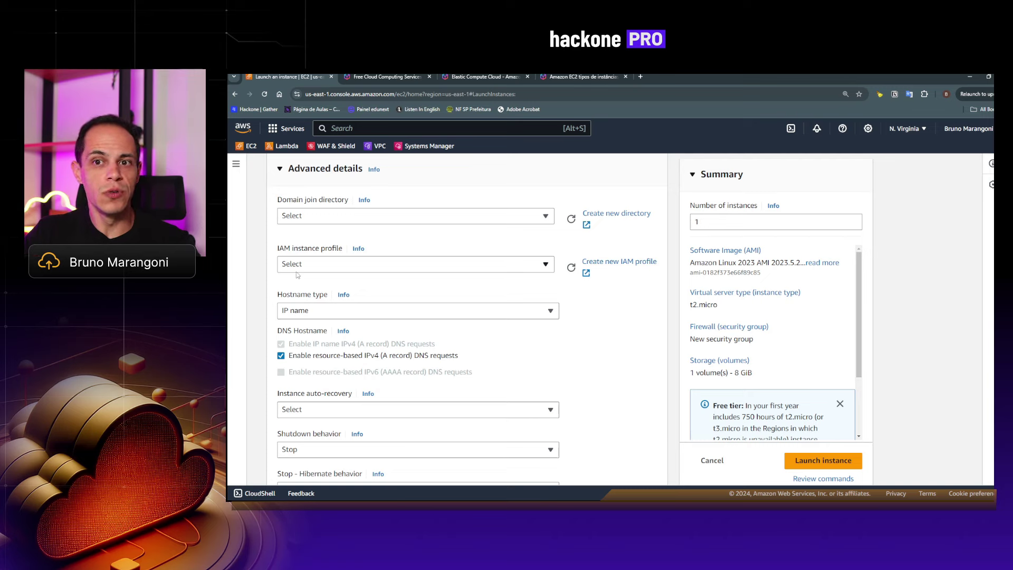
{"action": "left_click", "coordinate": [303, 269]}
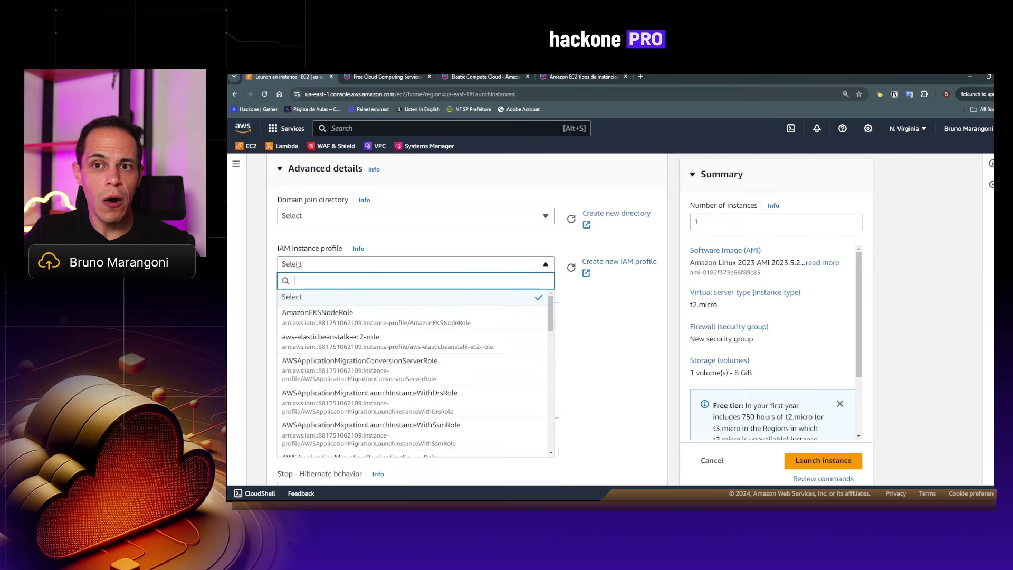
{"action": "scroll", "coordinate": [352, 368], "scroll_direction": "down", "scroll_amount": 5}
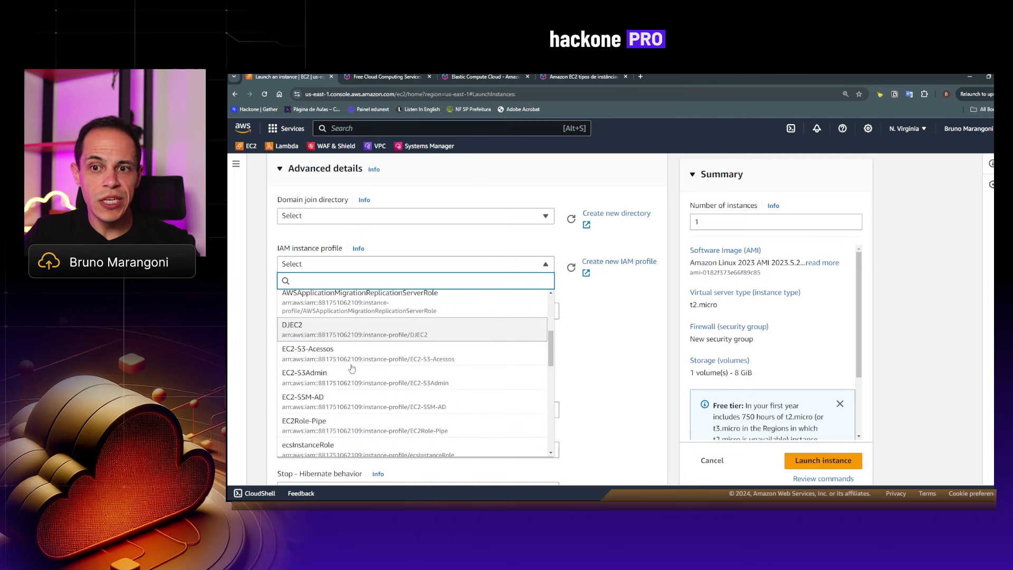
{"action": "scroll", "coordinate": [352, 368], "scroll_direction": "down", "scroll_amount": 1}
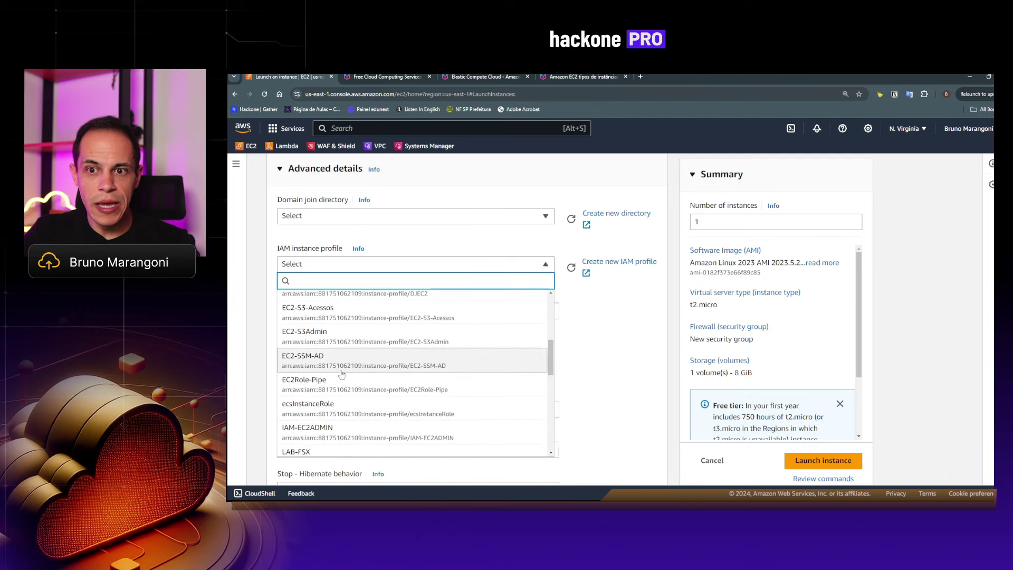
{"action": "scroll", "coordinate": [362, 393], "scroll_direction": "down", "scroll_amount": 4}
{"action": "scroll", "coordinate": [367, 408], "scroll_direction": "down", "scroll_amount": 3}
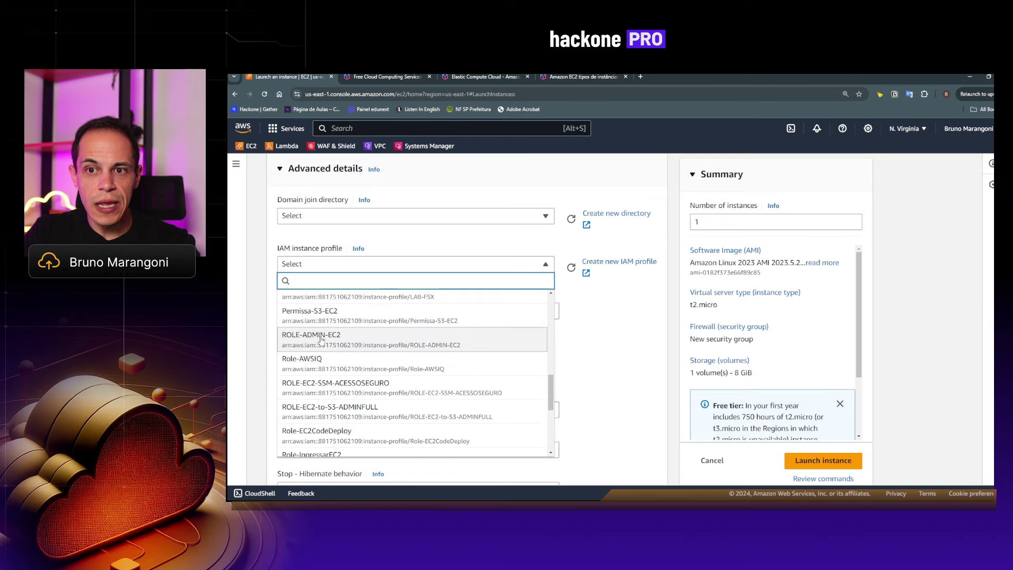
{"action": "left_click", "coordinate": [326, 338]}
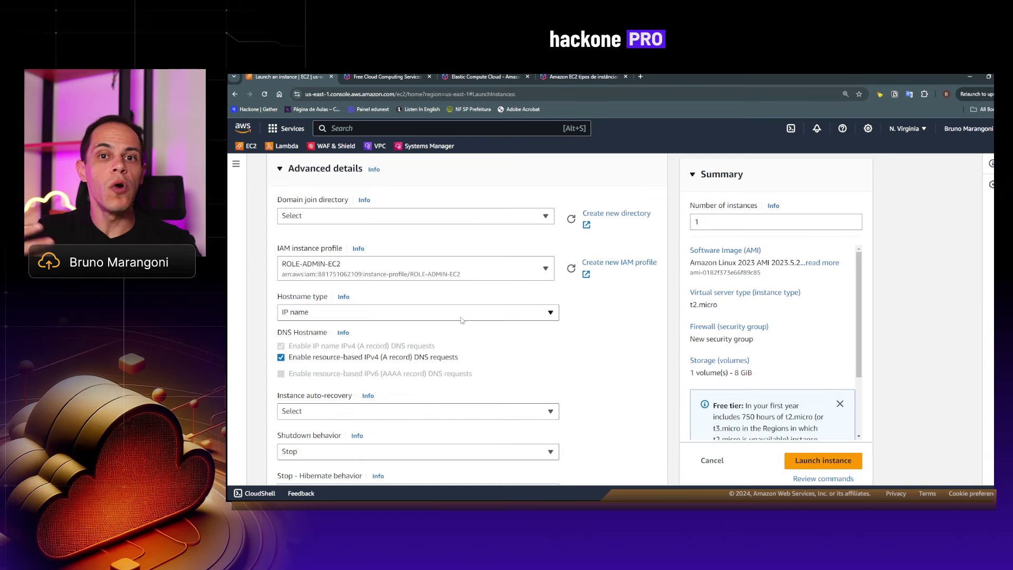
Recheck the SSH rule, then examine the remaining advanced details down to User data and the number of instances in the summary
{"action": "scroll", "coordinate": [461, 319], "scroll_direction": "up", "scroll_amount": 4}
{"action": "scroll", "coordinate": [409, 301], "scroll_direction": "up", "scroll_amount": 5}
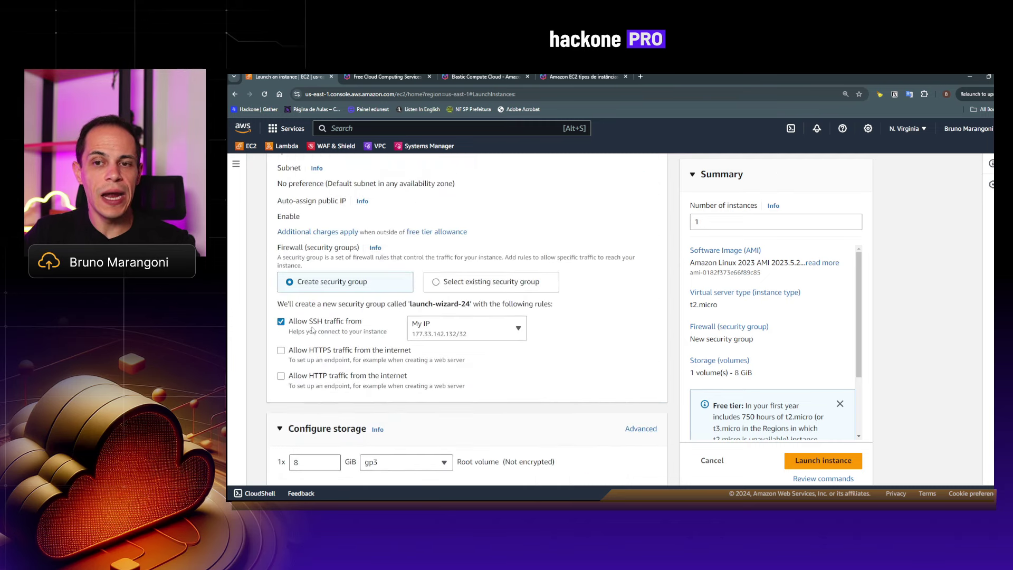
{"action": "scroll", "coordinate": [436, 343], "scroll_direction": "down", "scroll_amount": 4}
{"action": "scroll", "coordinate": [435, 344], "scroll_direction": "down", "scroll_amount": 5}
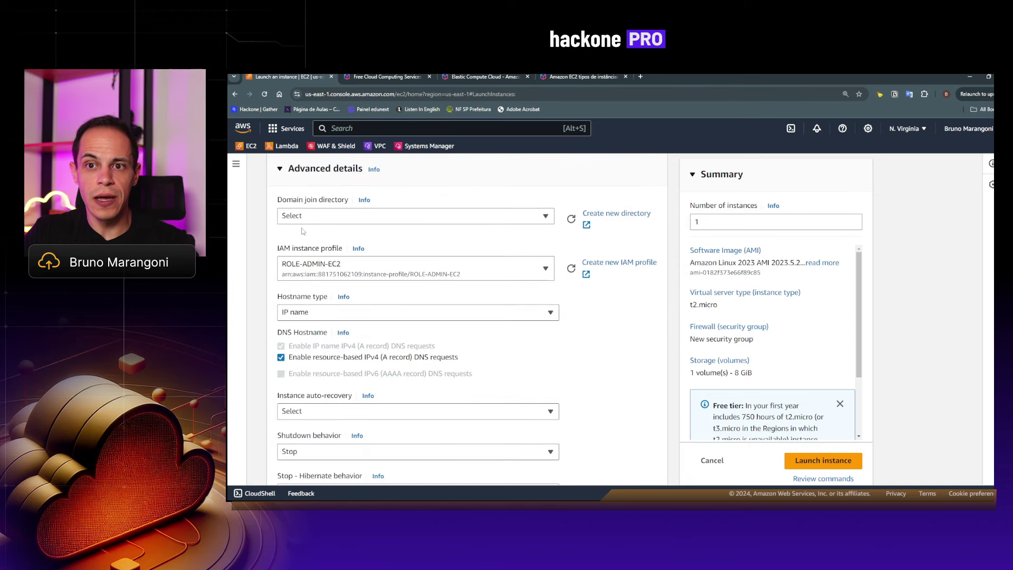
{"action": "scroll", "coordinate": [435, 345], "scroll_direction": "down", "scroll_amount": 10}
{"action": "scroll", "coordinate": [364, 295], "scroll_direction": "down", "scroll_amount": 7}
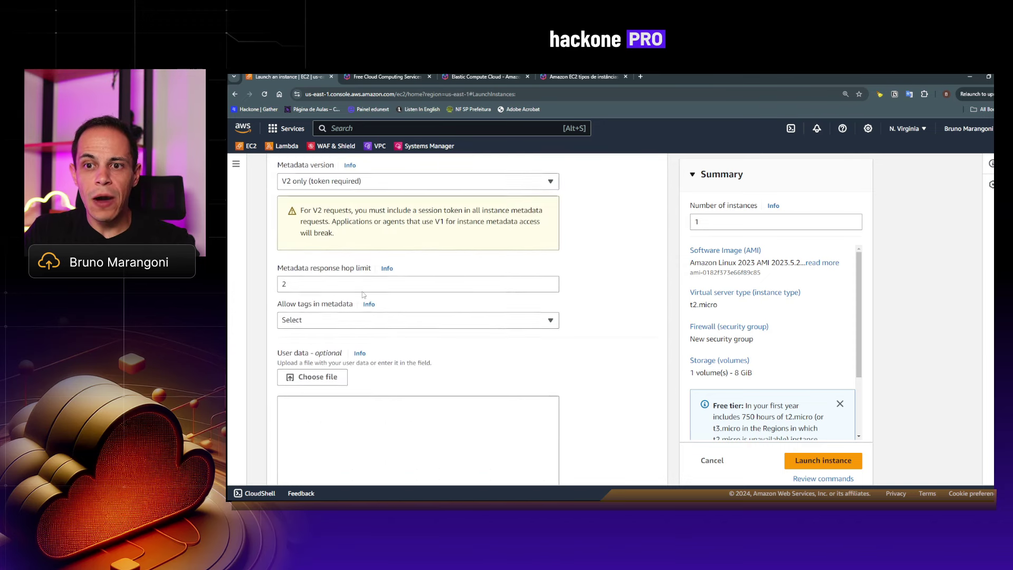
{"action": "scroll", "coordinate": [720, 254], "scroll_direction": "up", "scroll_amount": 3}
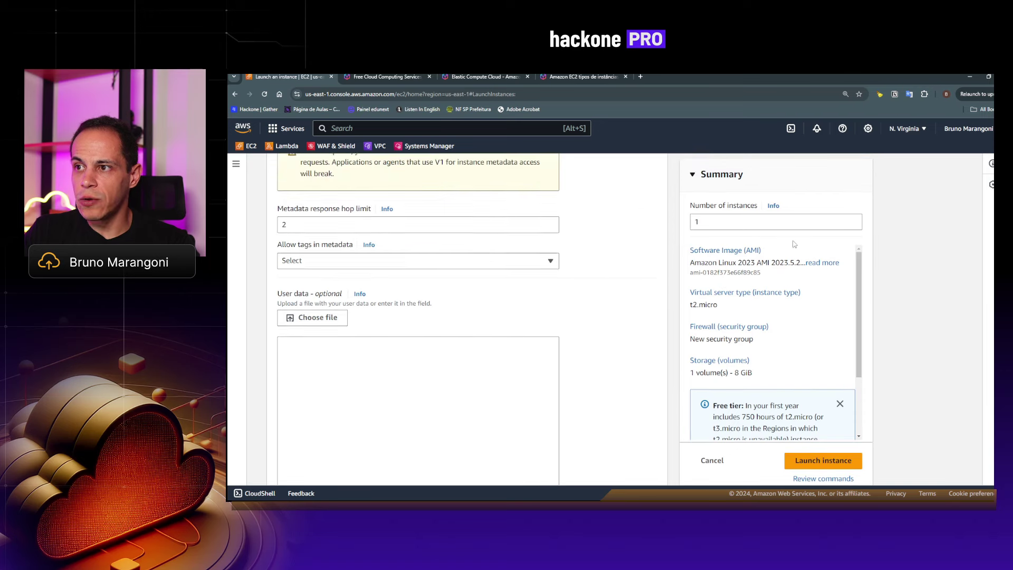
{"action": "left_click", "coordinate": [705, 221]}
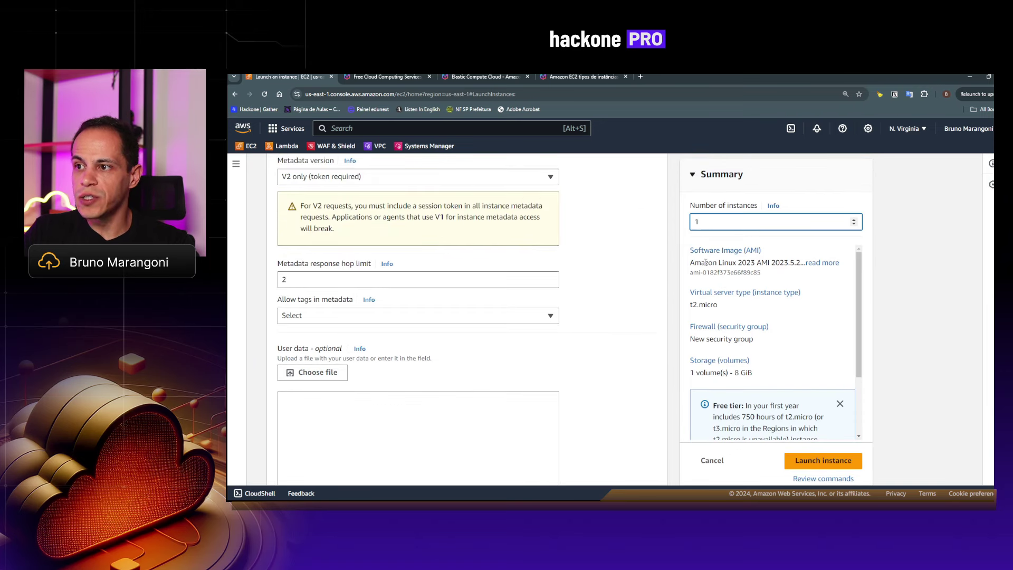
Review the rest of the summary, including the Free Tier note, and launch the instance
{"action": "scroll", "coordinate": [733, 271], "scroll_direction": "down", "scroll_amount": 1}
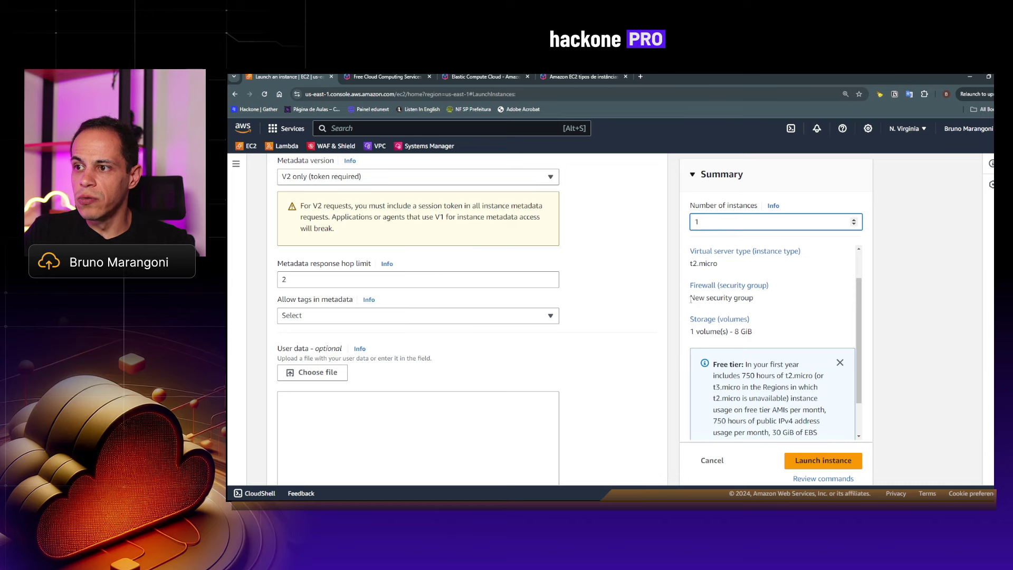
{"action": "scroll", "coordinate": [691, 299], "scroll_direction": "down", "scroll_amount": 3}
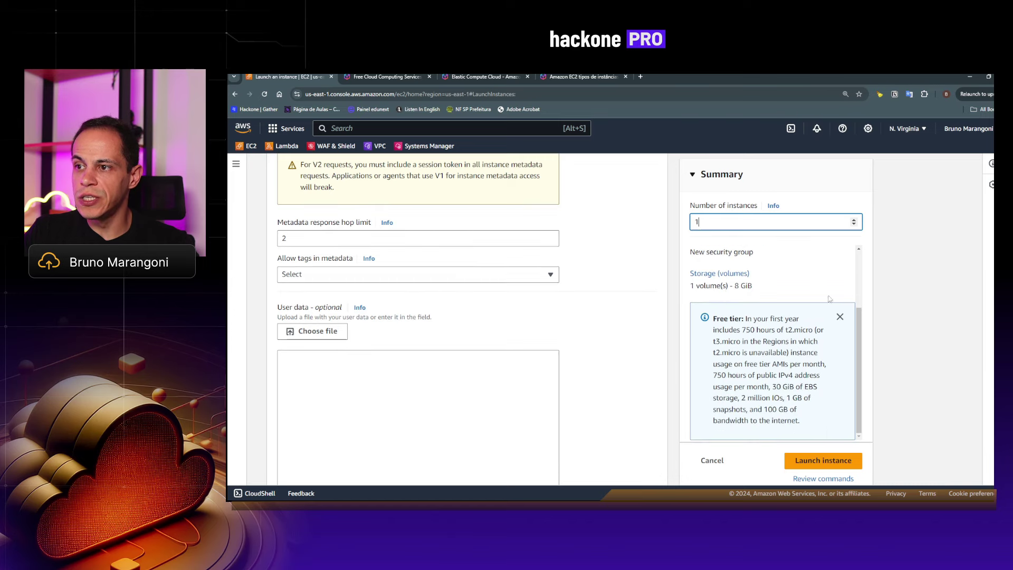
{"action": "scroll", "coordinate": [829, 299], "scroll_direction": "down", "scroll_amount": 2}
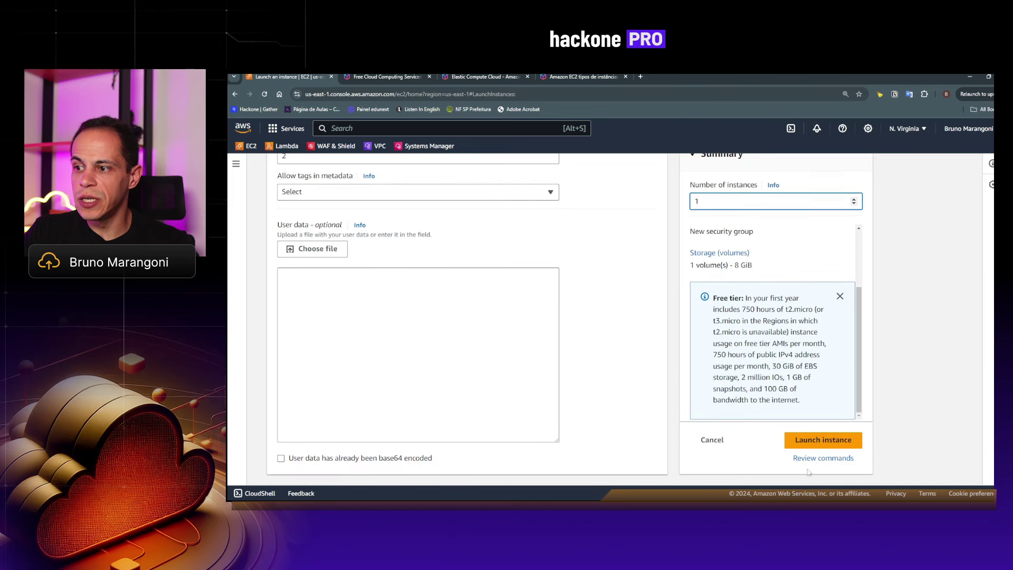
{"action": "left_click", "coordinate": [811, 442]}
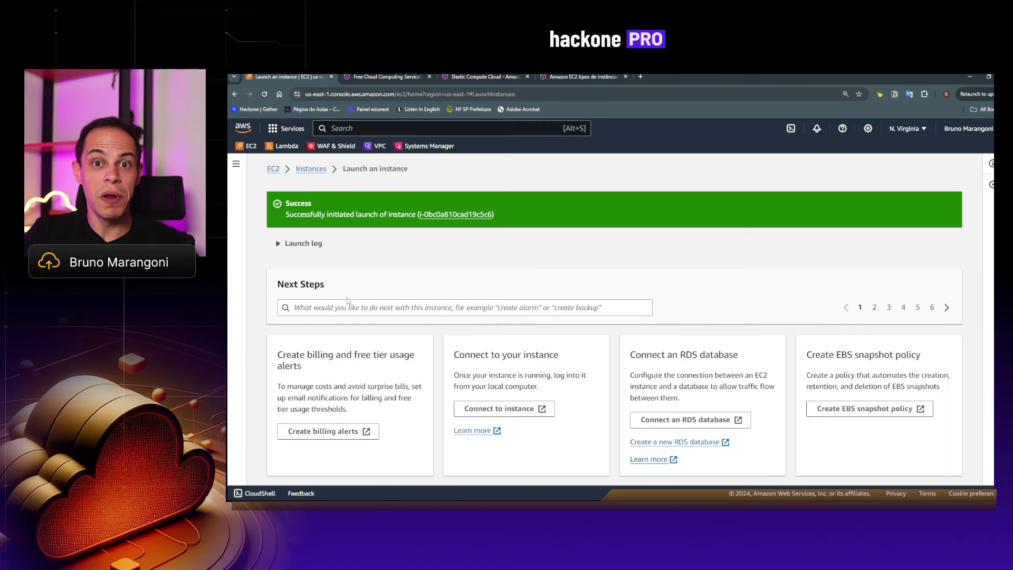
Select the 2024-EC2-PERFEITA instance in the instances list and open its connection options
{"action": "left_click", "coordinate": [311, 169]}
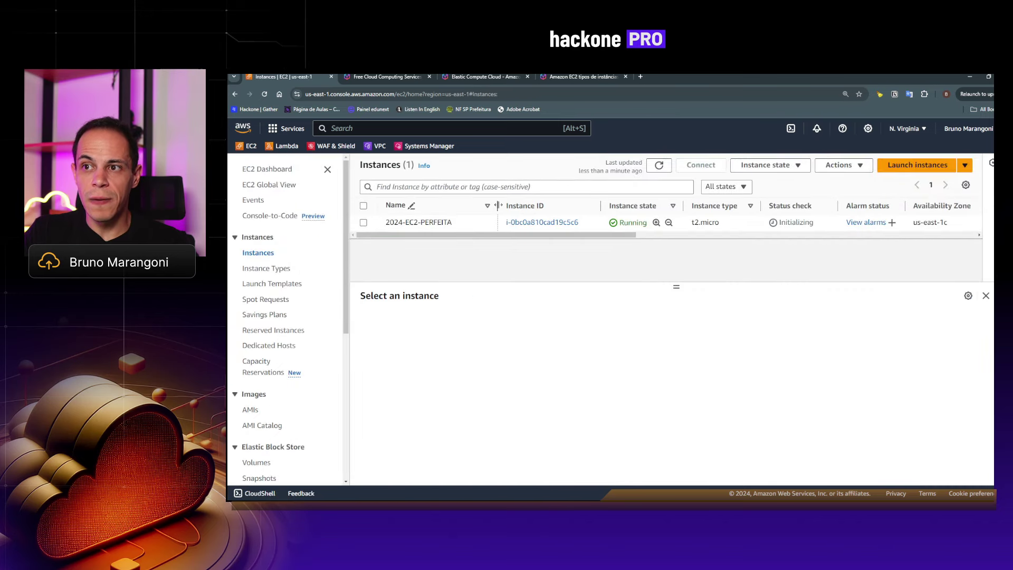
{"action": "left_click_drag", "start_coordinate": [495, 206], "coordinate": [500, 205]}
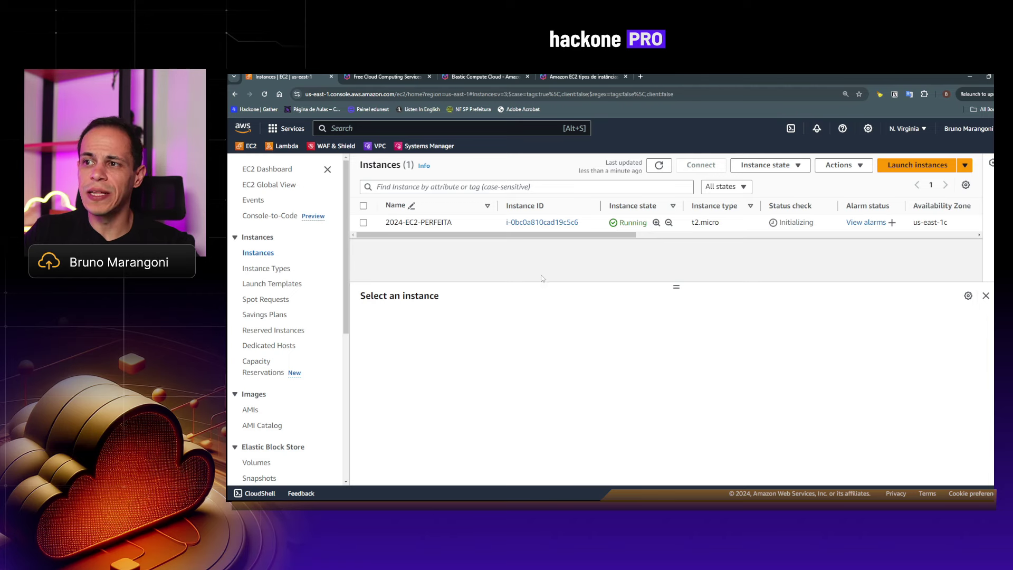
{"action": "left_click", "coordinate": [363, 228]}
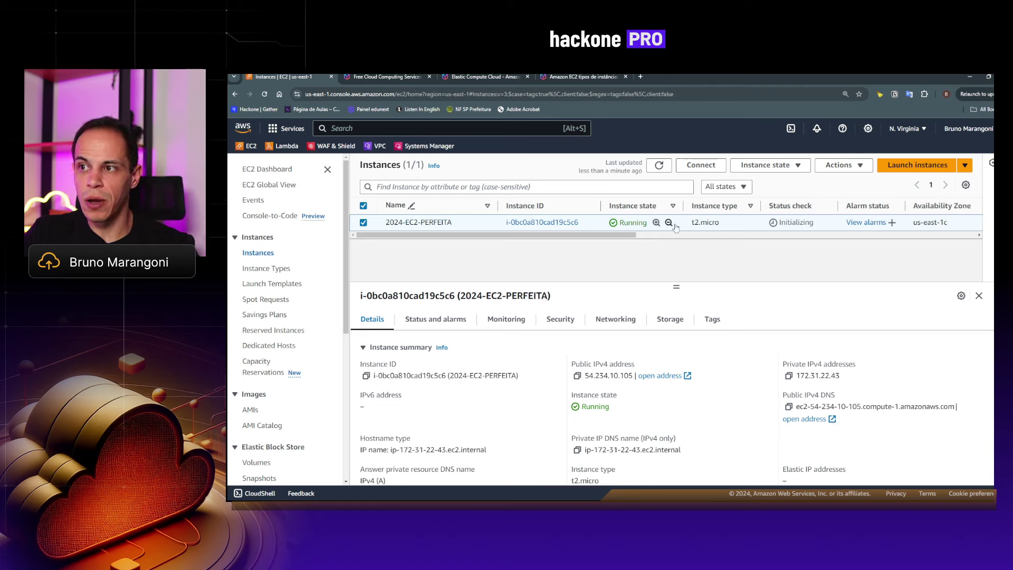
{"action": "double_click", "coordinate": [707, 221]}
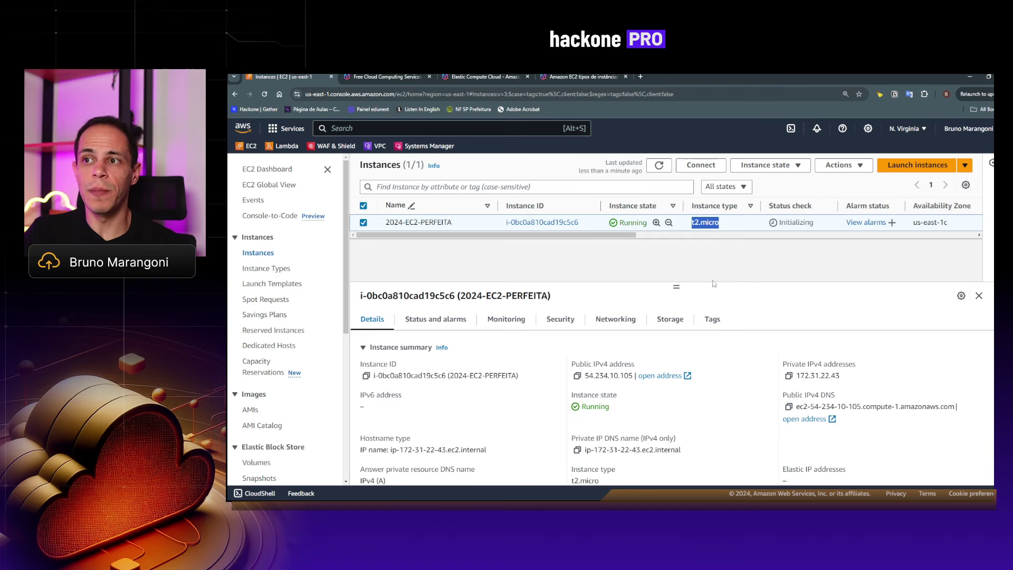
{"action": "left_click", "coordinate": [676, 287]}
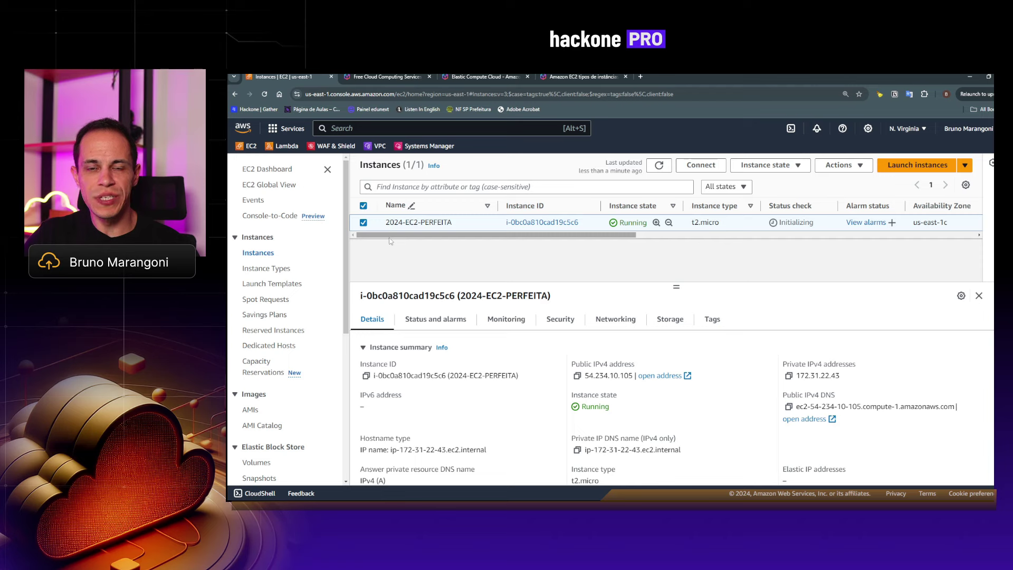
{"action": "left_click", "coordinate": [698, 167]}
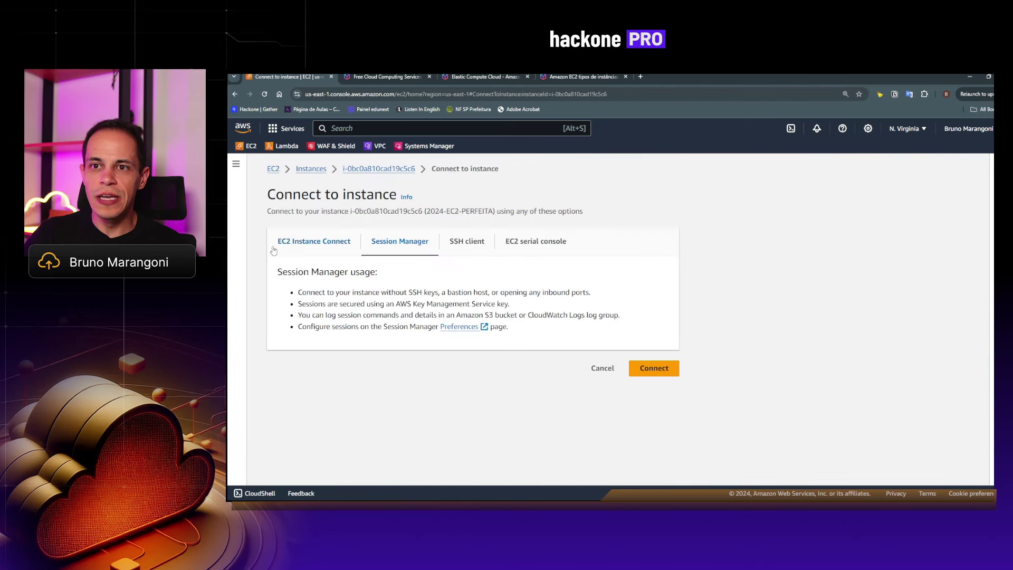
Compare the EC2 Instance Connect, SSH client and EC2 serial console methods for connecting to the instance
{"action": "left_click", "coordinate": [279, 242]}
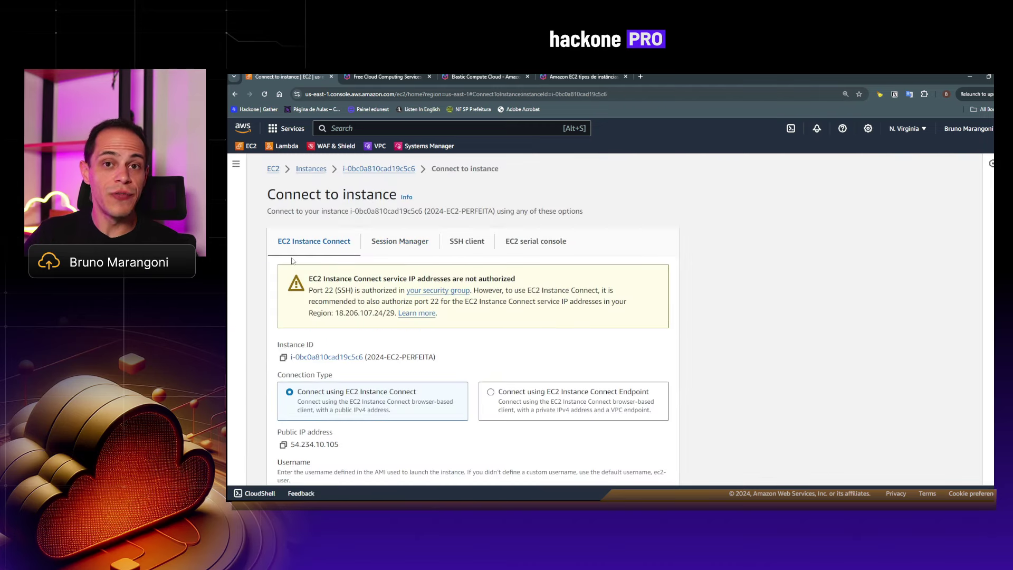
{"action": "left_click", "coordinate": [465, 244]}
{"action": "left_click", "coordinate": [528, 250]}
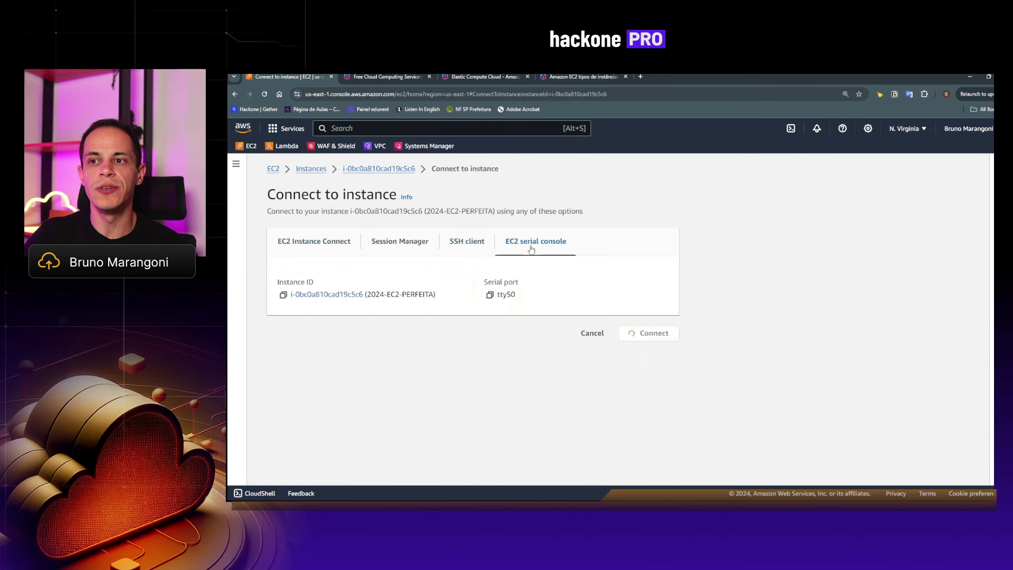
{"action": "left_click", "coordinate": [469, 246]}
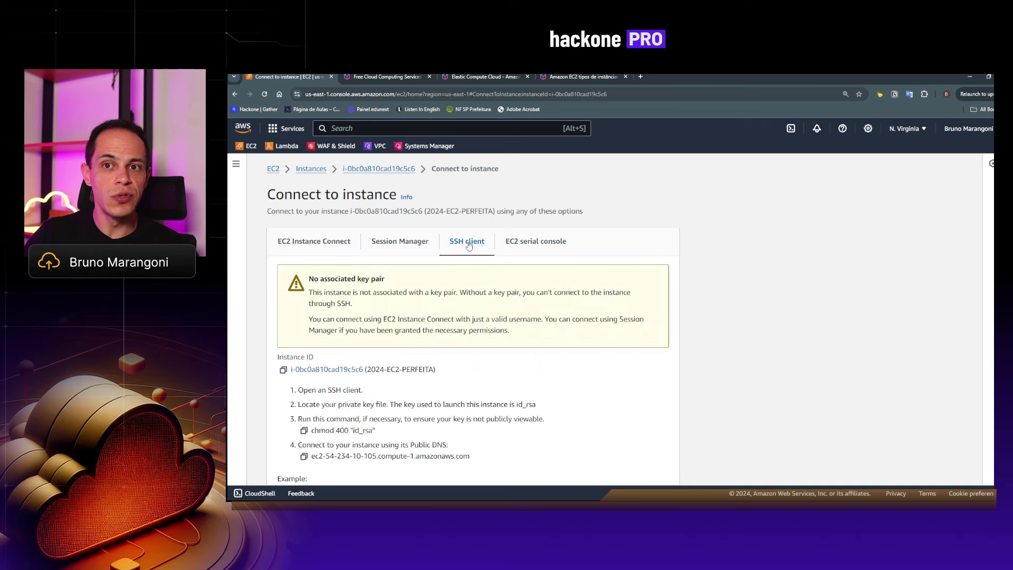
{"action": "left_click", "coordinate": [306, 248]}
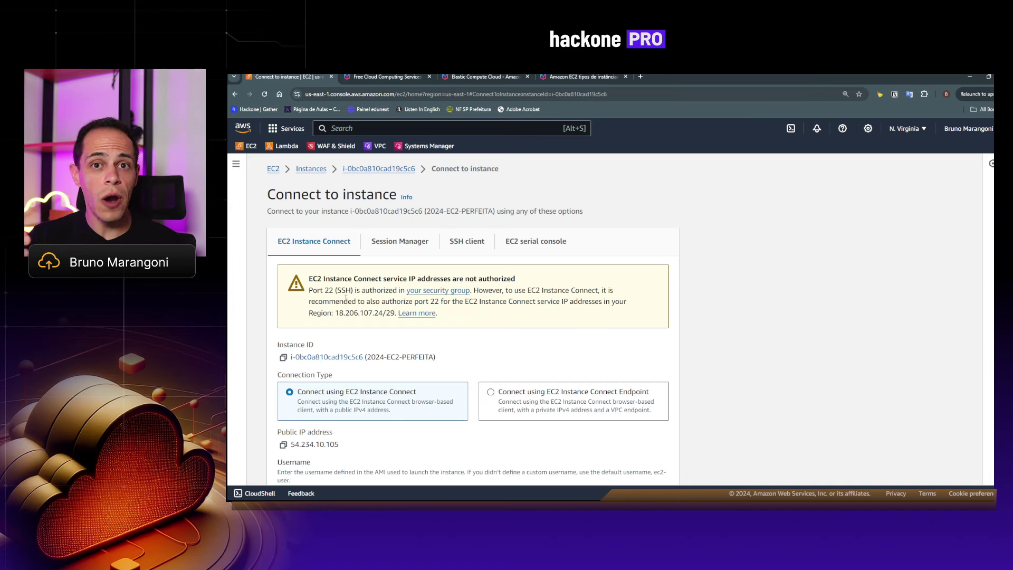
{"action": "left_click", "coordinate": [969, 129]}
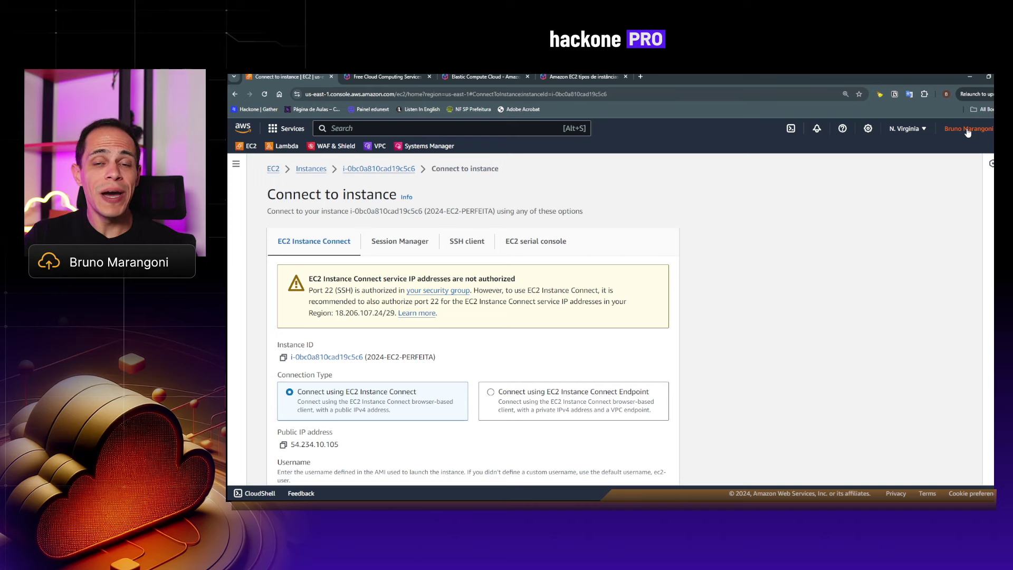
{"action": "left_click", "coordinate": [474, 246]}
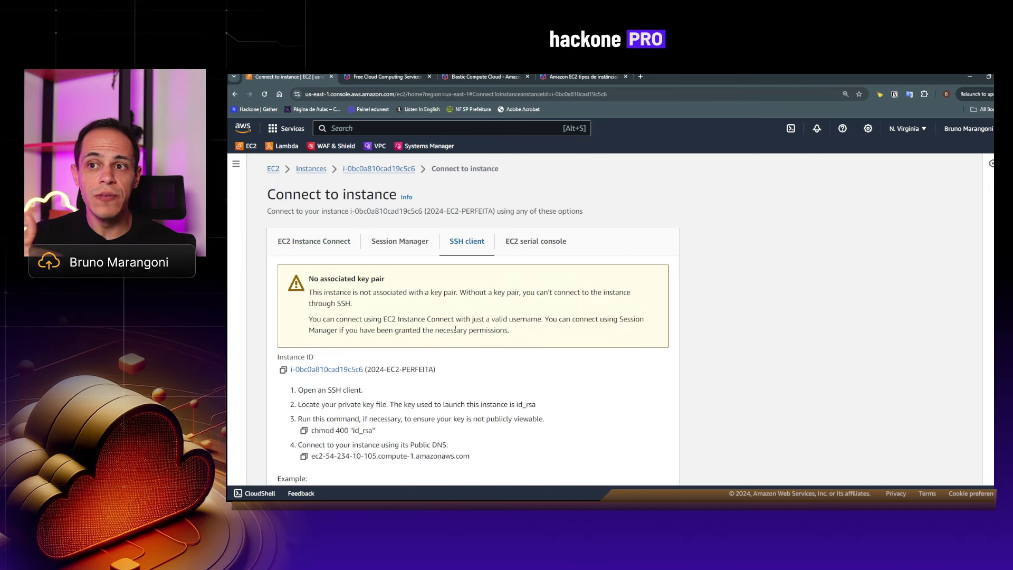
{"action": "left_click", "coordinate": [319, 249]}
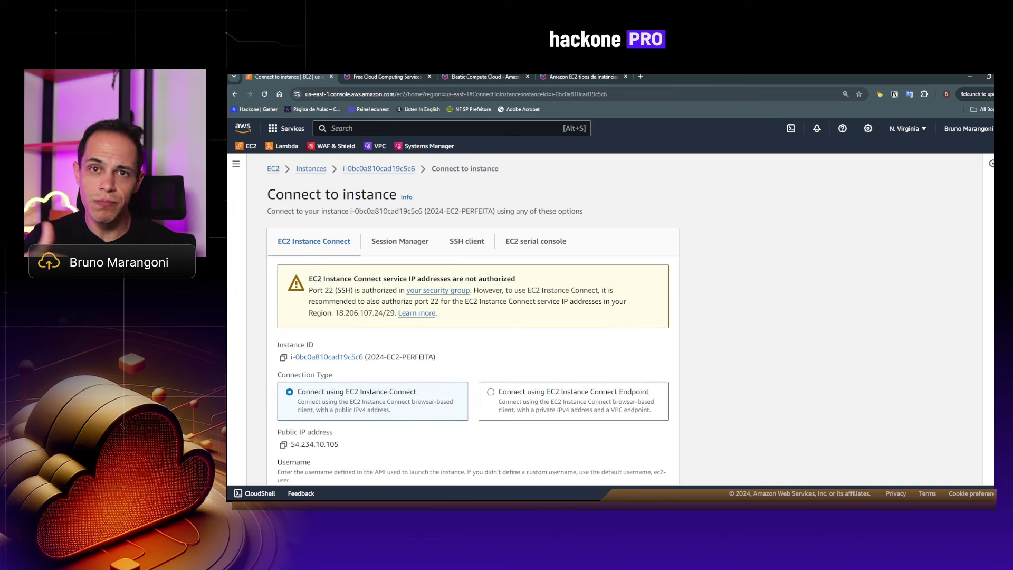
{"action": "left_click", "coordinate": [465, 248]}
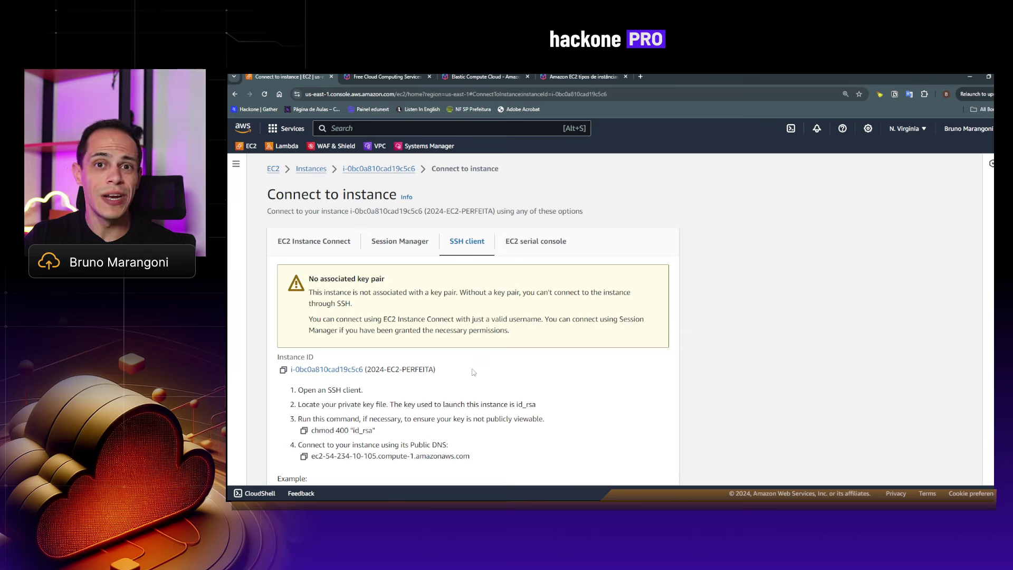
{"action": "left_click", "coordinate": [302, 253]}
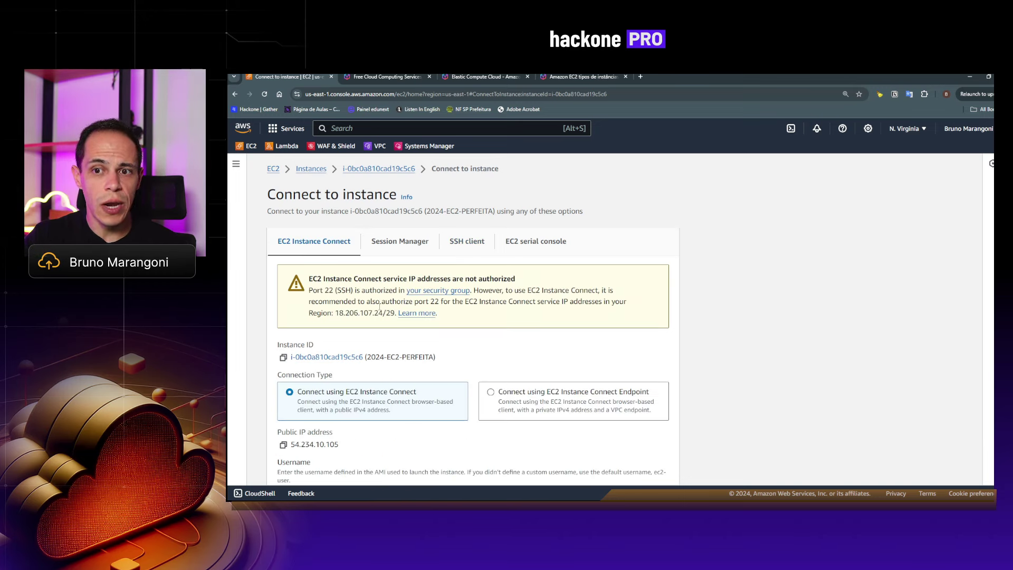
Examine the EC2 Instance Connect settings and read the warning about authorizing port 22 for the service IP addresses
{"action": "scroll", "coordinate": [357, 300], "scroll_direction": "down", "scroll_amount": 2}
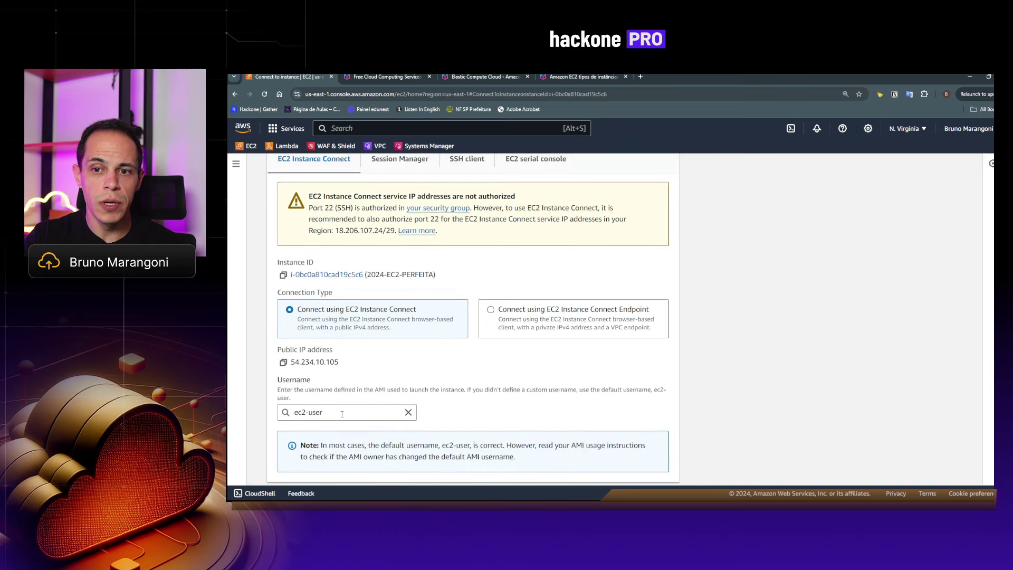
{"action": "scroll", "coordinate": [323, 321], "scroll_direction": "up", "scroll_amount": 2}
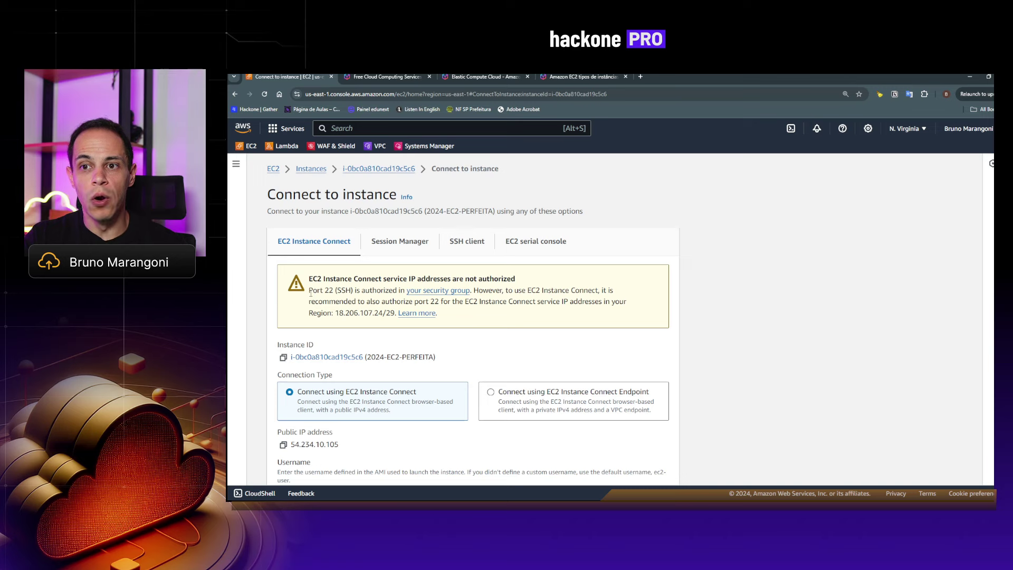
{"action": "left_click_drag", "start_coordinate": [309, 290], "coordinate": [494, 292]}
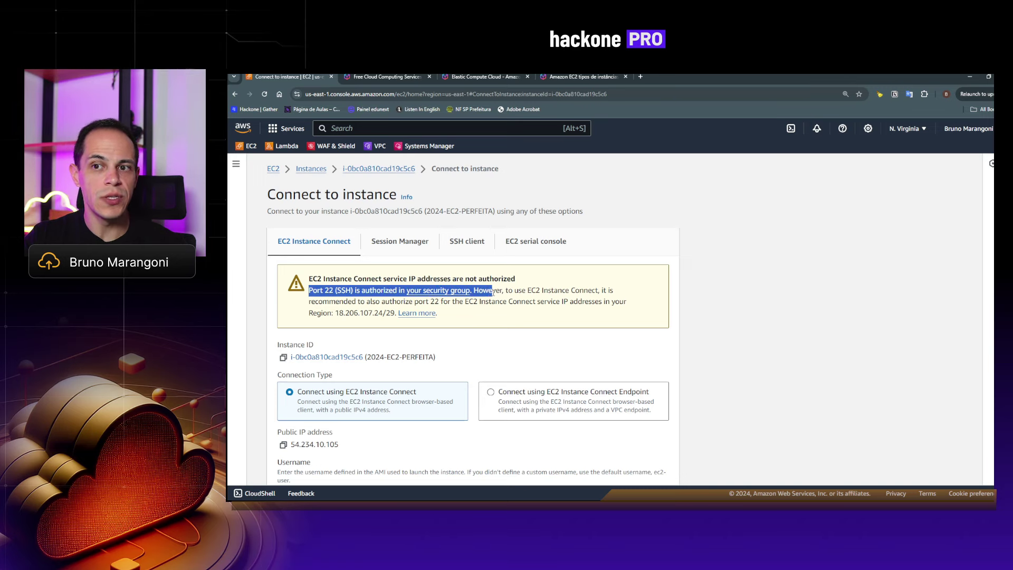
{"action": "left_click_drag", "start_coordinate": [336, 313], "coordinate": [395, 314]}
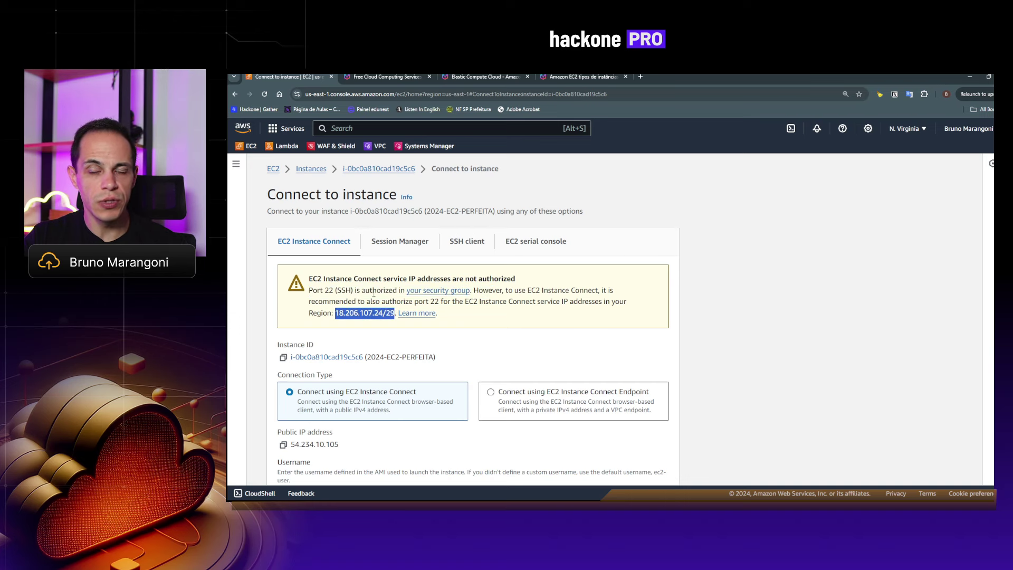
{"action": "left_click", "coordinate": [353, 349]}
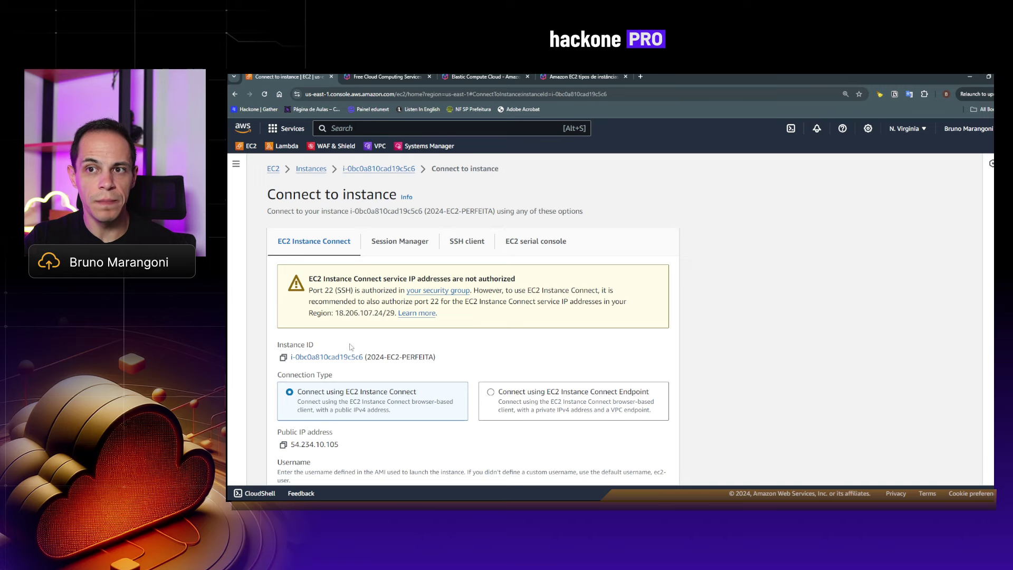
Read the Session Manager usage notes and connect to the instance through Session Manager
{"action": "left_click", "coordinate": [373, 253]}
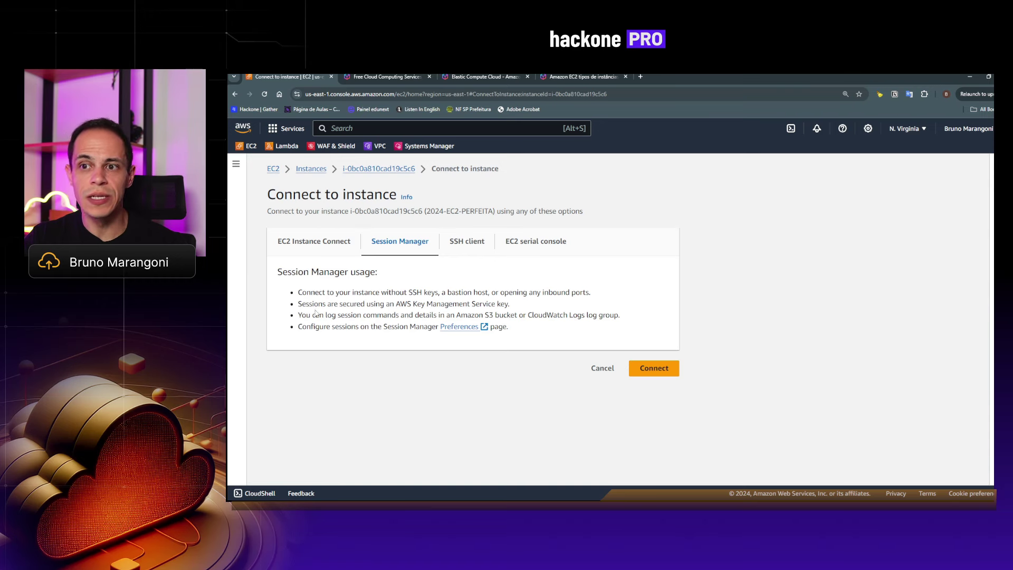
{"action": "left_click_drag", "start_coordinate": [376, 293], "coordinate": [436, 294]}
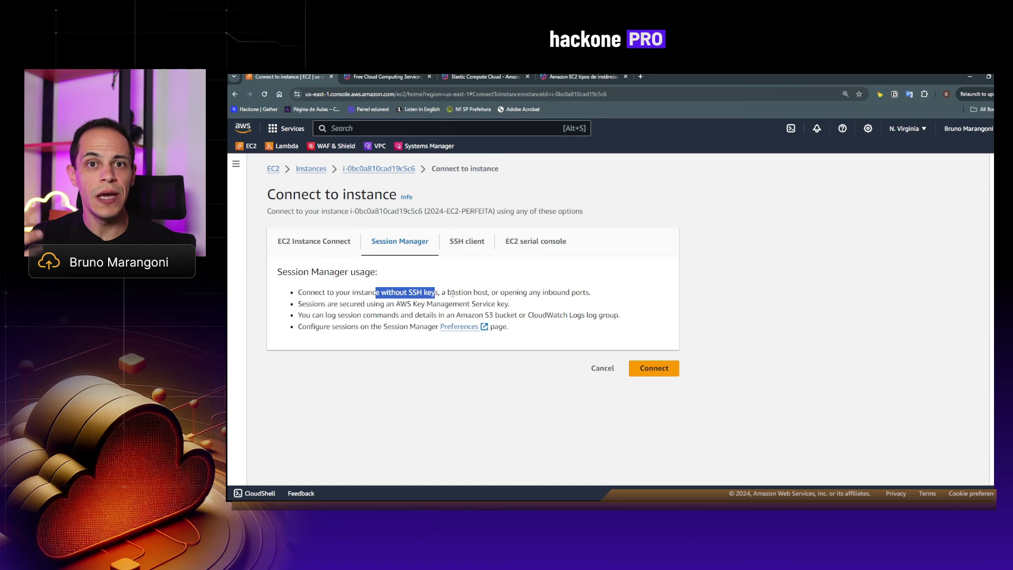
{"action": "left_click", "coordinate": [394, 291]}
{"action": "left_click_drag", "start_coordinate": [392, 293], "coordinate": [440, 294]}
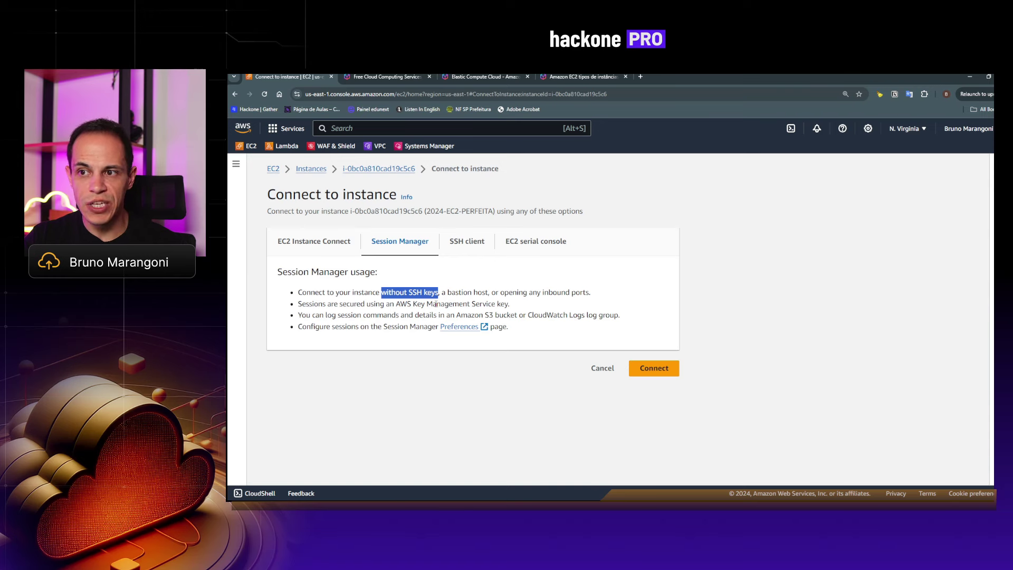
{"action": "left_click", "coordinate": [386, 315]}
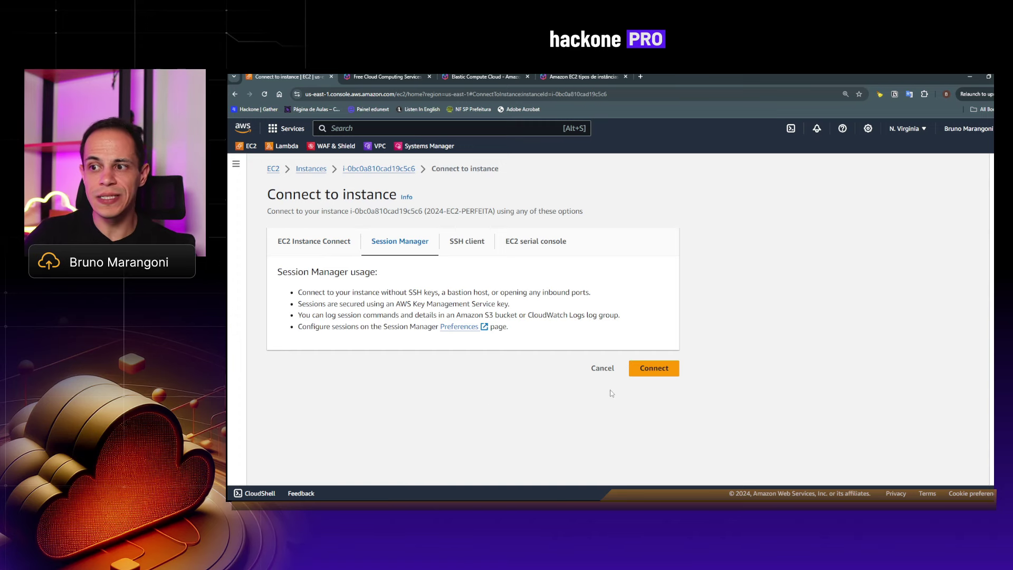
{"action": "left_click", "coordinate": [646, 370]}
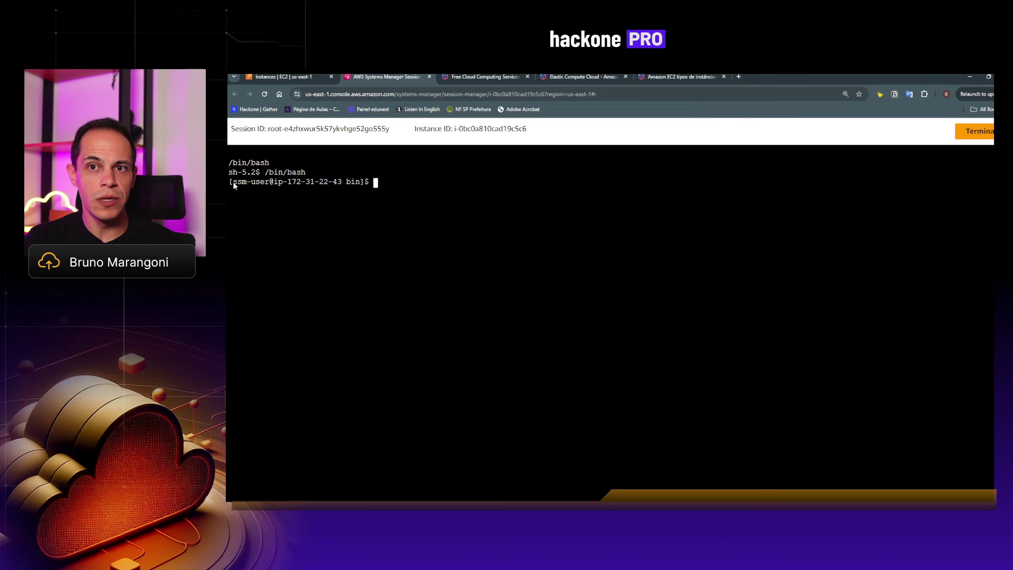
Check the logged-in user at the shell prompt and switch to root with "sudo su -"
{"action": "left_click_drag", "start_coordinate": [233, 182], "coordinate": [264, 183]}
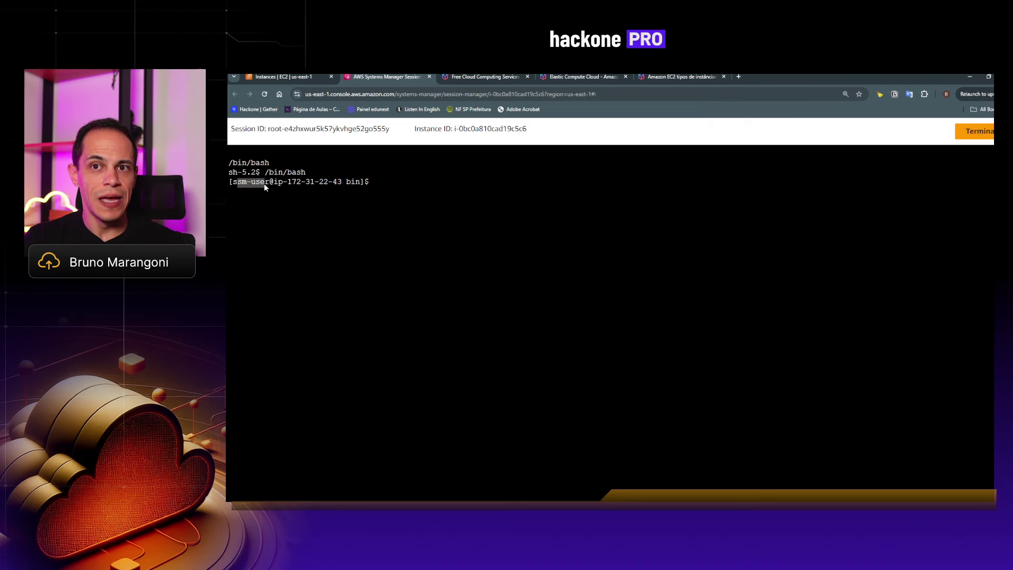
{"action": "left_click", "coordinate": [267, 183]}
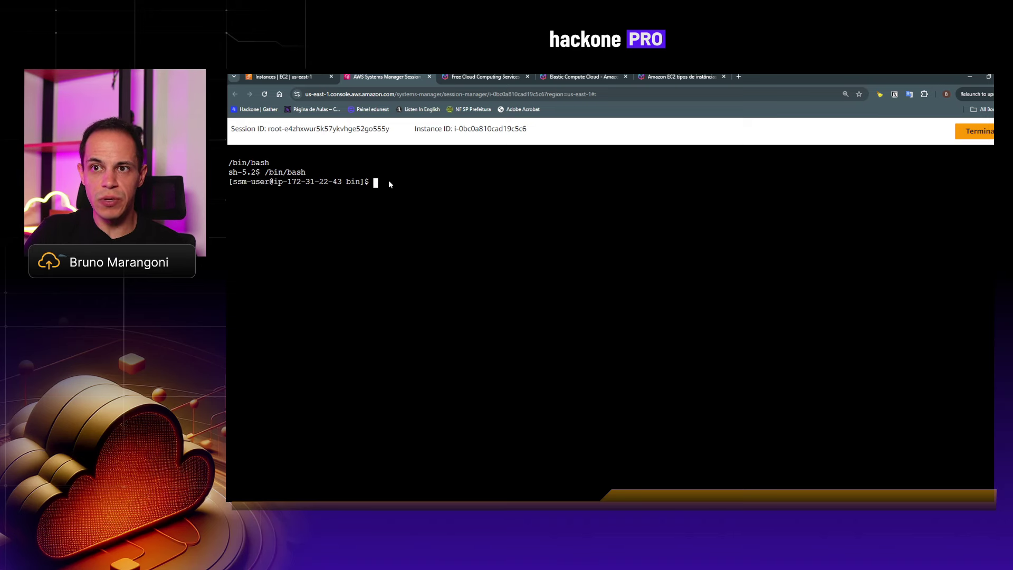
{"action": "type", "text": "sudo su -"}
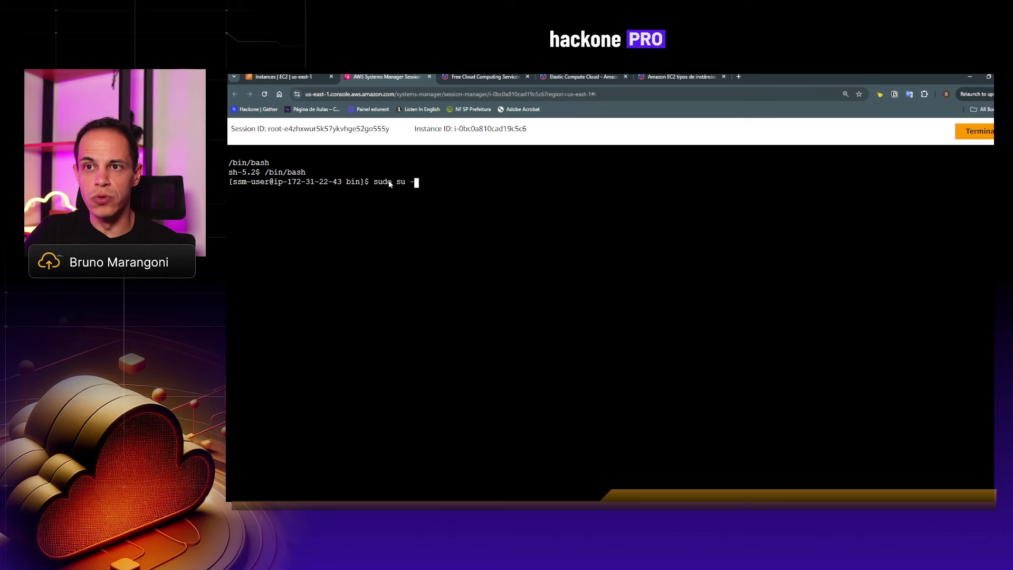
{"action": "key", "text": "Return"}
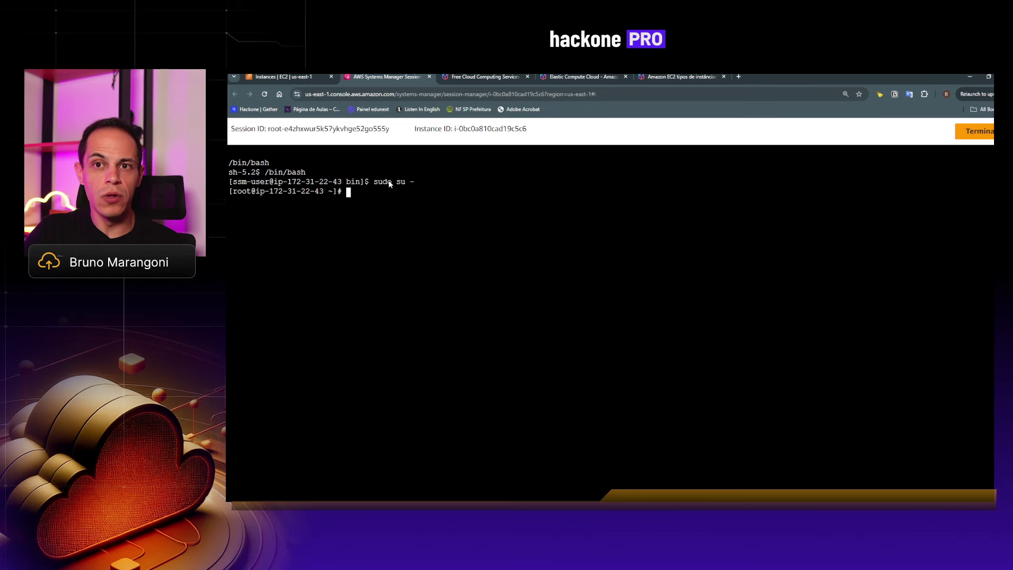
{"action": "key", "text": "Return"}
{"action": "key", "text": "Return"}
{"action": "key", "text": "Return"}
{"action": "key", "text": "Return"}
{"action": "key", "text": "Return"}
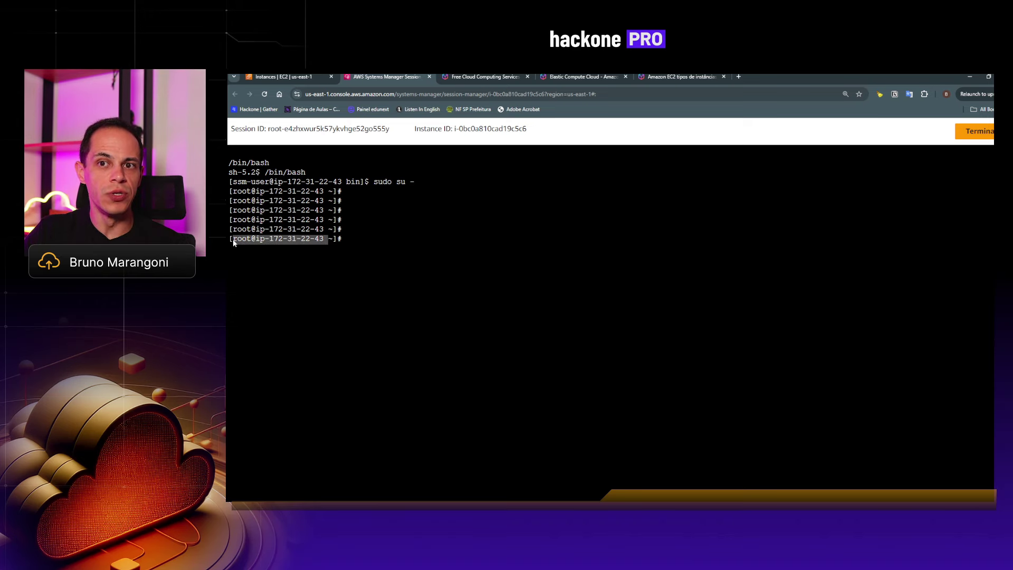
Try to update the instance's packages by running "update -y" at the root prompt
{"action": "left_click", "coordinate": [368, 248]}
{"action": "type", "text": "uppda"}
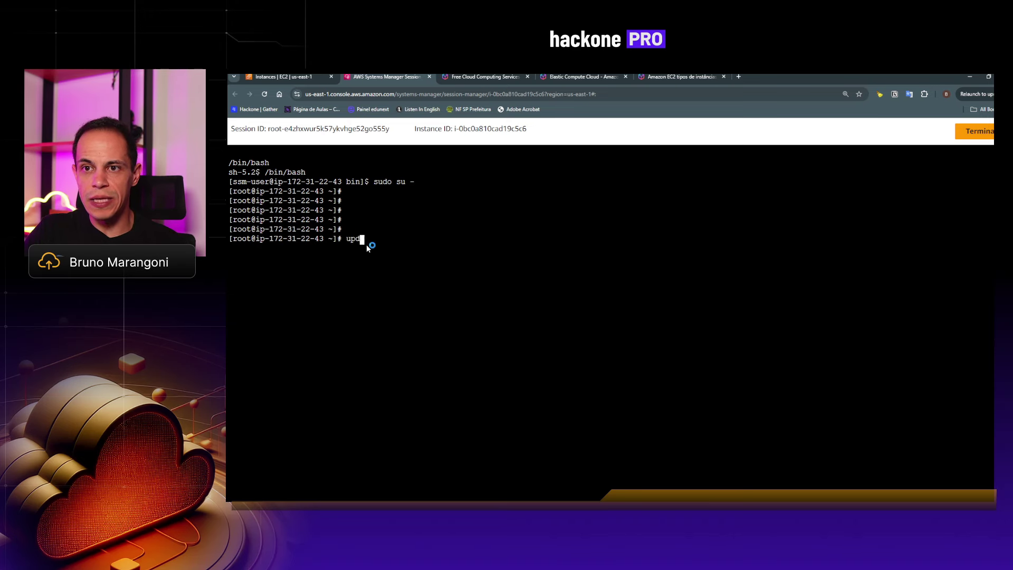
{"action": "type", "text": "y"}
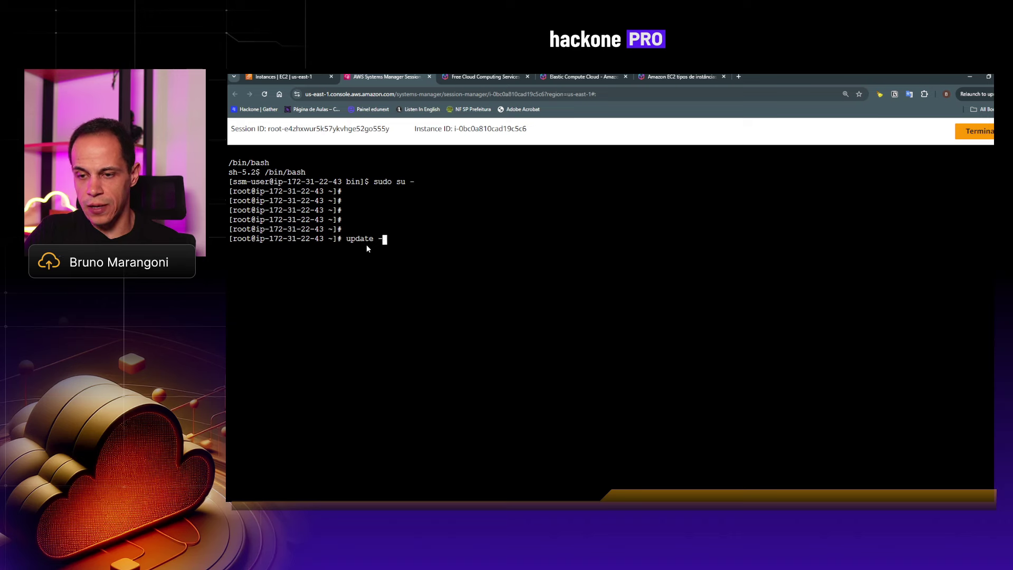
{"action": "key", "text": "Return"}
{"action": "key", "text": "Return"}
{"action": "key", "text": "Return"}
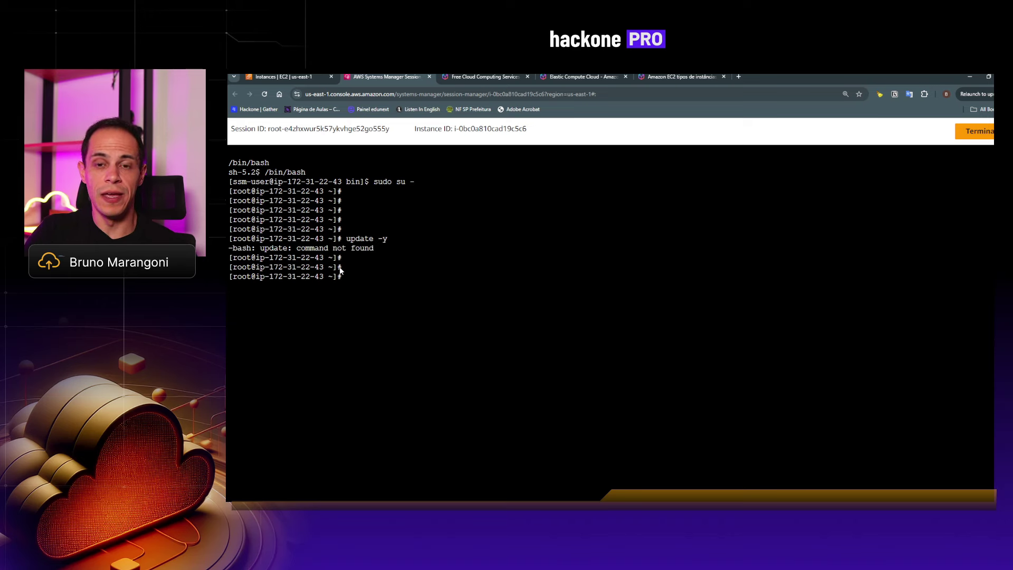
Try to update the packages through yum with "yum update -t"
{"action": "type", "text": "yum y"}
{"action": "key", "text": "BackSpace"}
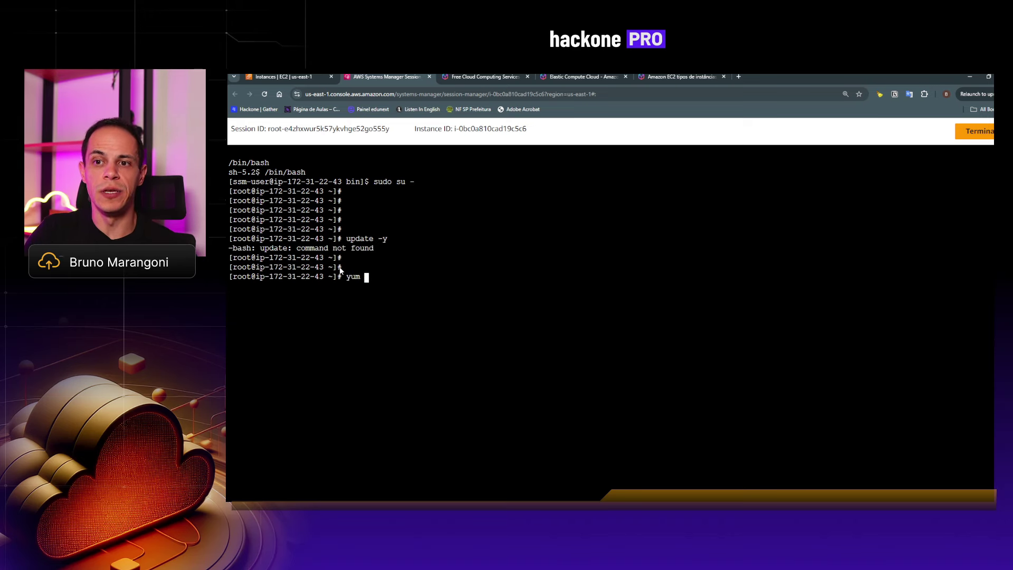
{"action": "type", "text": "update -t"}
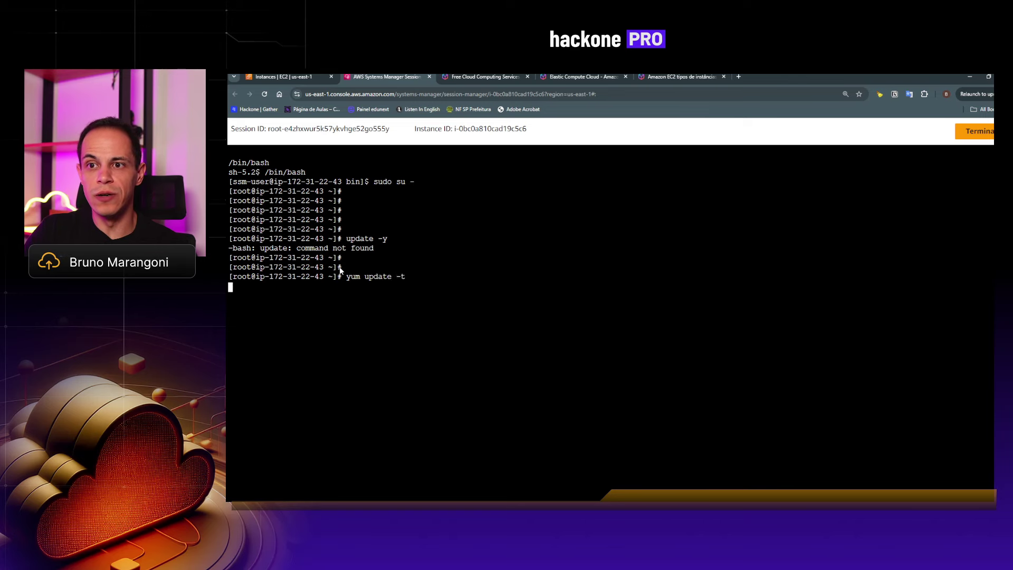
{"action": "key", "text": "Return"}
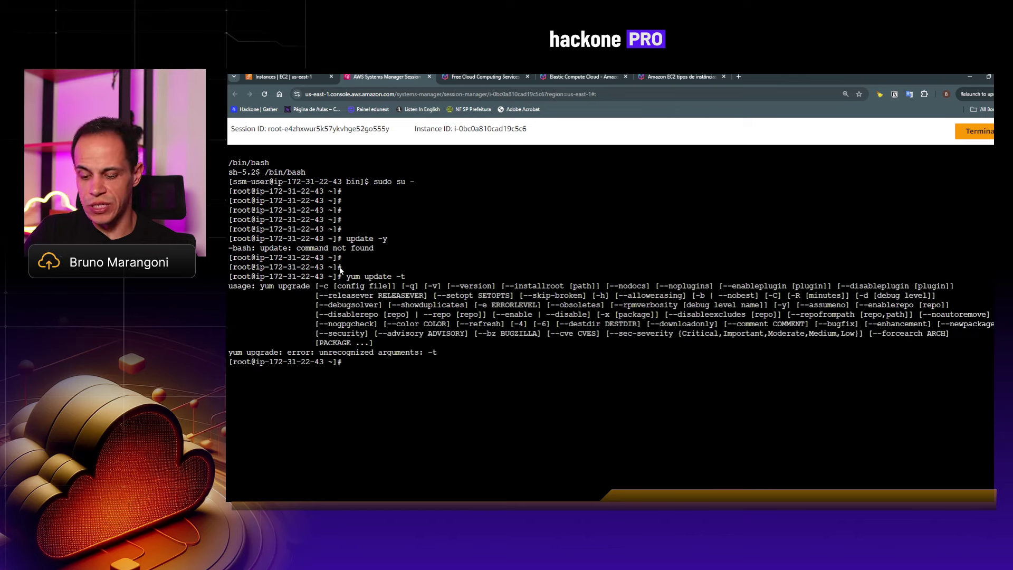
Update all installed packages with "yum update -y" and review the command's output
{"action": "key", "text": "Up"}
{"action": "key", "text": "BackSpace"}
{"action": "type", "text": "yum update -y"}
{"action": "key", "text": "Return"}
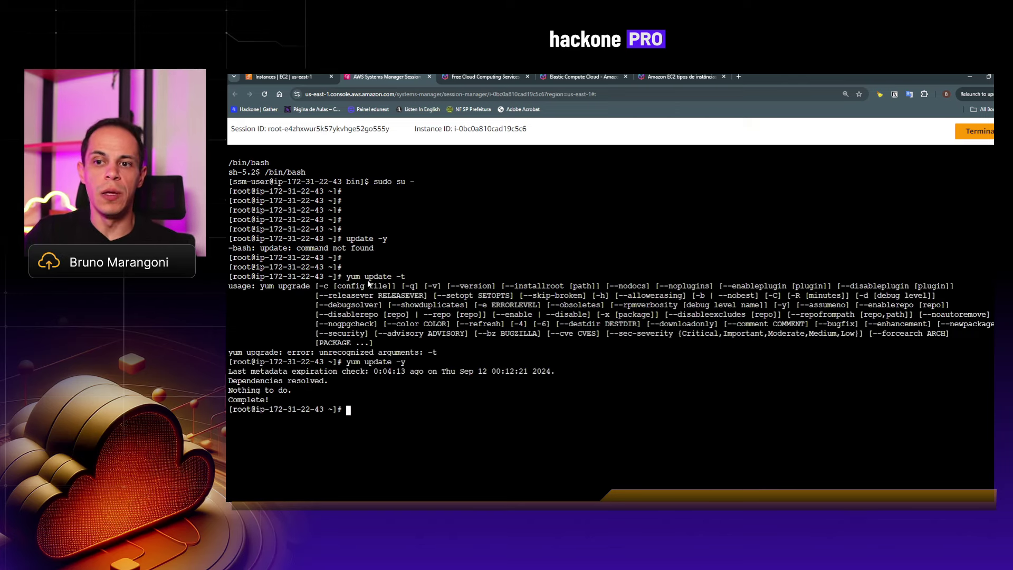
{"action": "left_click_drag", "start_coordinate": [235, 372], "coordinate": [350, 396]}
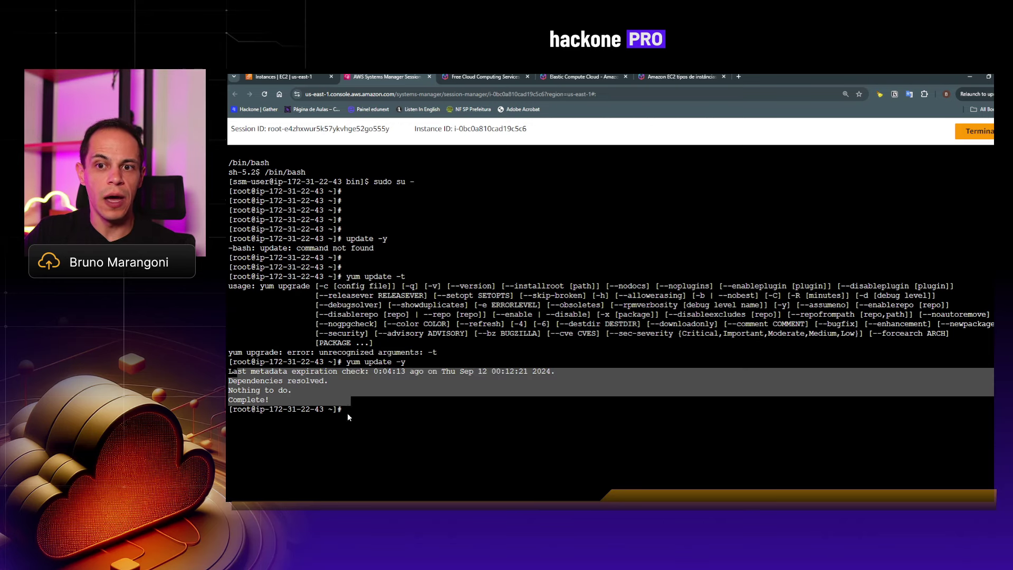
{"action": "left_click", "coordinate": [348, 415]}
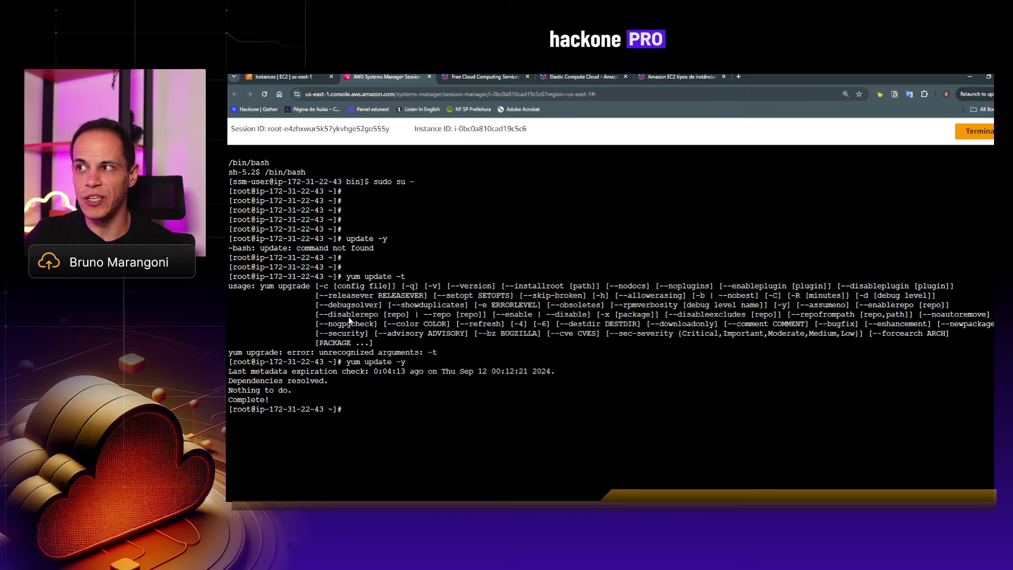
Terminate the Session Manager session and confirm its closure
{"action": "left_click", "coordinate": [975, 131]}
{"action": "left_click", "coordinate": [737, 346]}
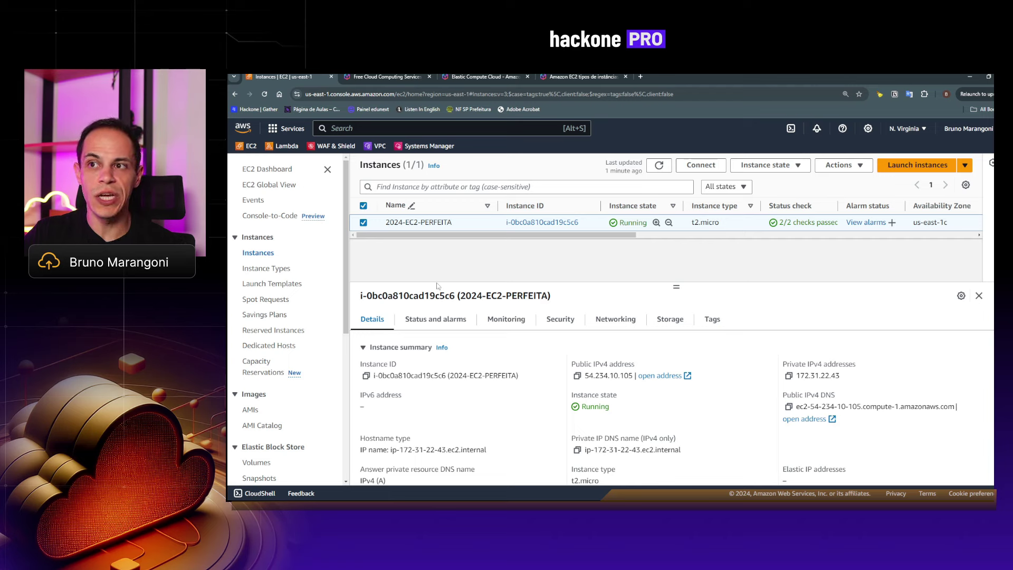
Terminate (delete) the 2024-EC2-PERFEITA instance, confirm the deletion, and widen the Instance state column in the instances list
{"action": "left_click", "coordinate": [749, 172]}
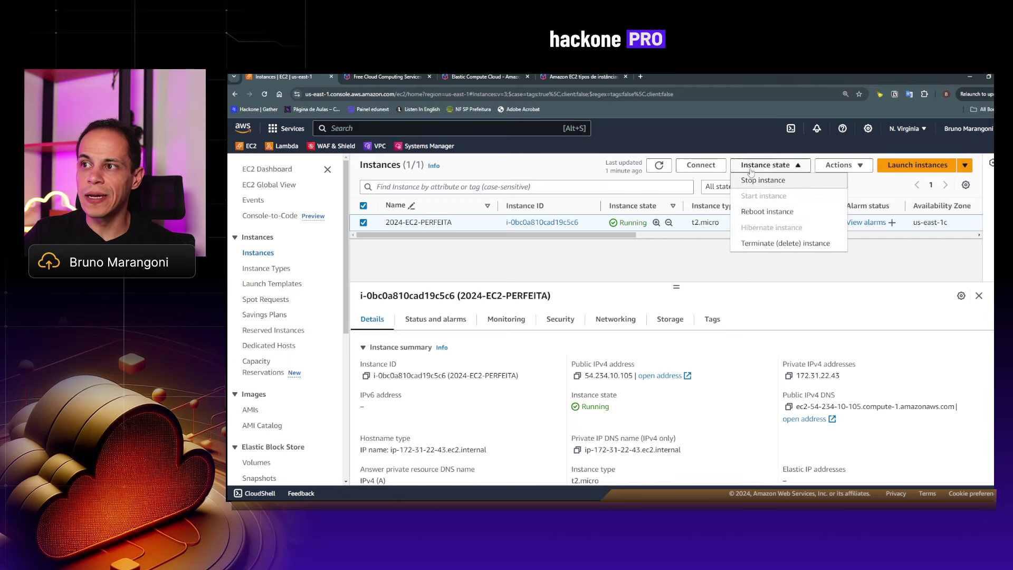
{"action": "left_click", "coordinate": [780, 244]}
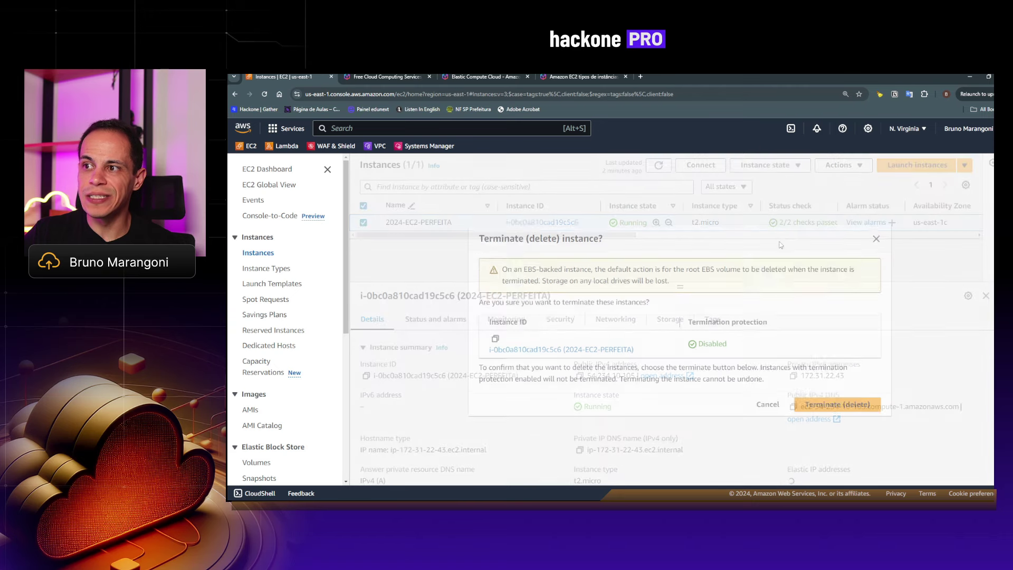
{"action": "left_click_drag", "start_coordinate": [485, 237], "coordinate": [622, 246]}
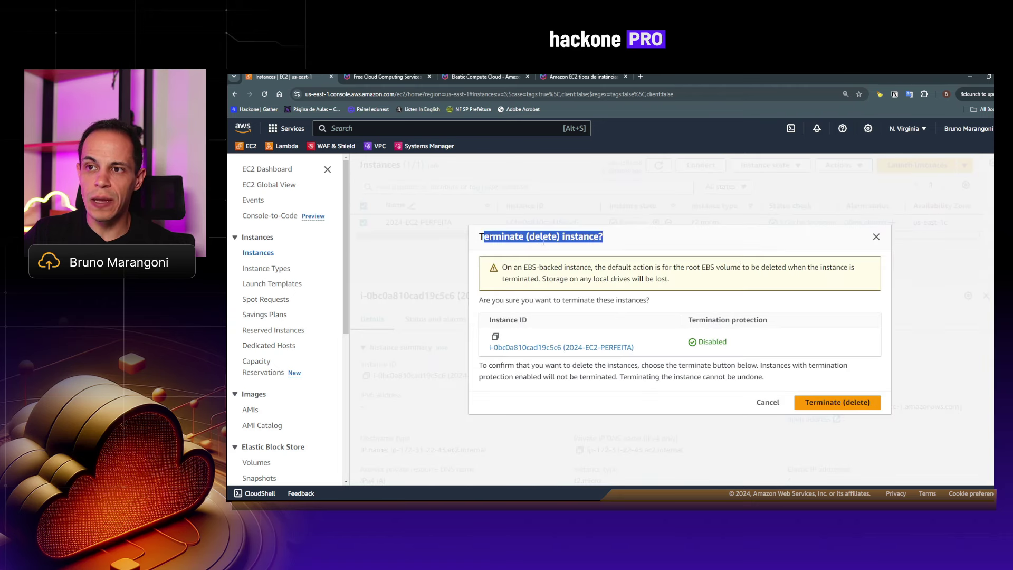
{"action": "left_click_drag", "start_coordinate": [526, 236], "coordinate": [561, 237]}
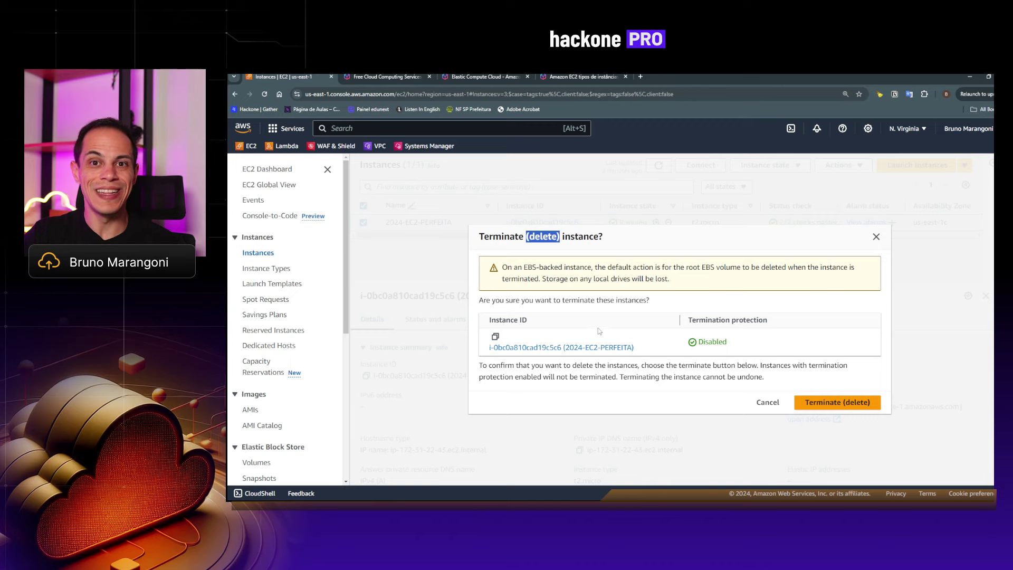
{"action": "left_click", "coordinate": [832, 401]}
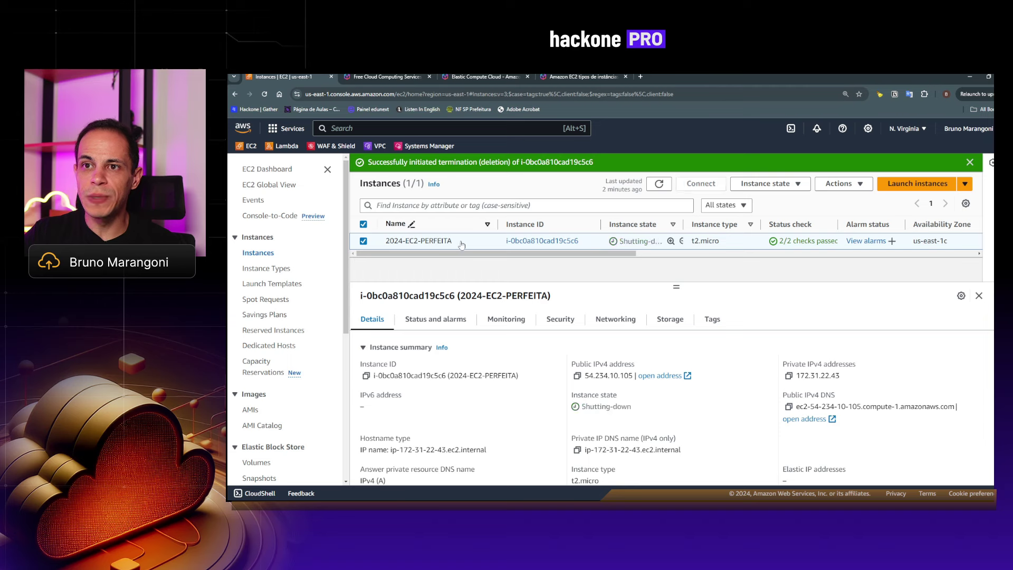
{"action": "left_click_drag", "start_coordinate": [683, 224], "coordinate": [718, 224]}
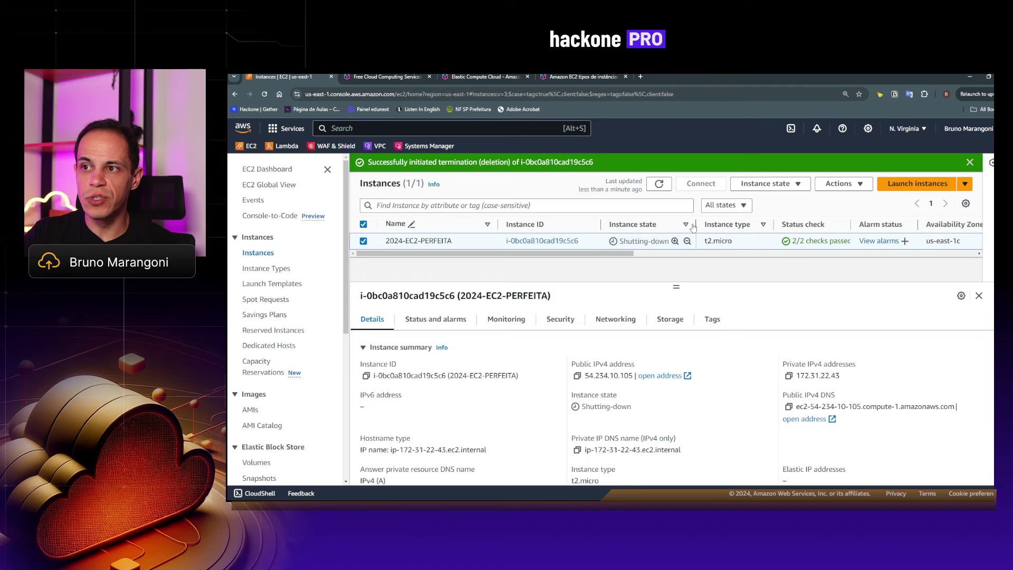